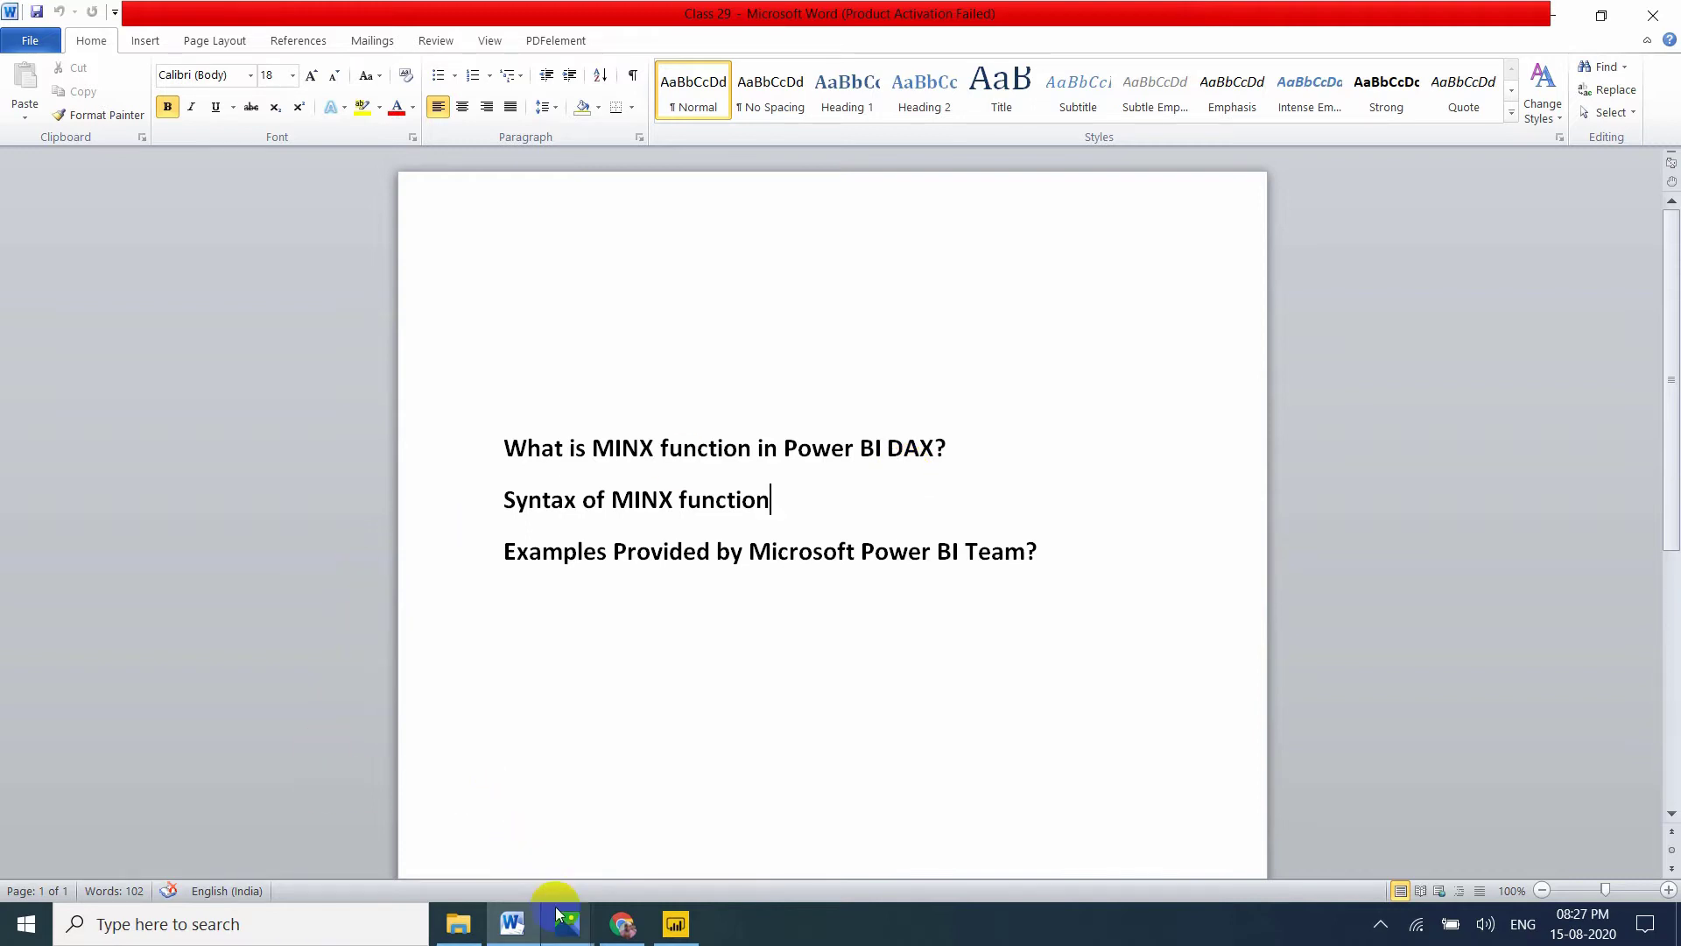
Step: Switch to Chrome, search Google for "minx in power bi" and open the Microsoft Docs page on the MINX function
left_click(640, 934)
type("min")
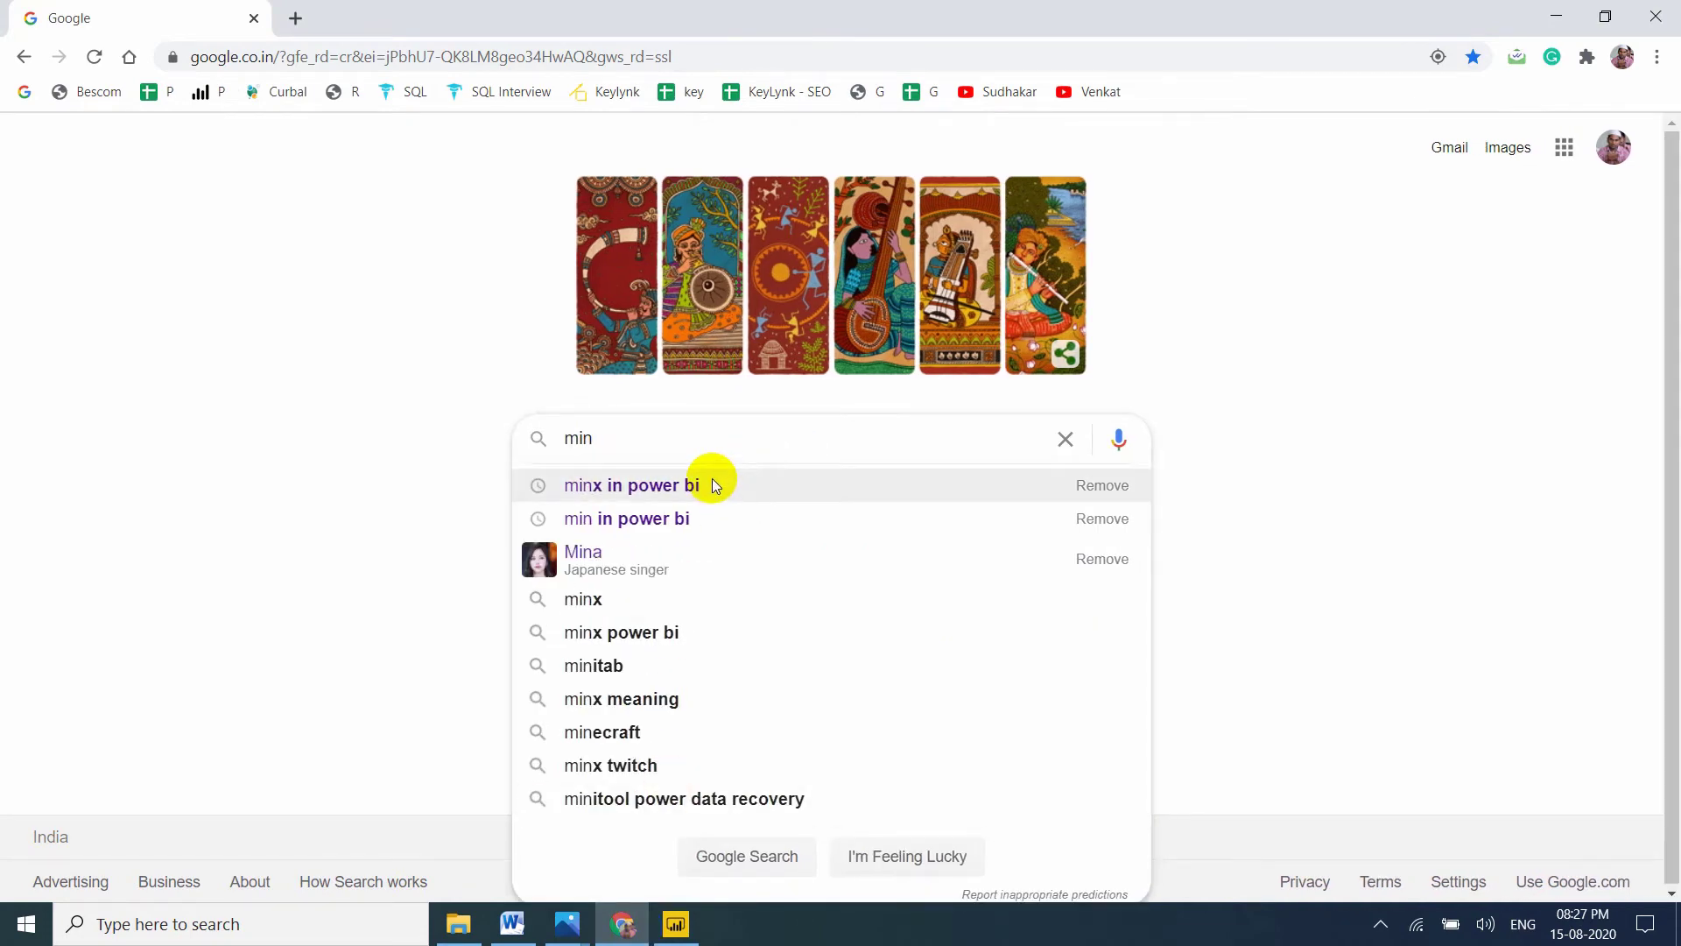
left_click(712, 486)
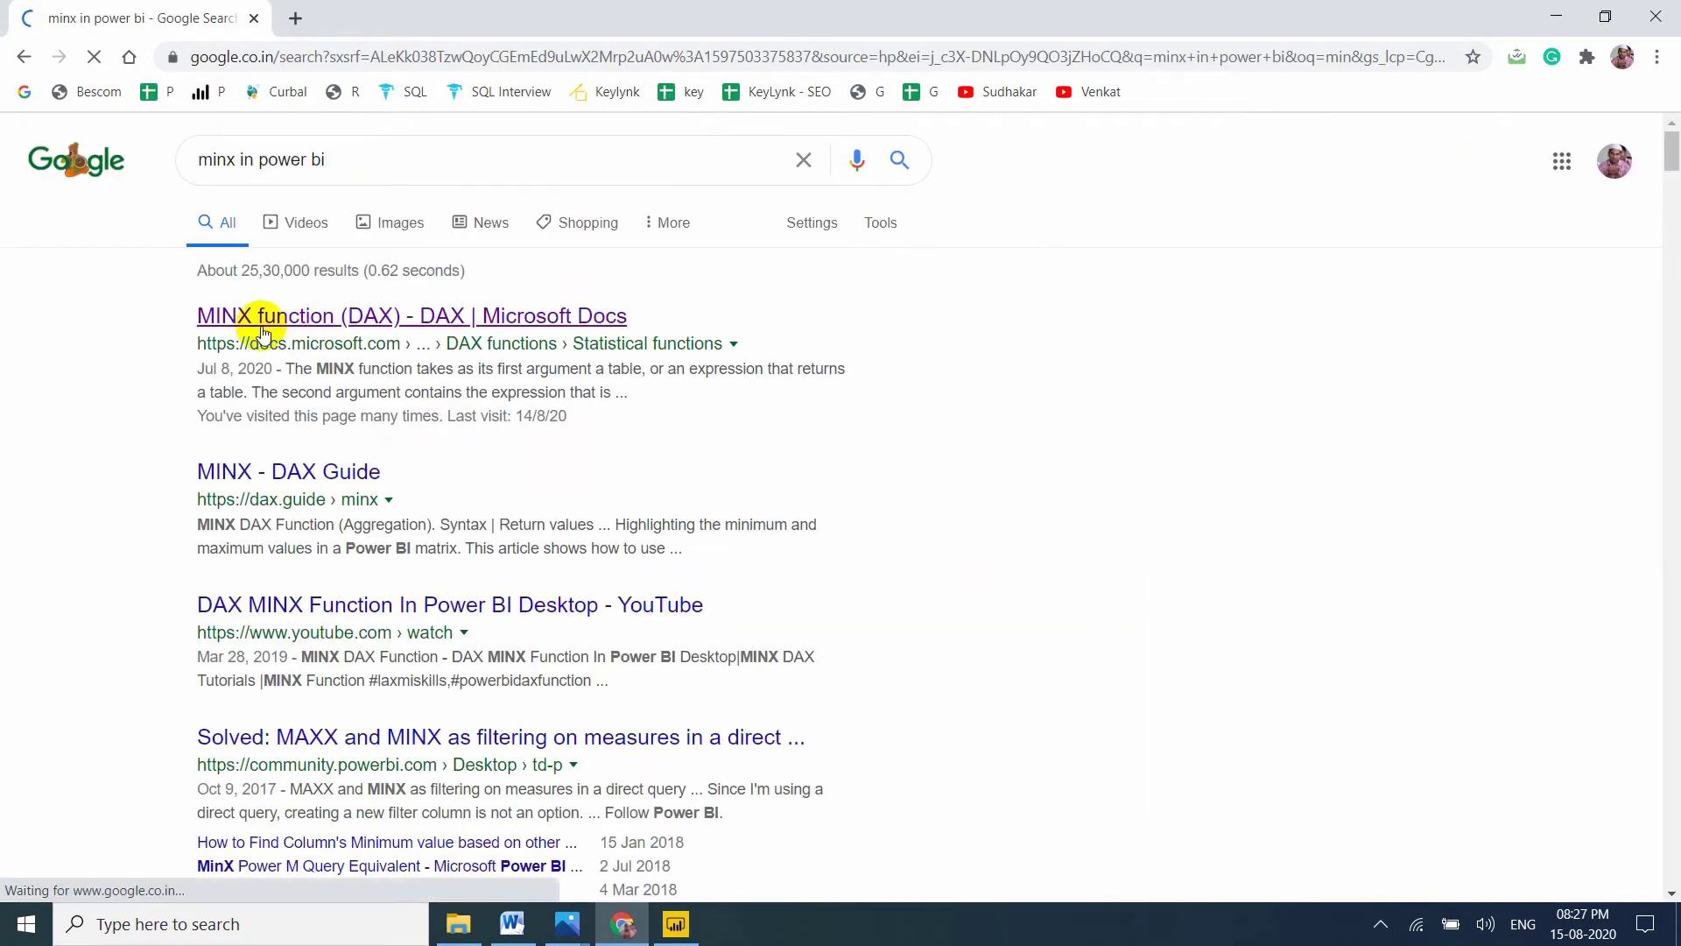
left_click(390, 322)
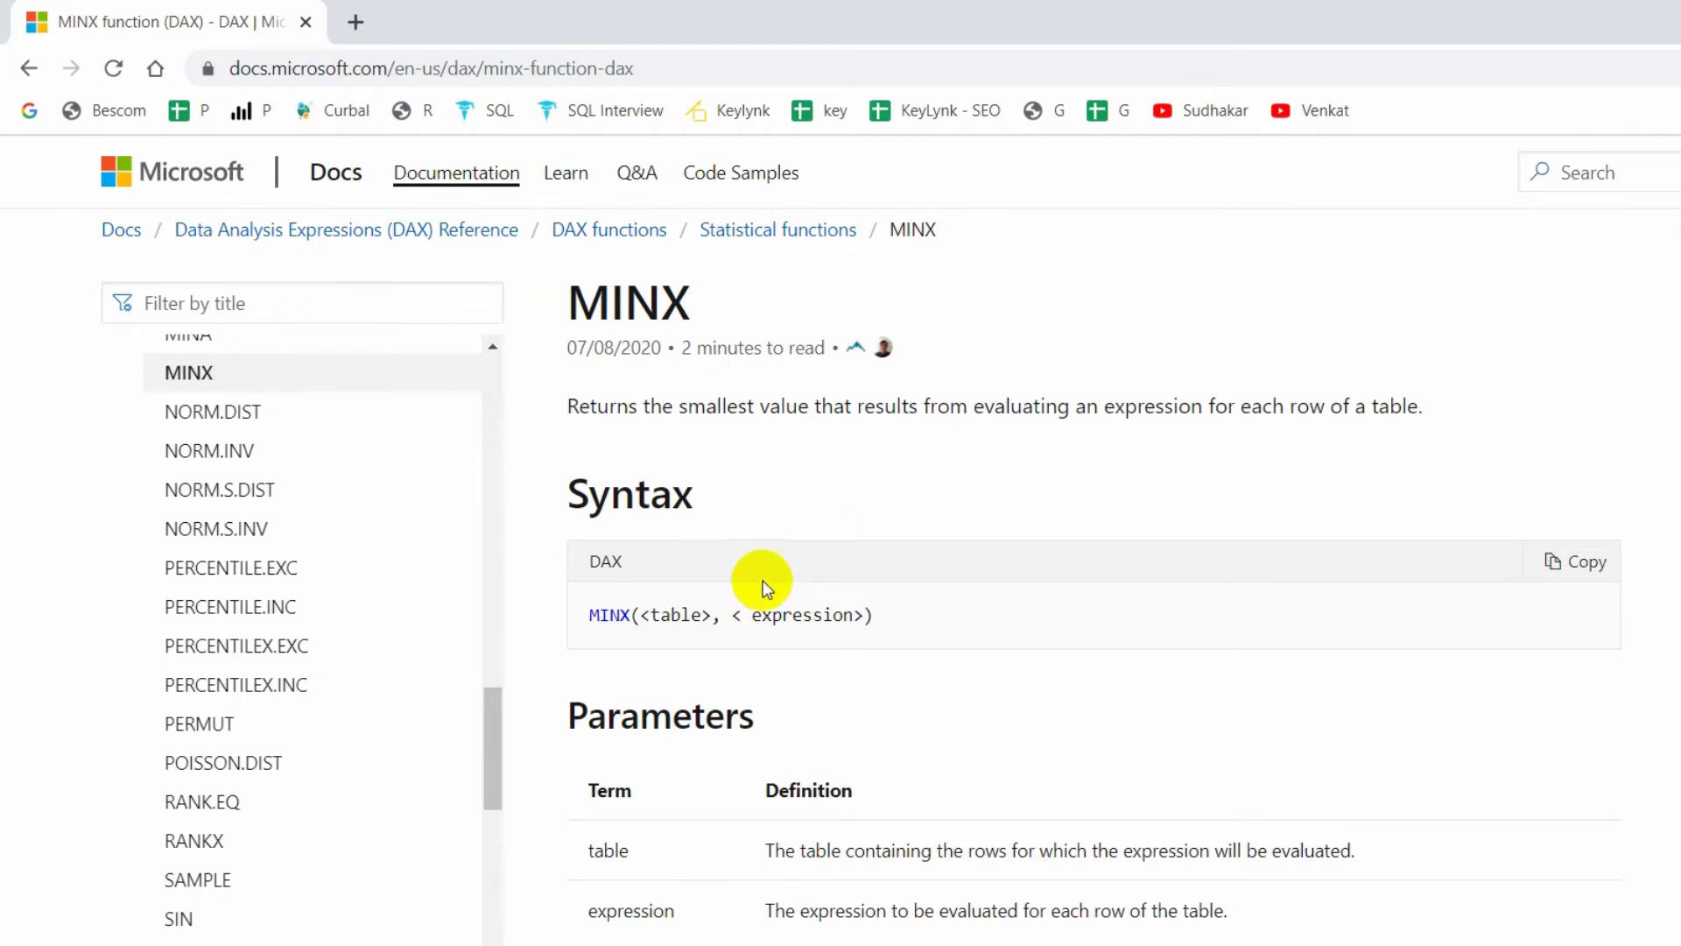
Step: Read the MINX article's syntax, parameters, return value and remarks, then look over Example 1 and Example 2
scroll(723, 597, "down", 1)
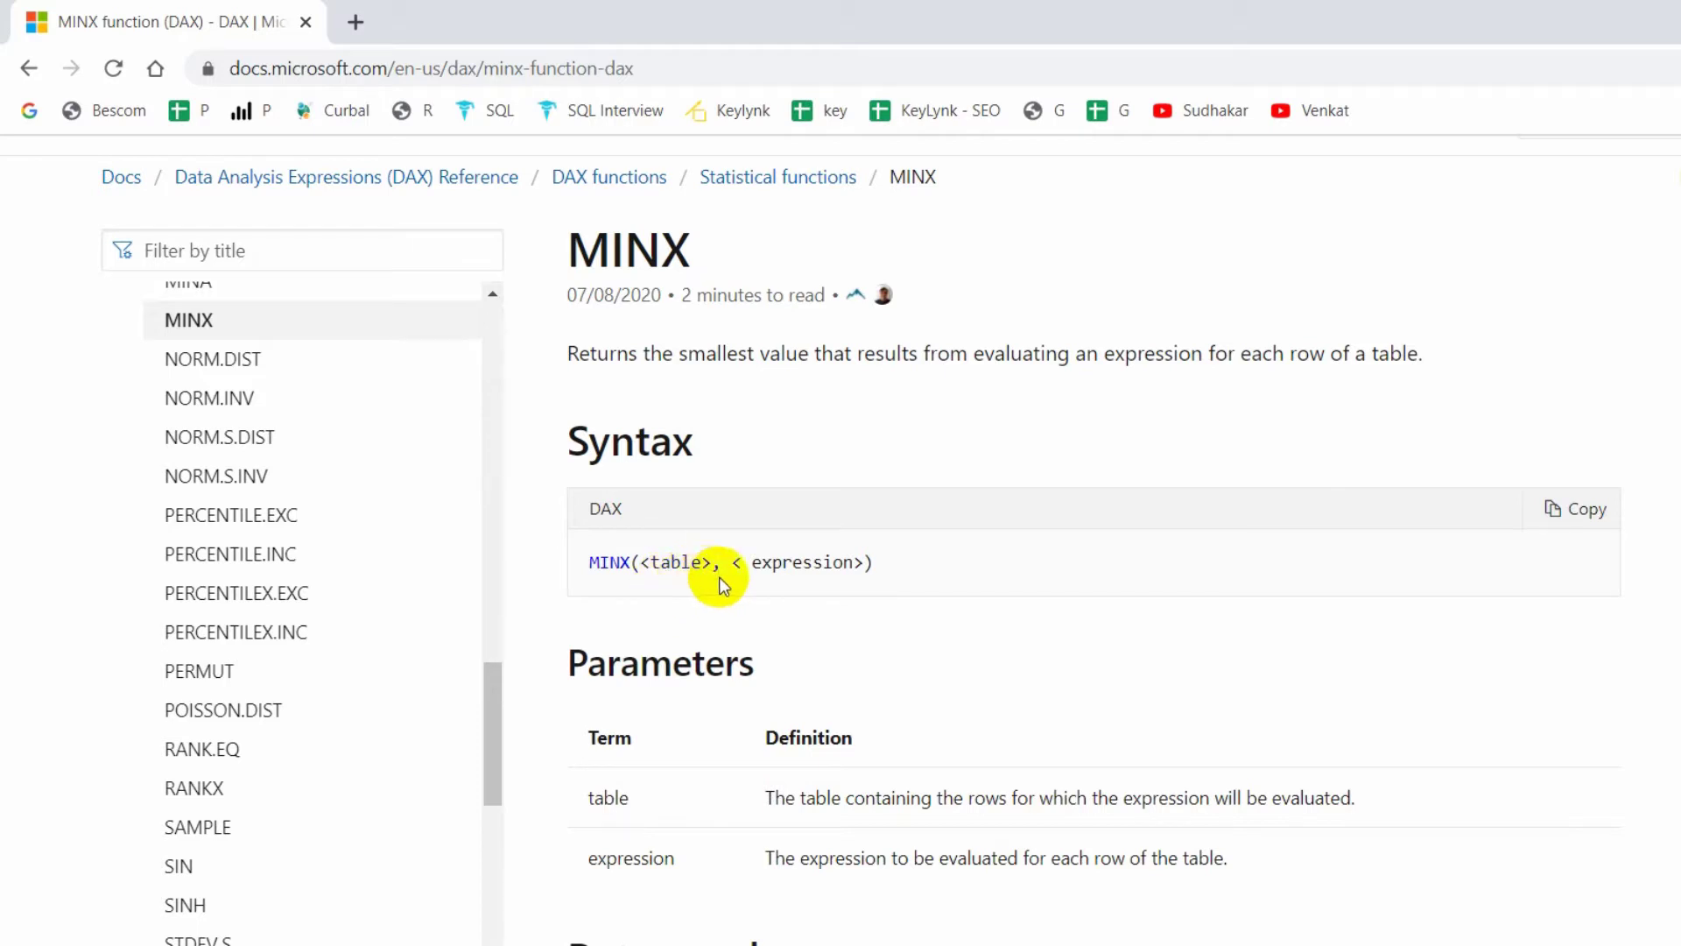
scroll(718, 585, "down", 2)
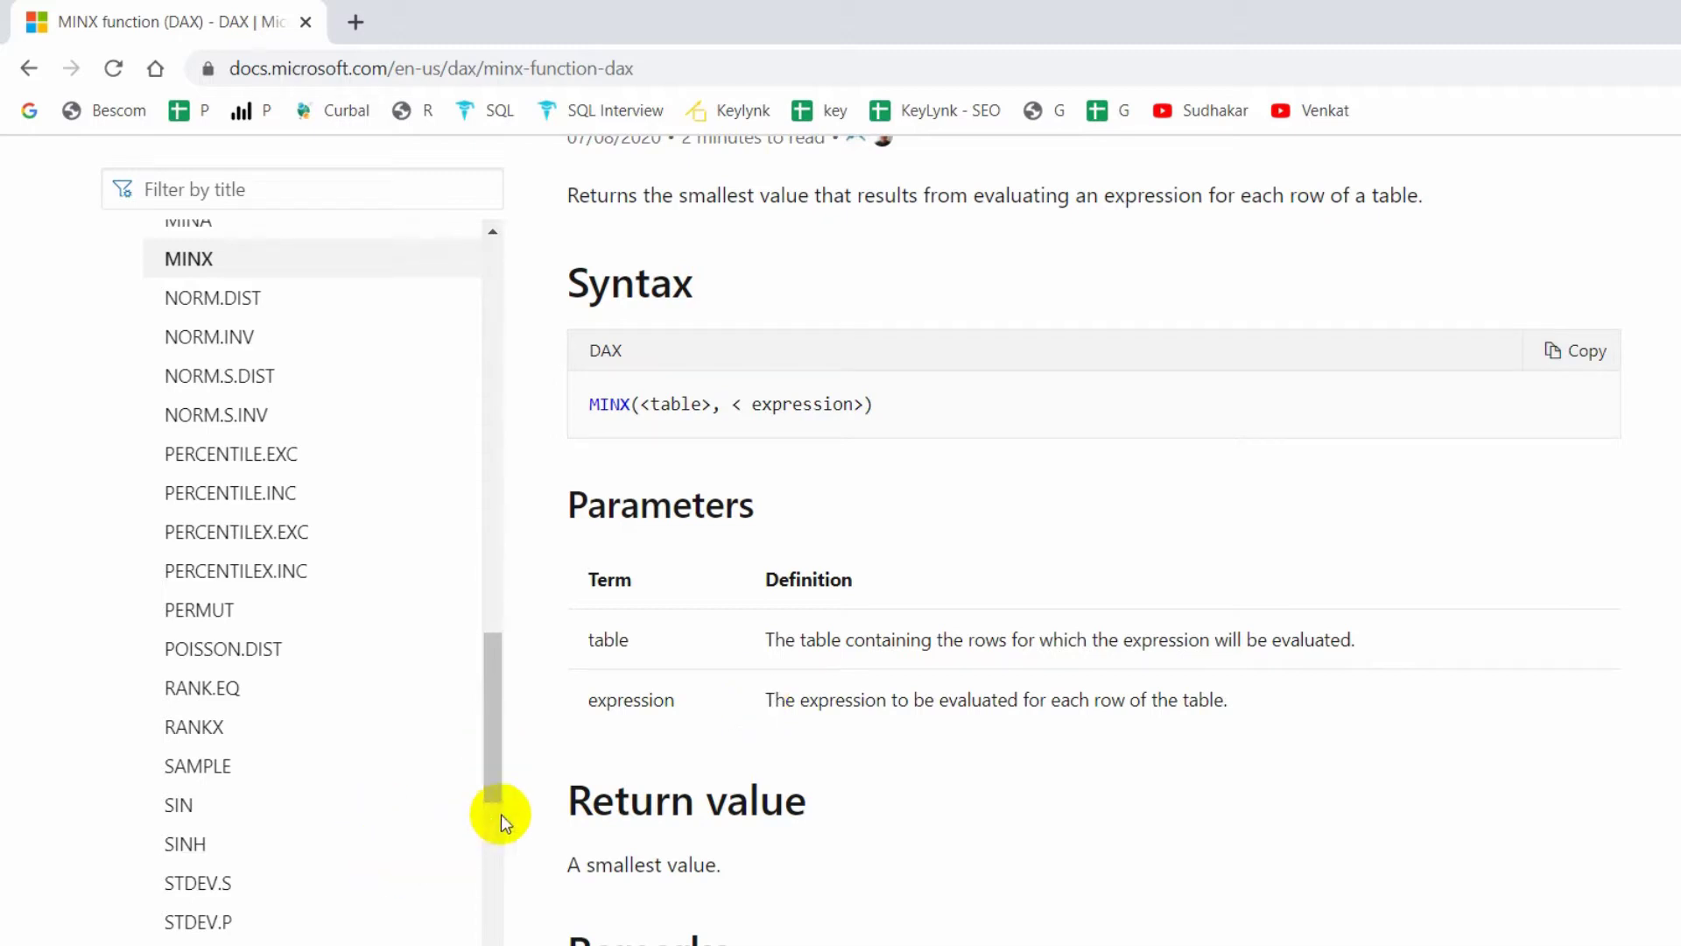
scroll(846, 767, "down", 2)
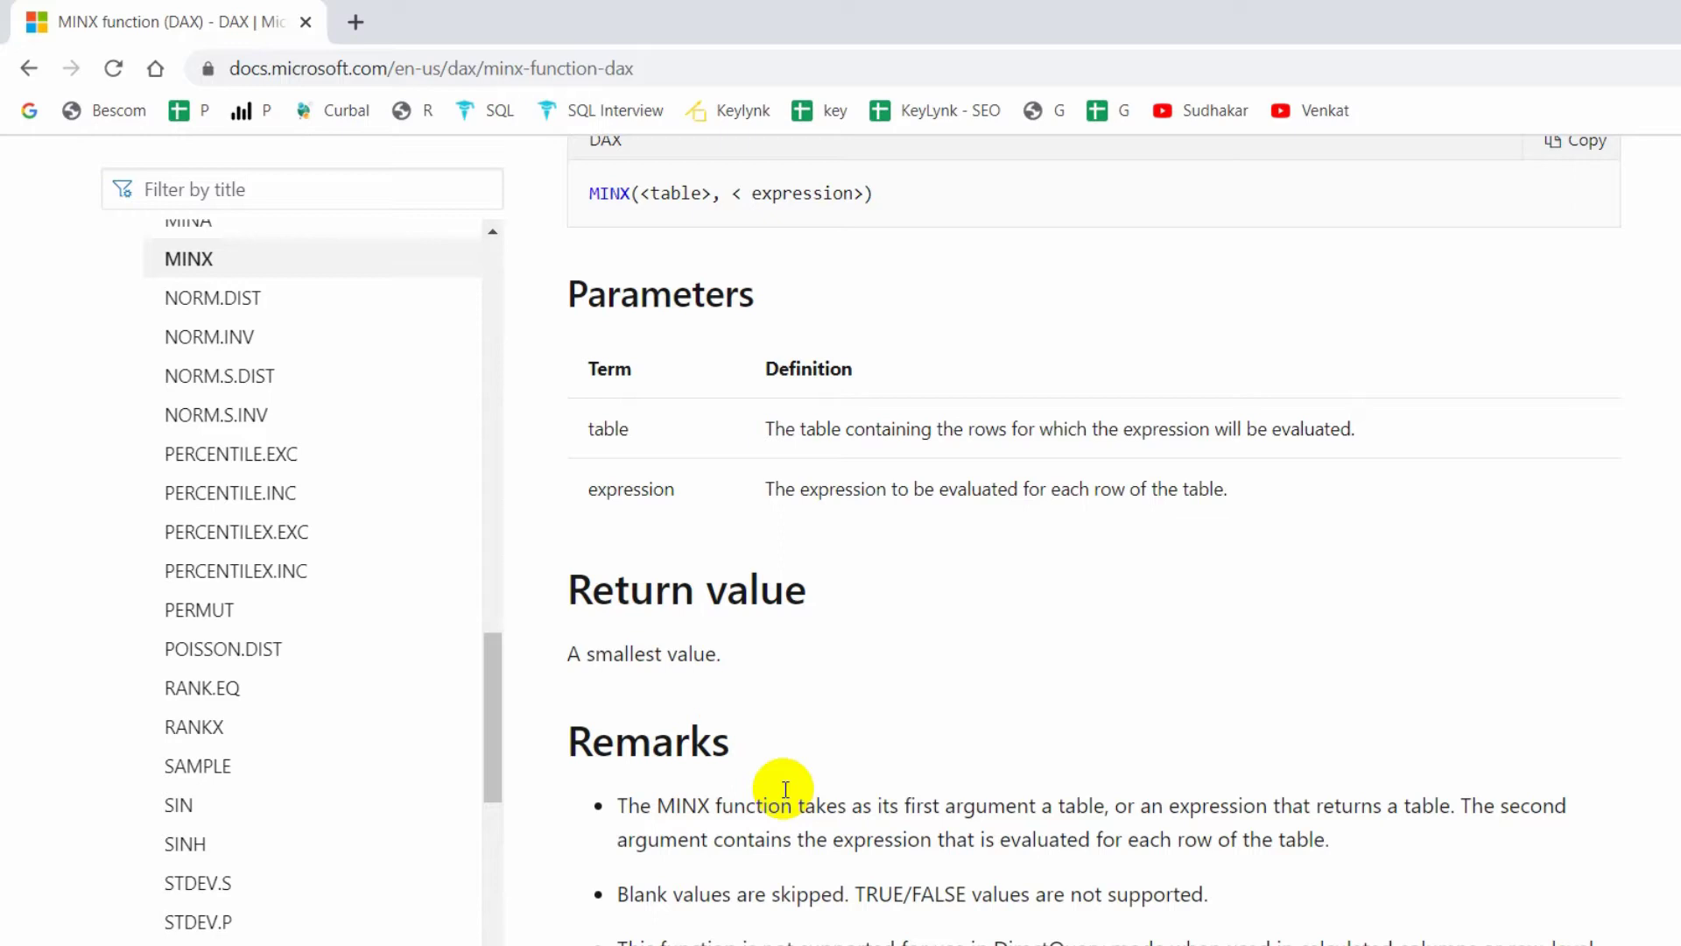
scroll(785, 789, "down", 1)
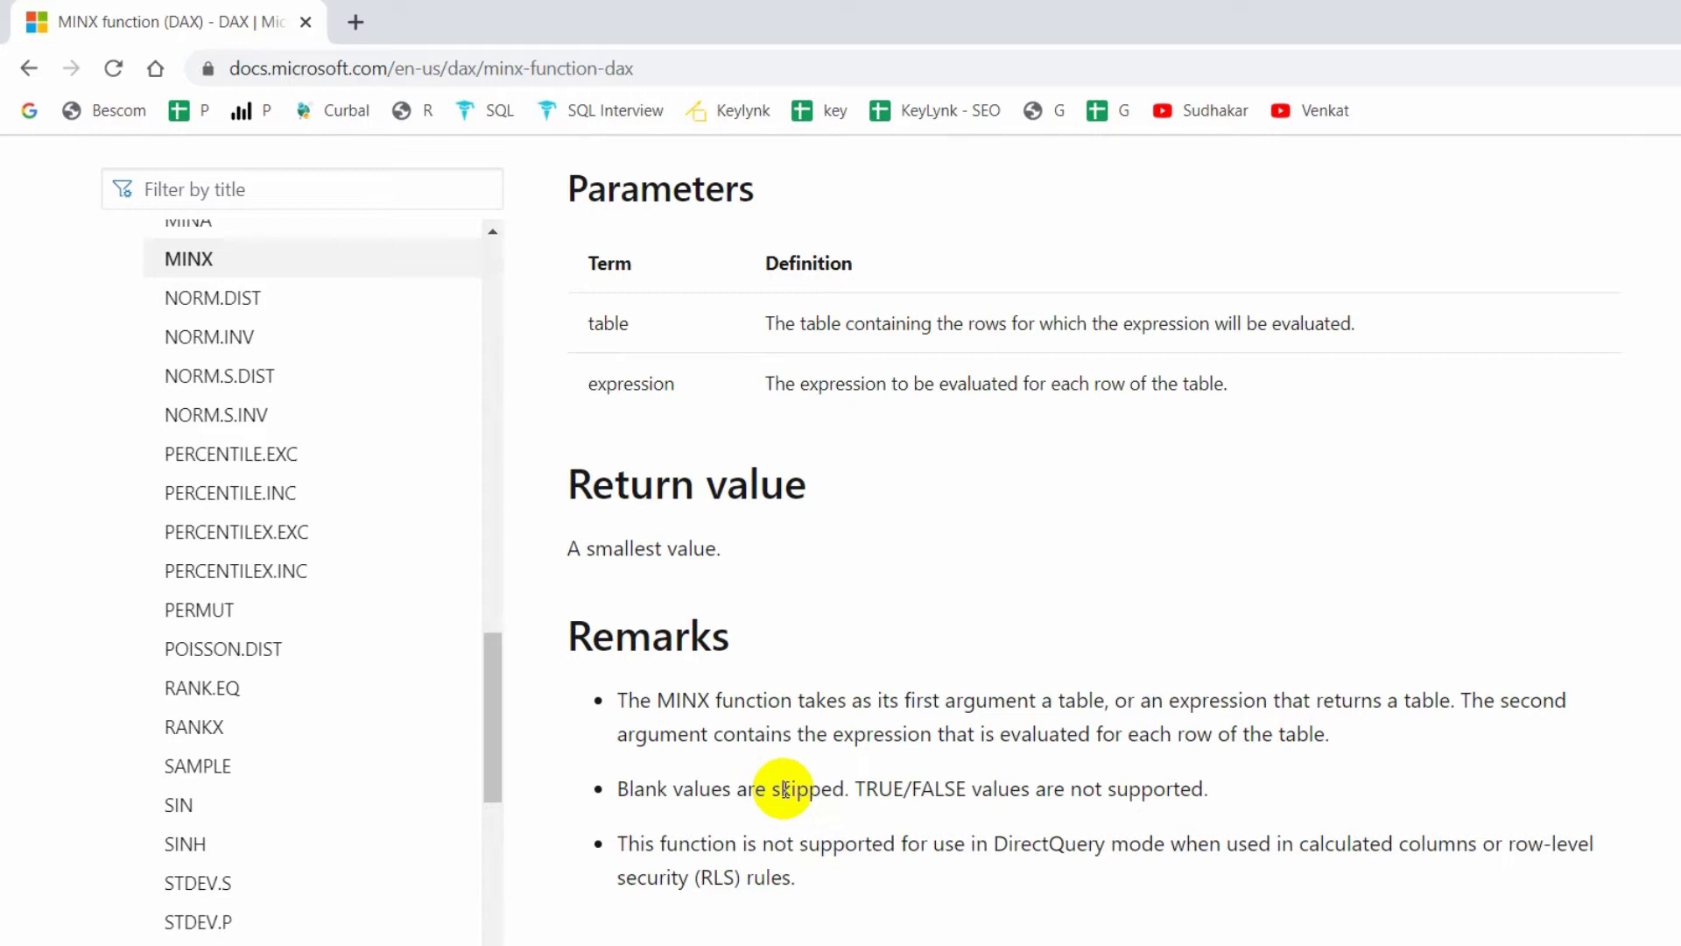
scroll(785, 789, "down", 1)
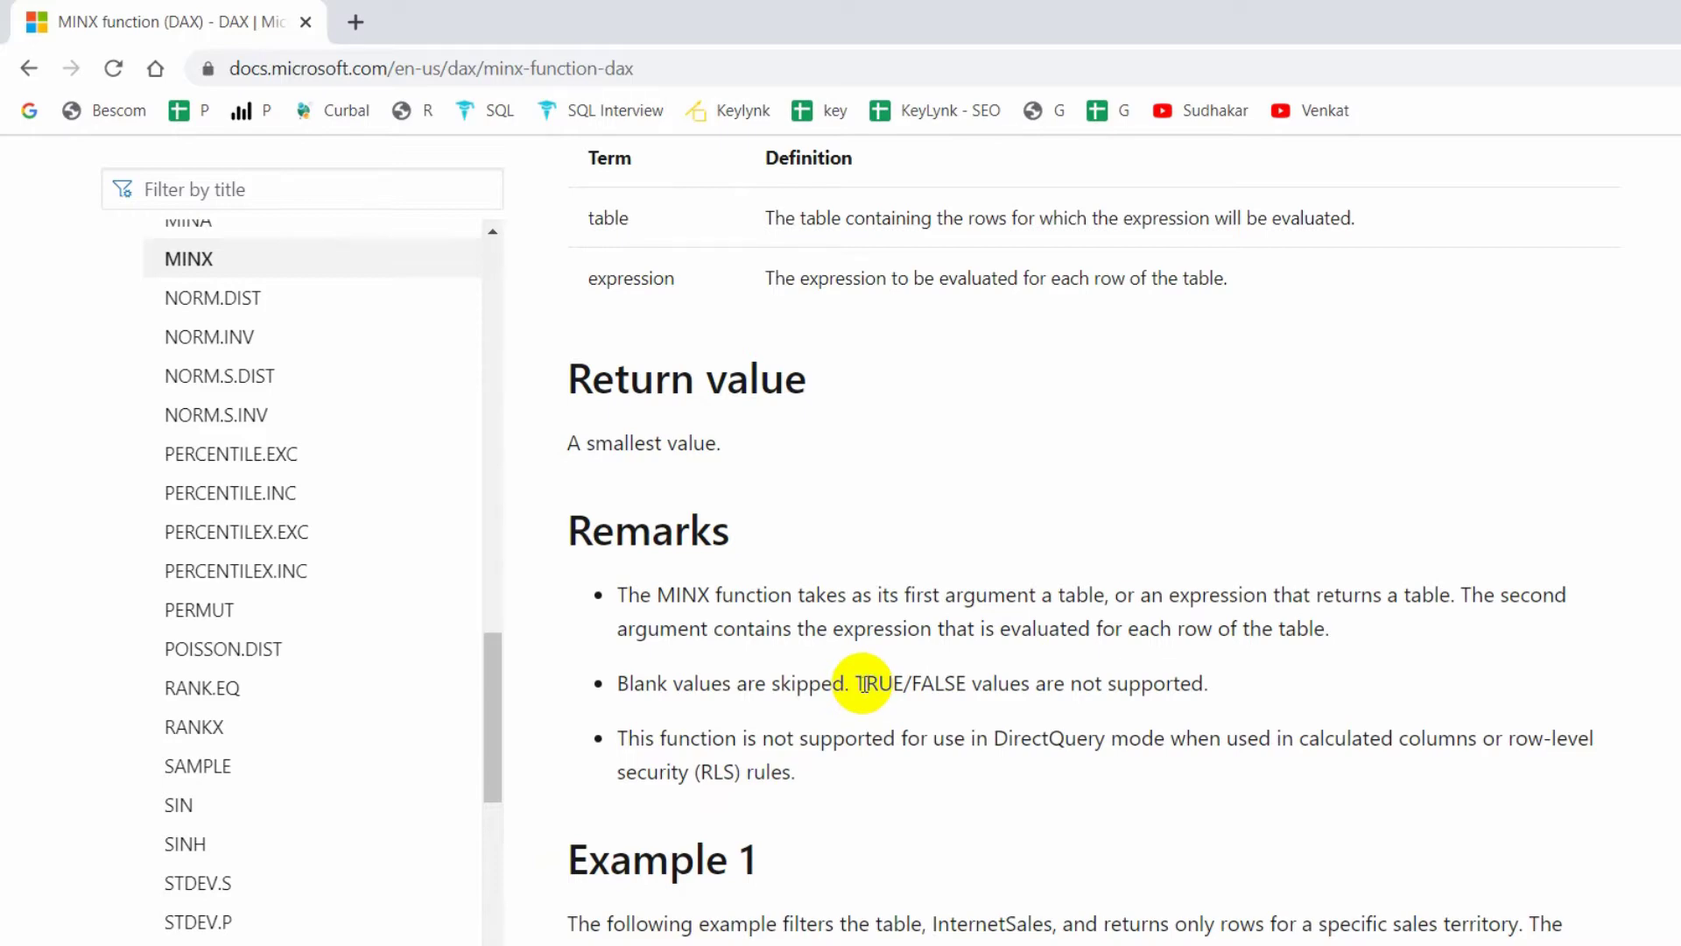
scroll(863, 683, "down", 1)
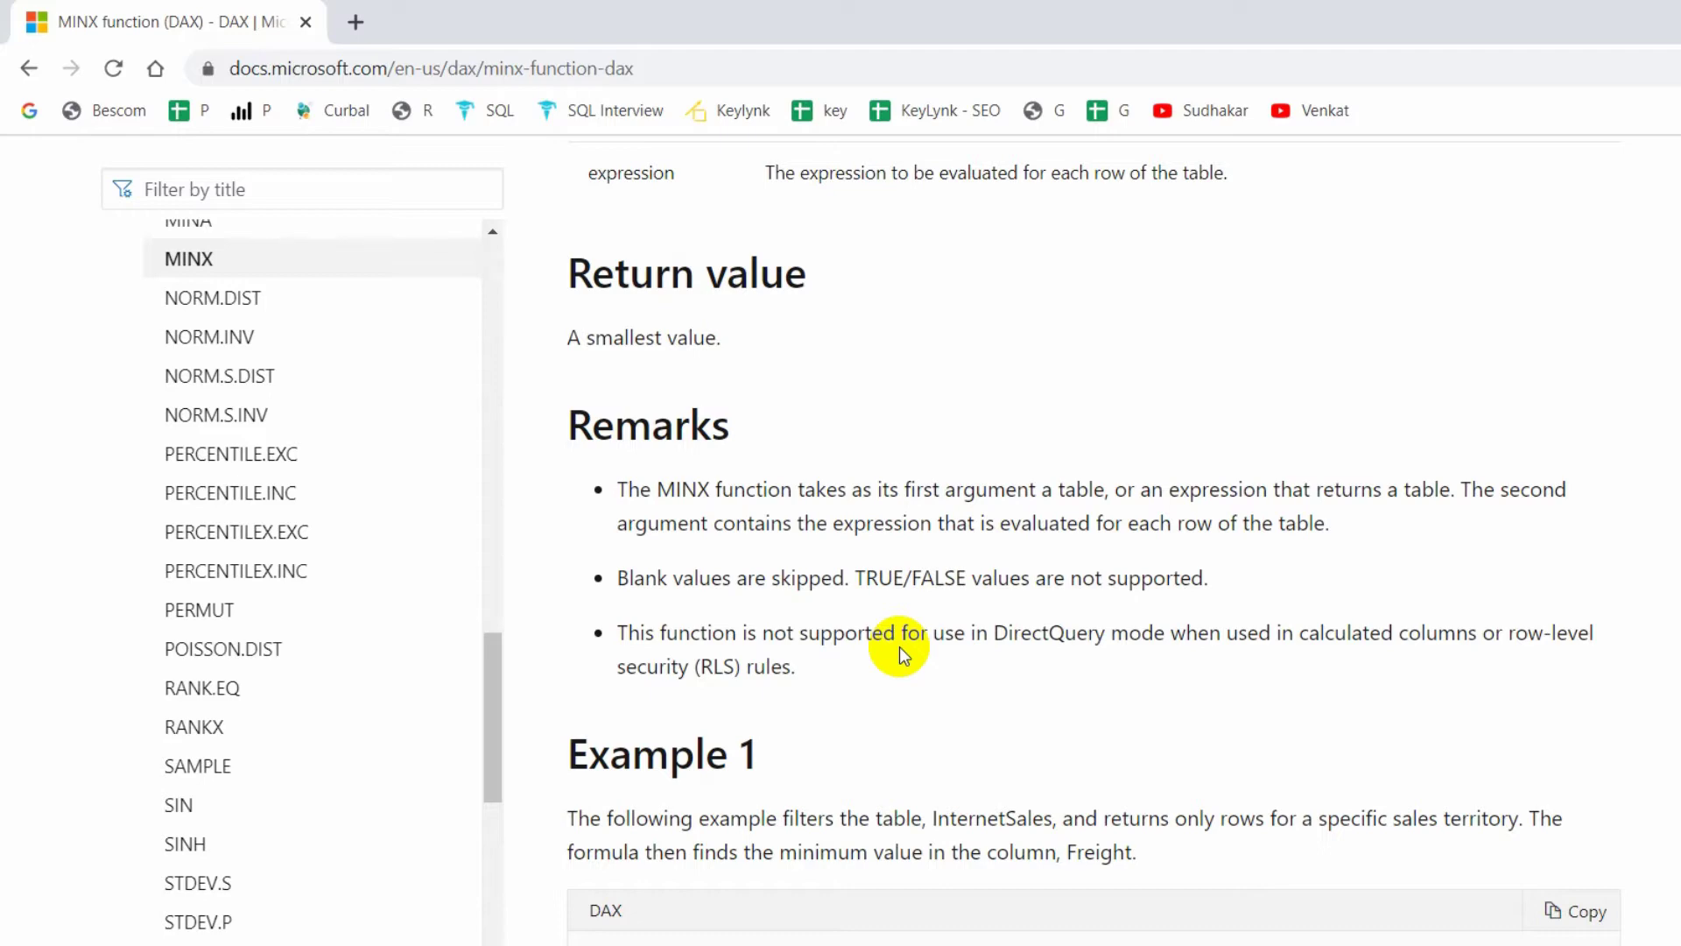
scroll(900, 648, "down", 4)
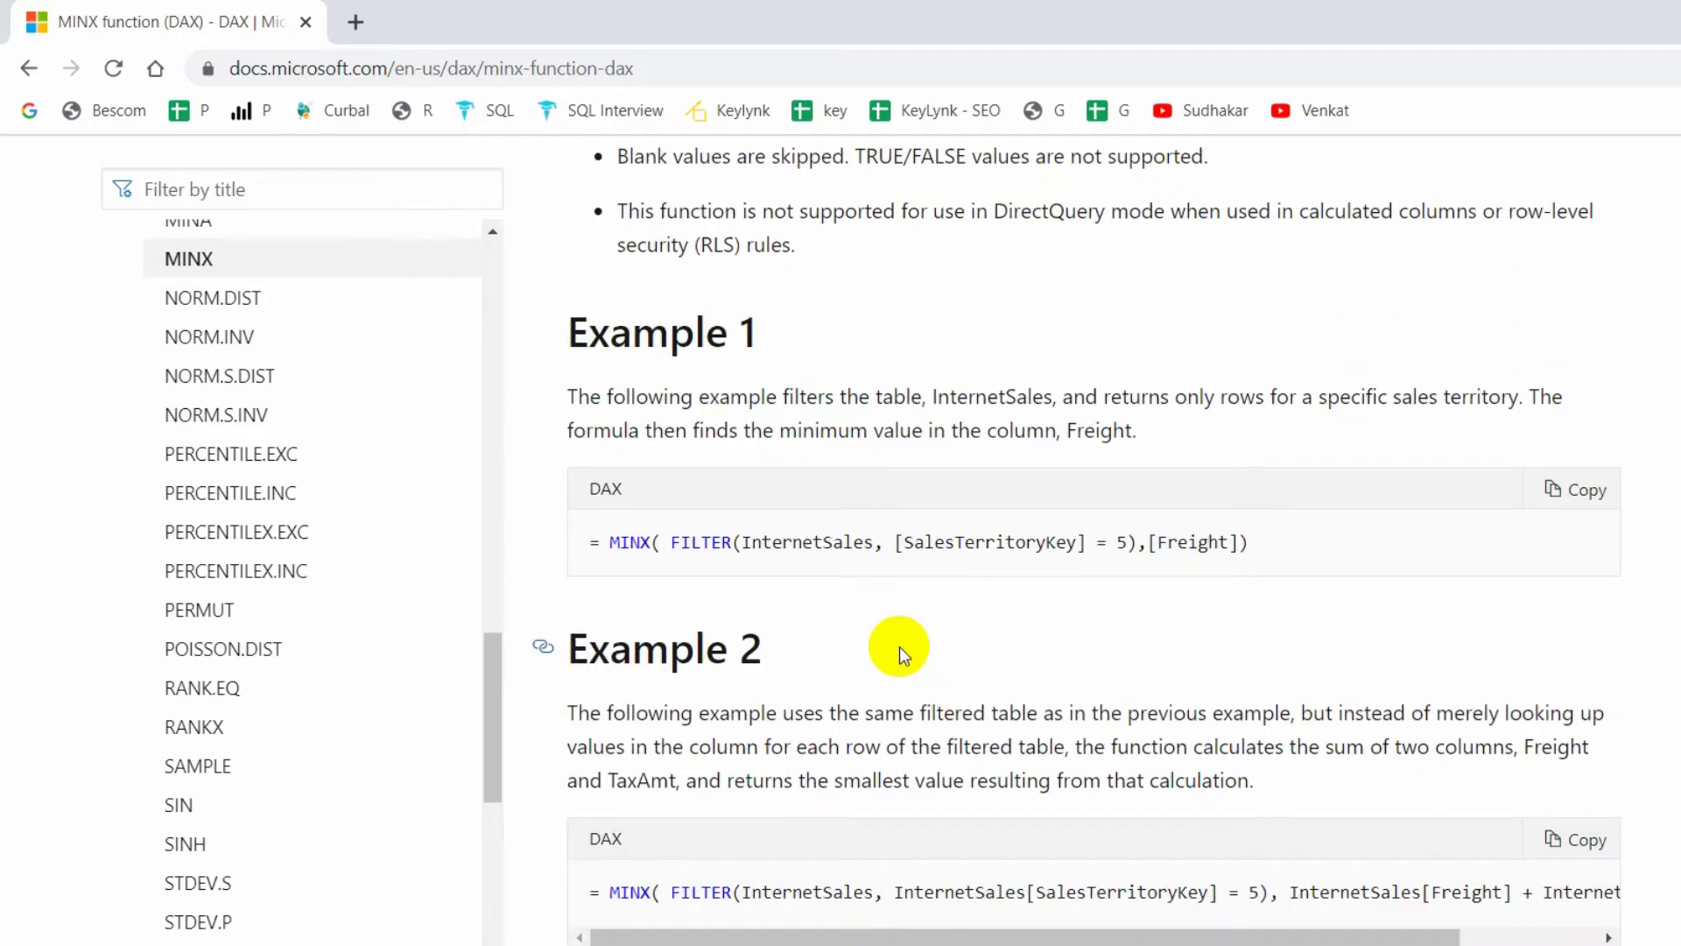
scroll(901, 646, "down", 2)
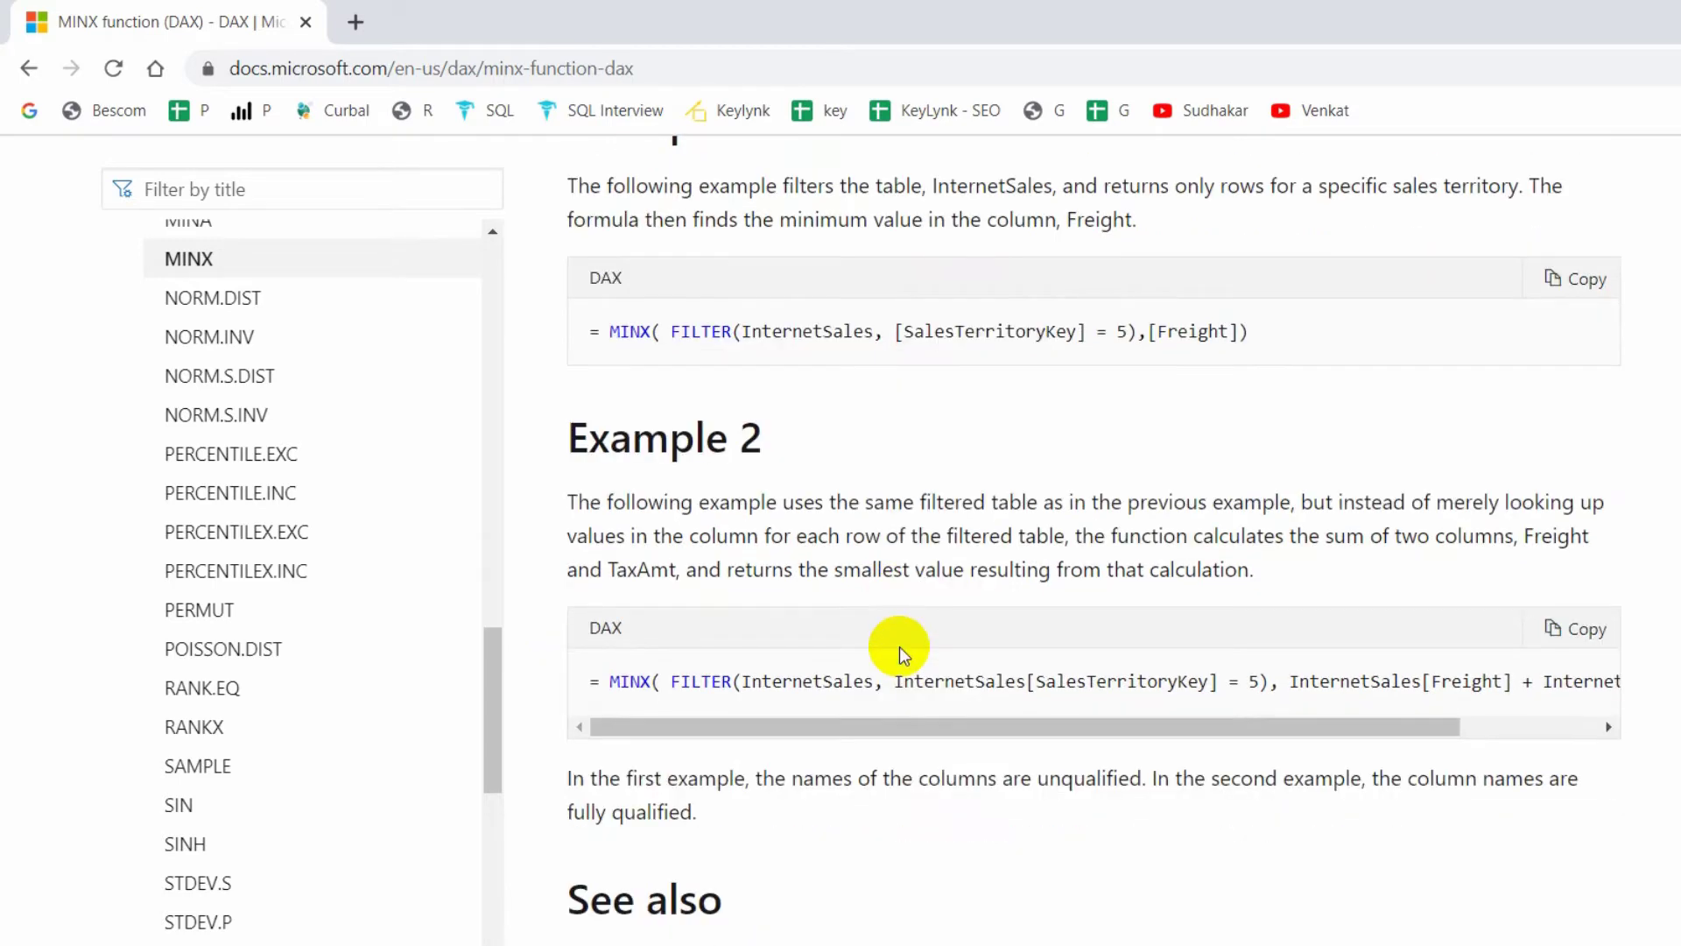
scroll(900, 646, "up", 2)
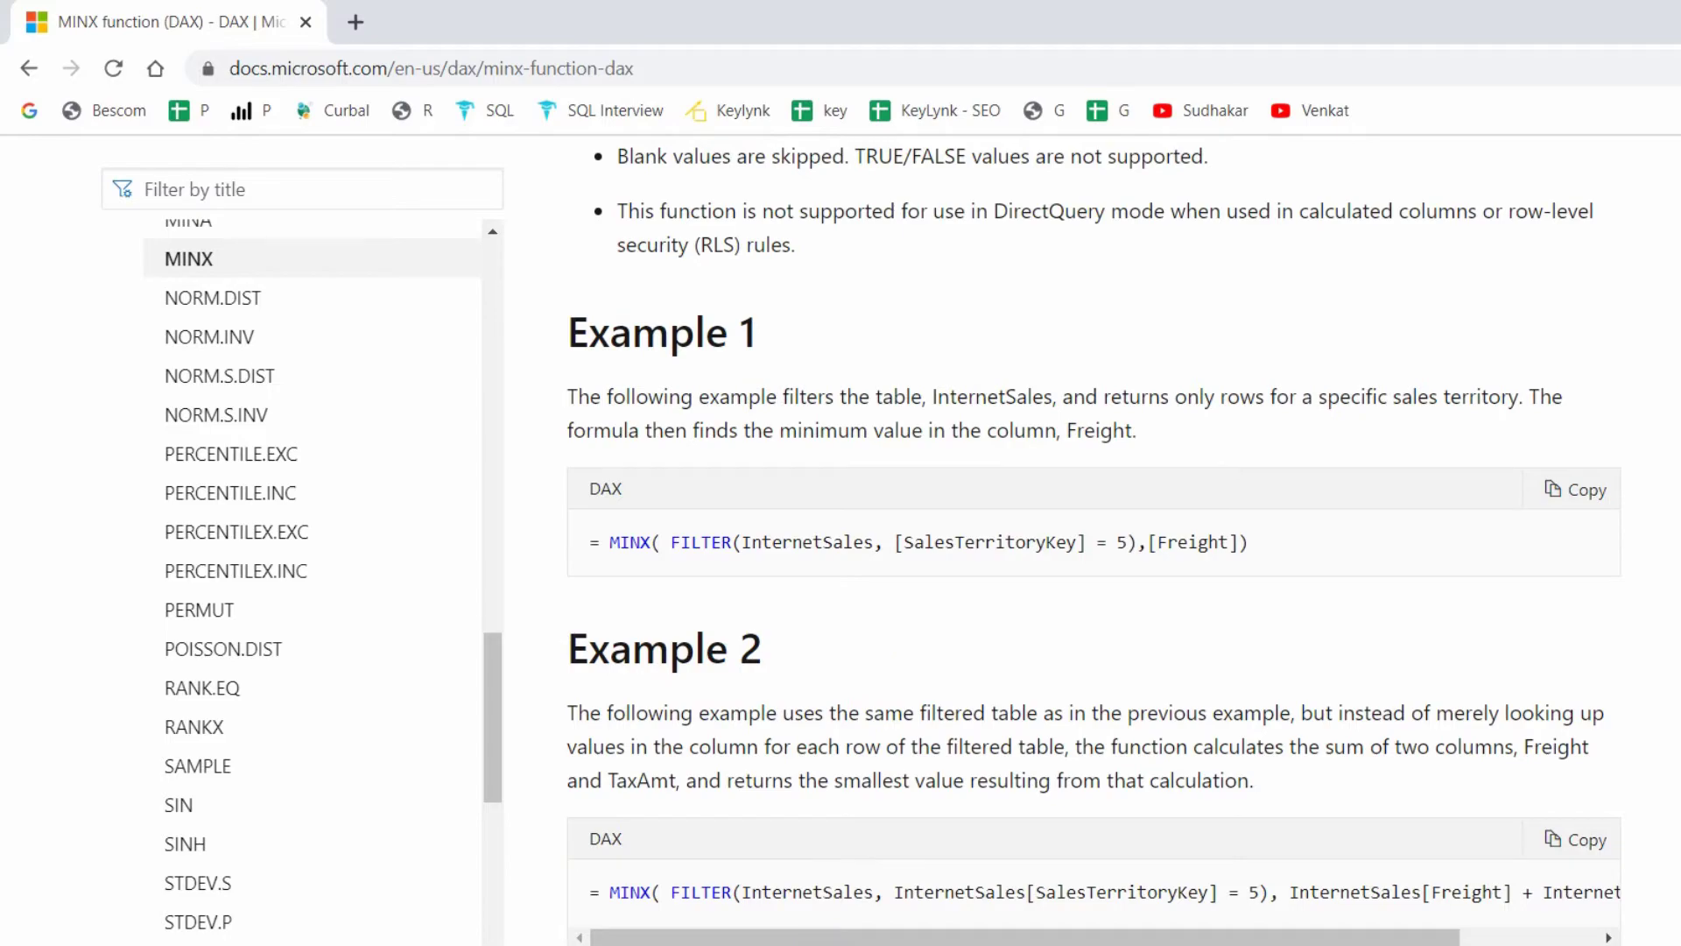
Step: Switch to Power BI Desktop and load the product sheet from the Excel workbook Product on the Desktop
mouse_move(676, 924)
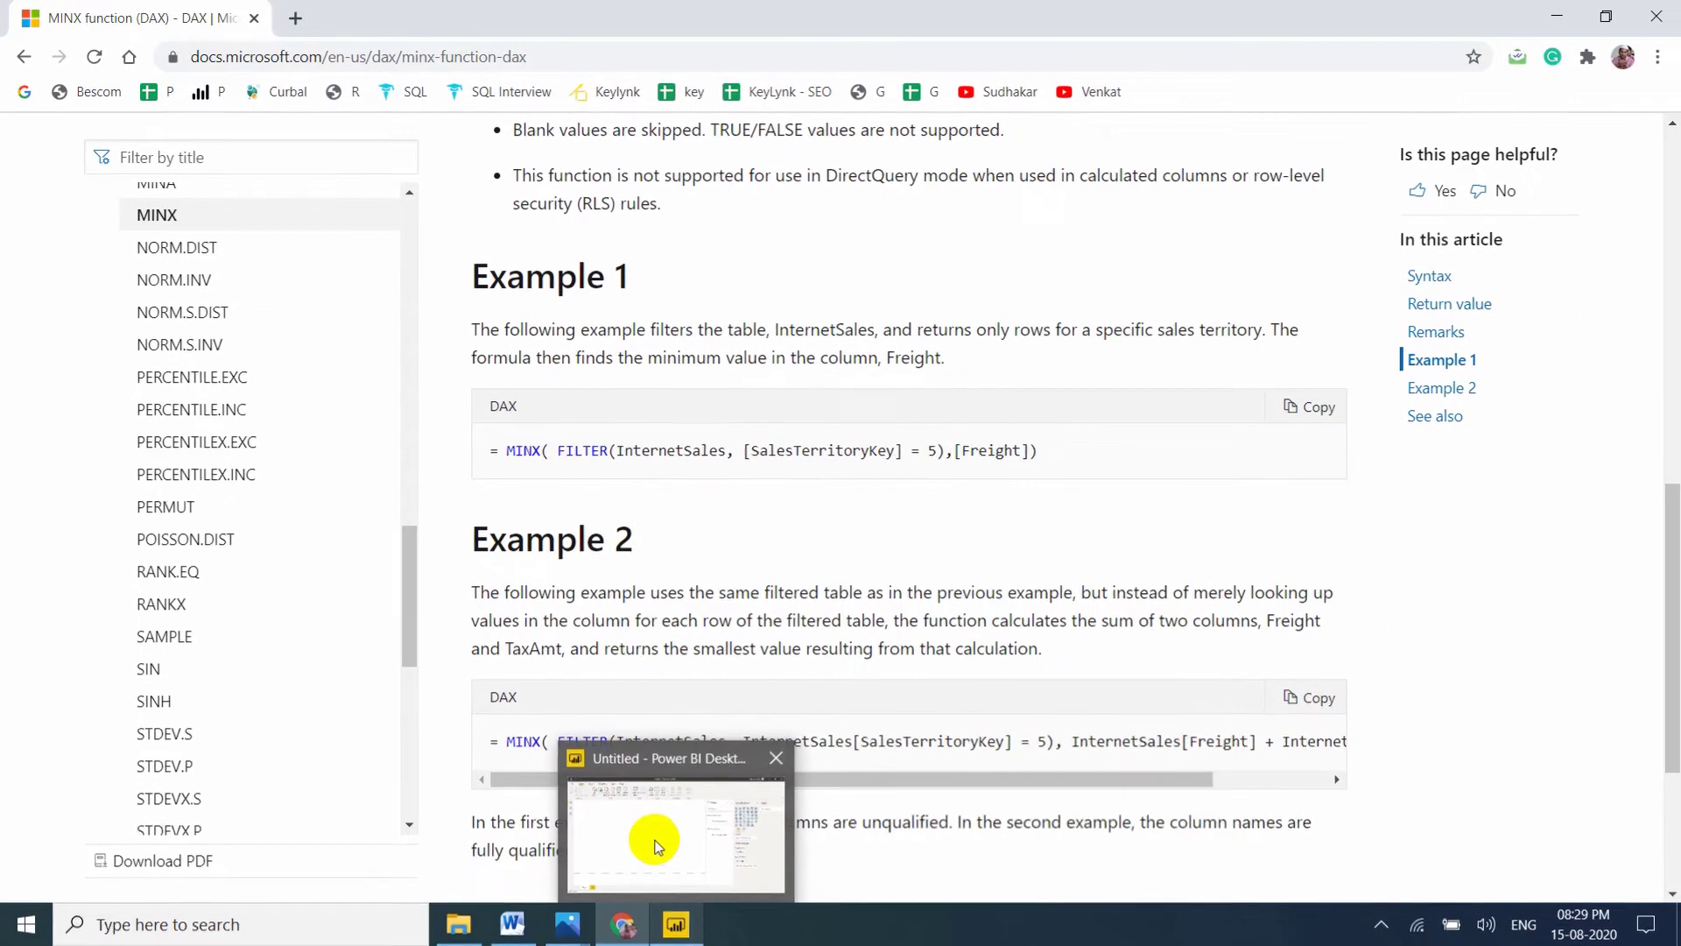
left_click(659, 845)
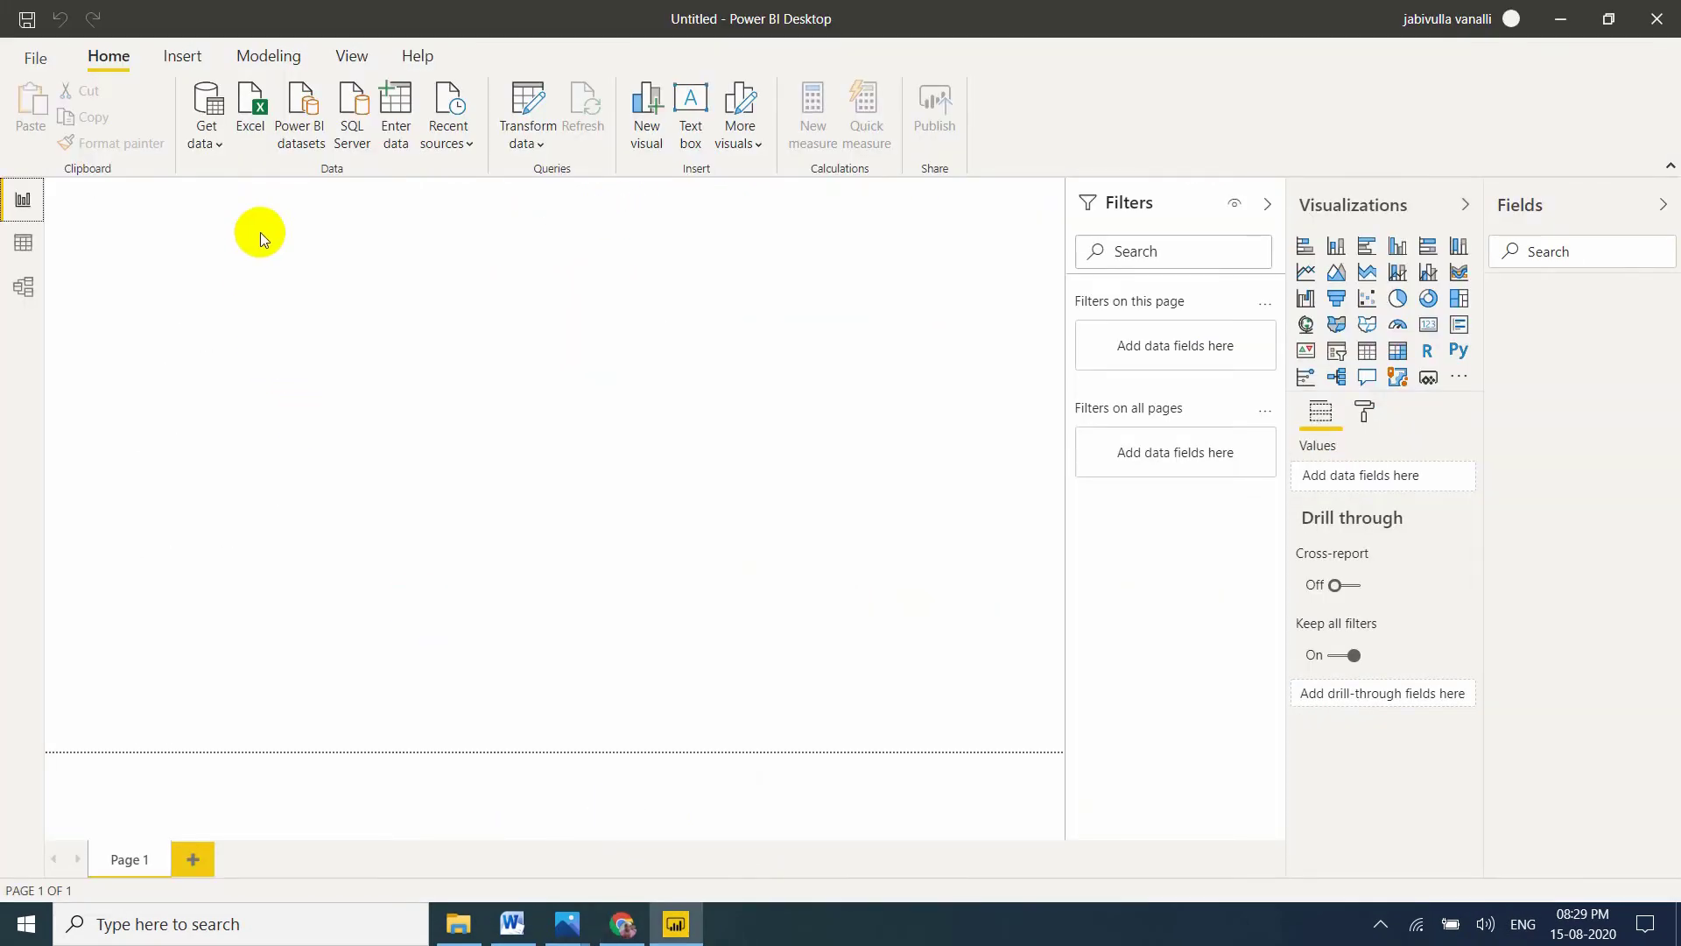
left_click(247, 104)
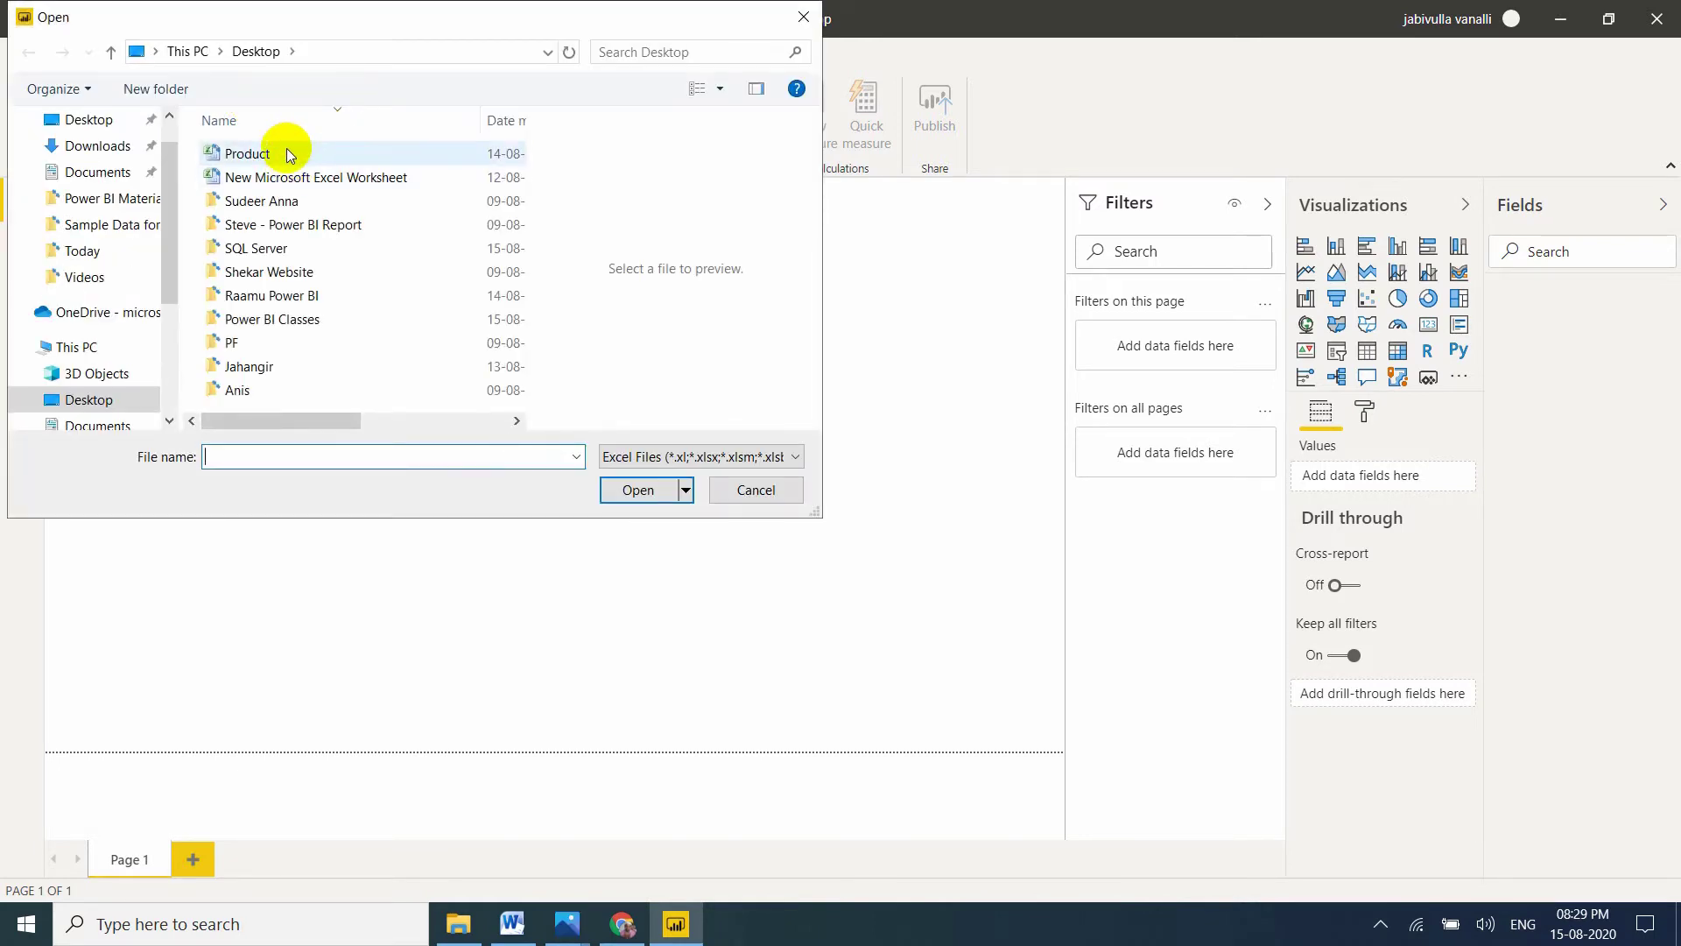
left_click(281, 153)
left_click(627, 493)
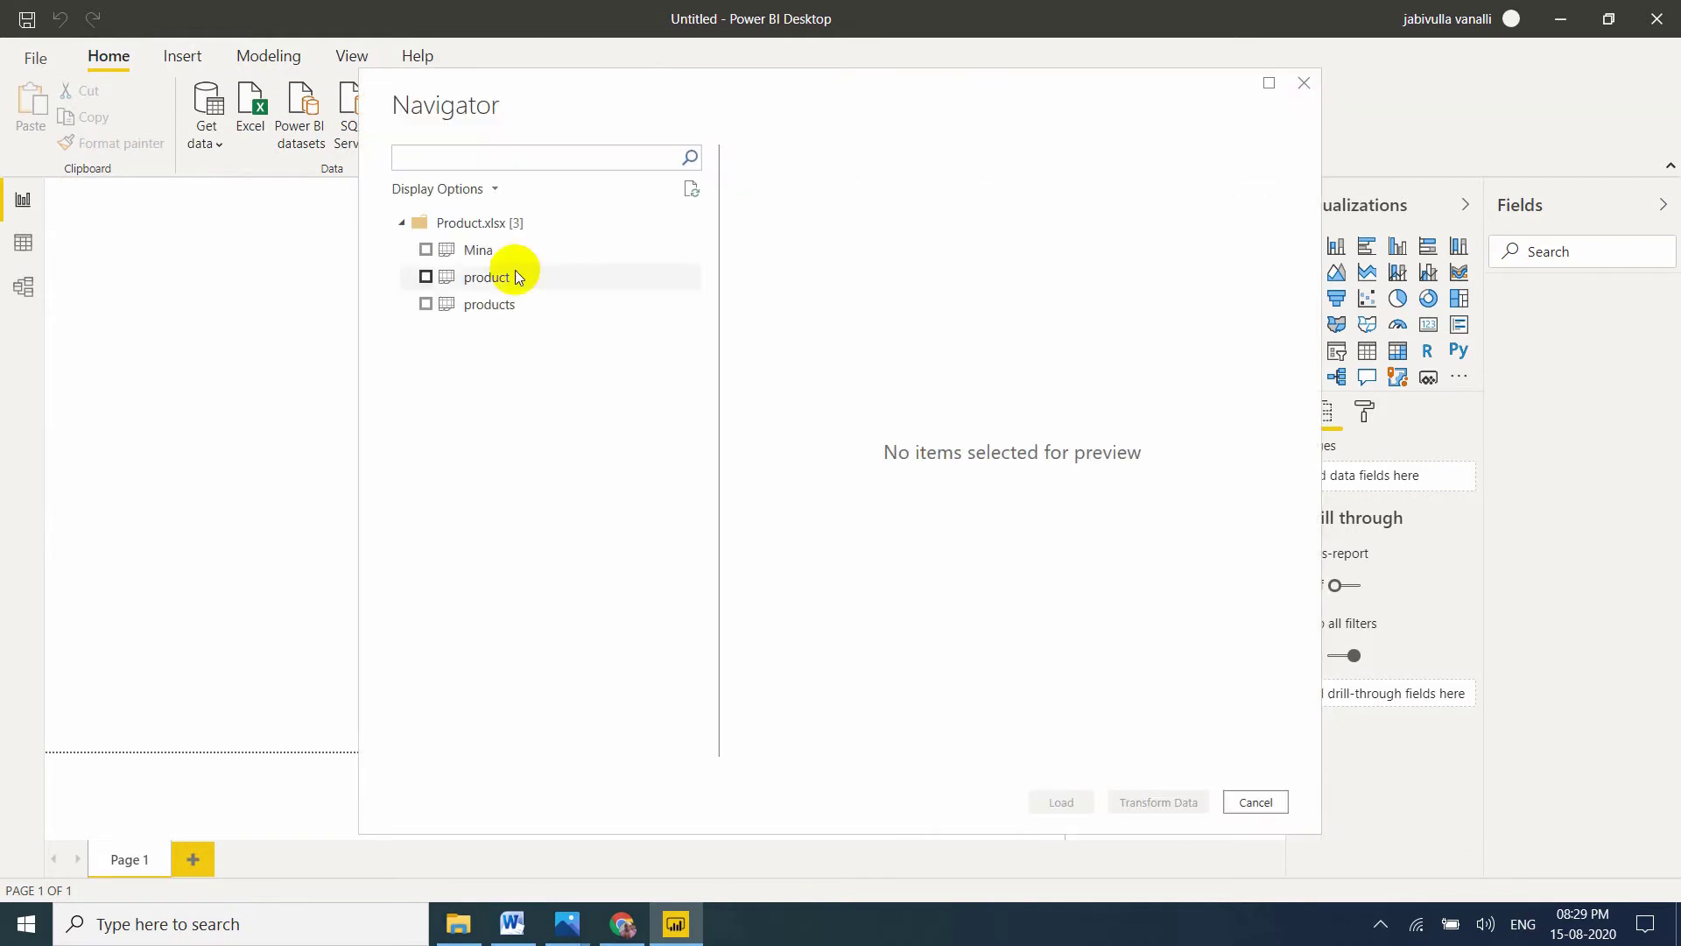
left_click(427, 277)
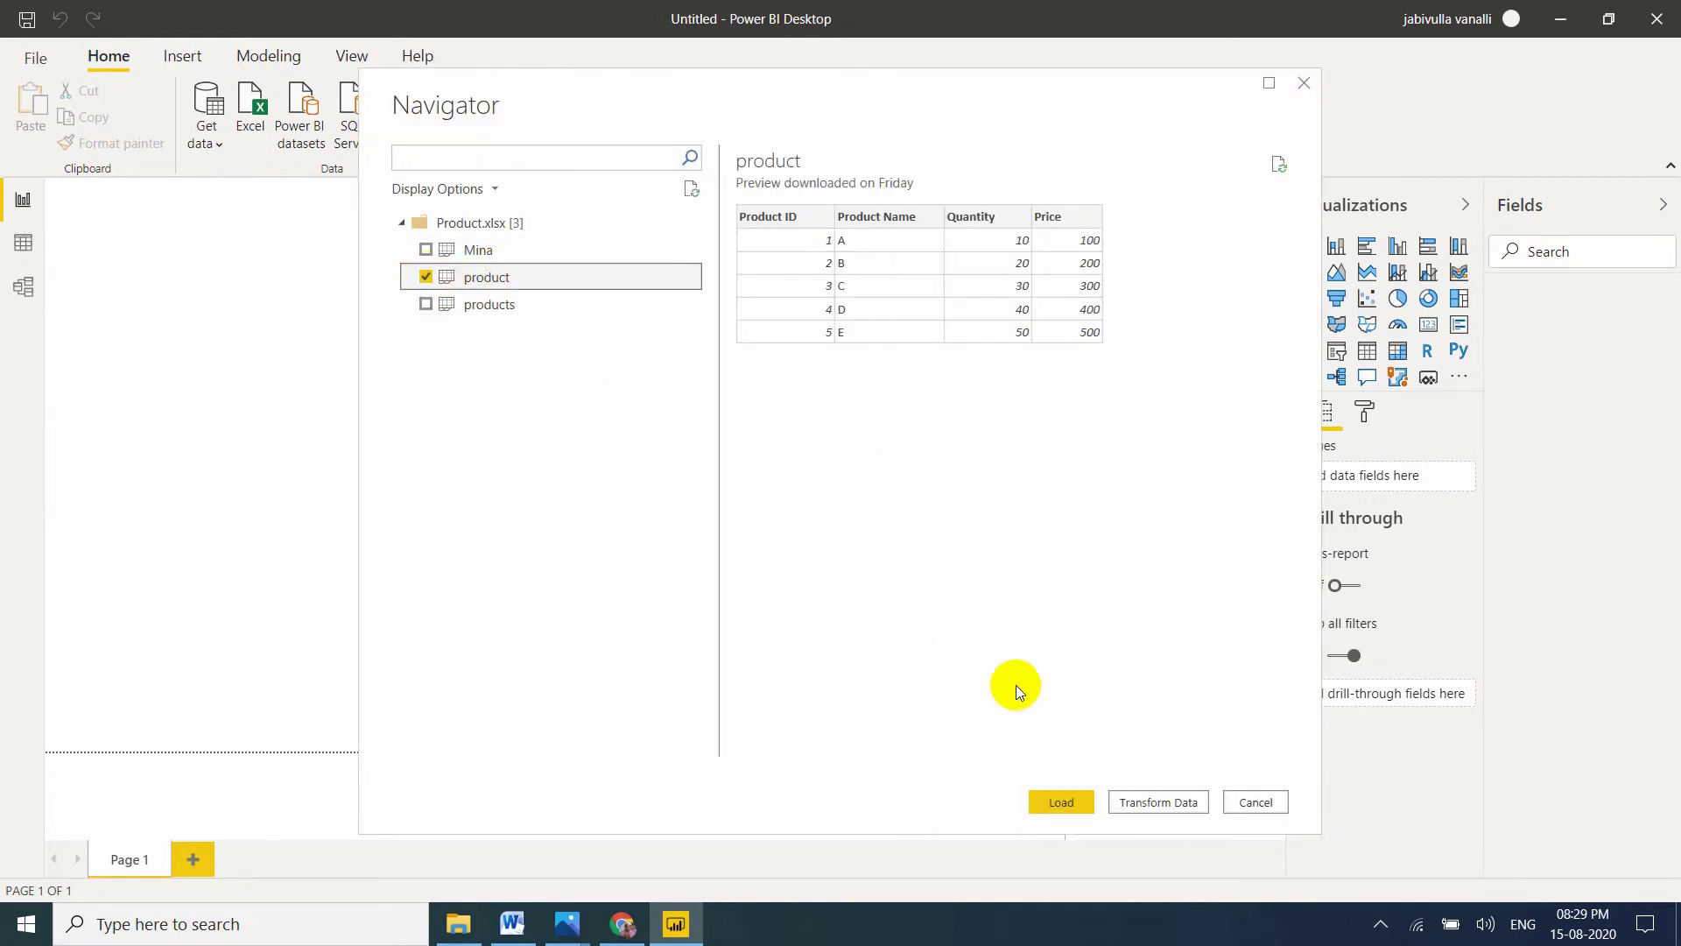
left_click(1061, 802)
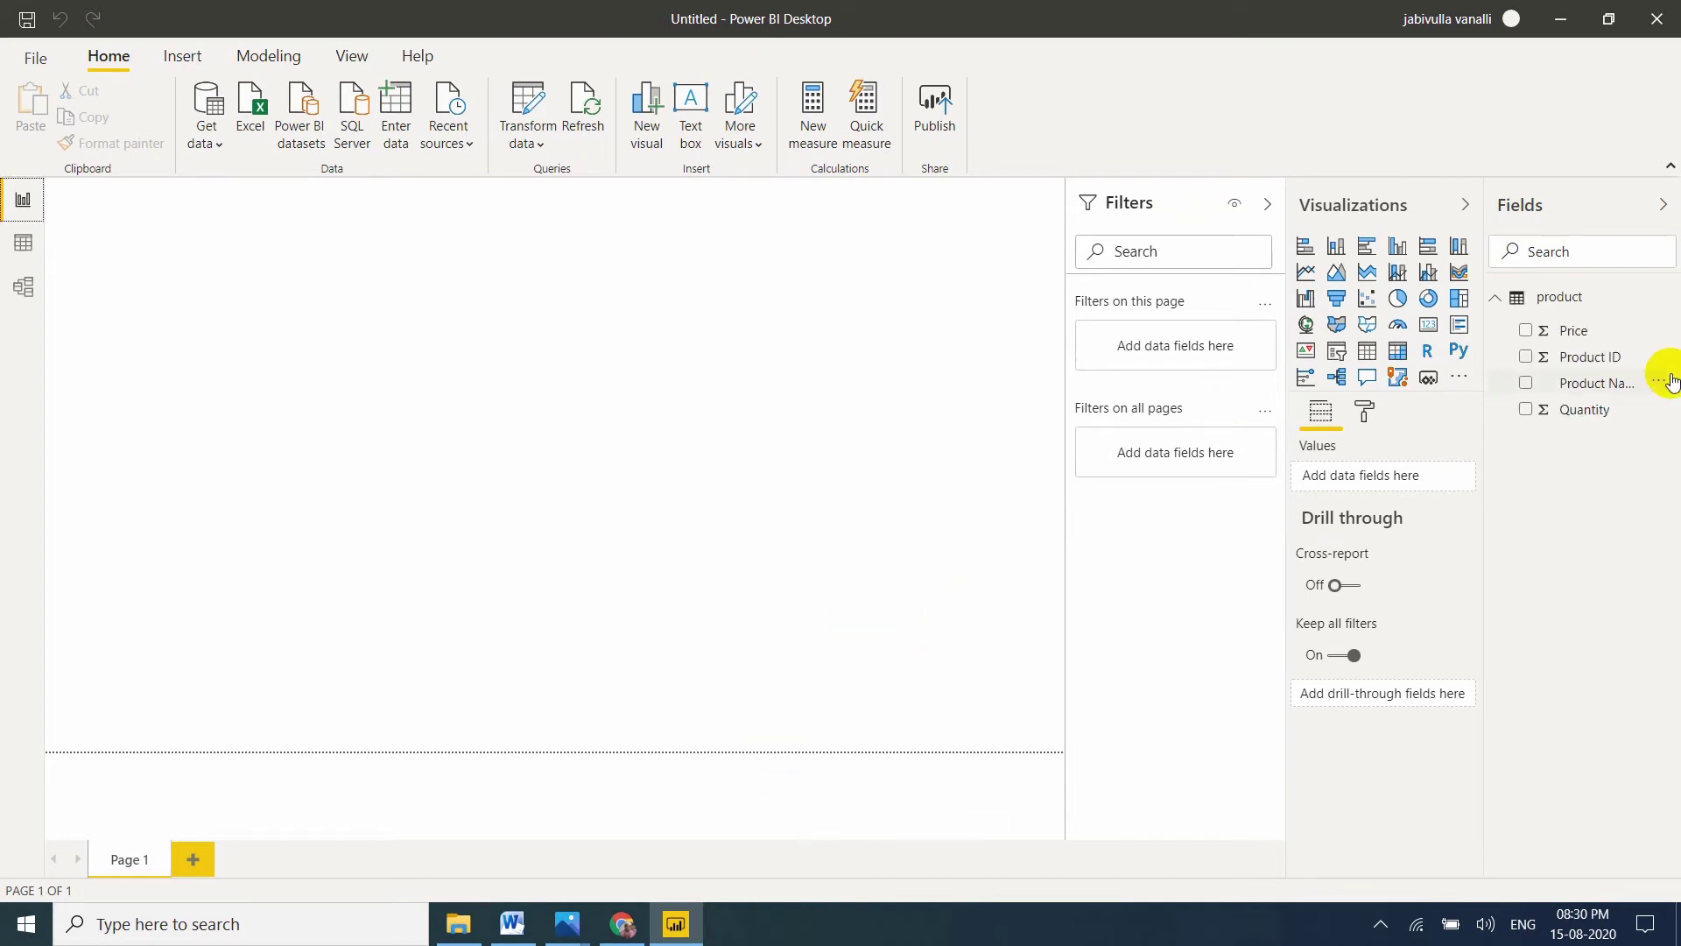
Step: In the data view, add a calculated column to the product table and start its formula with MinimumSales = MINX(
left_click(23, 242)
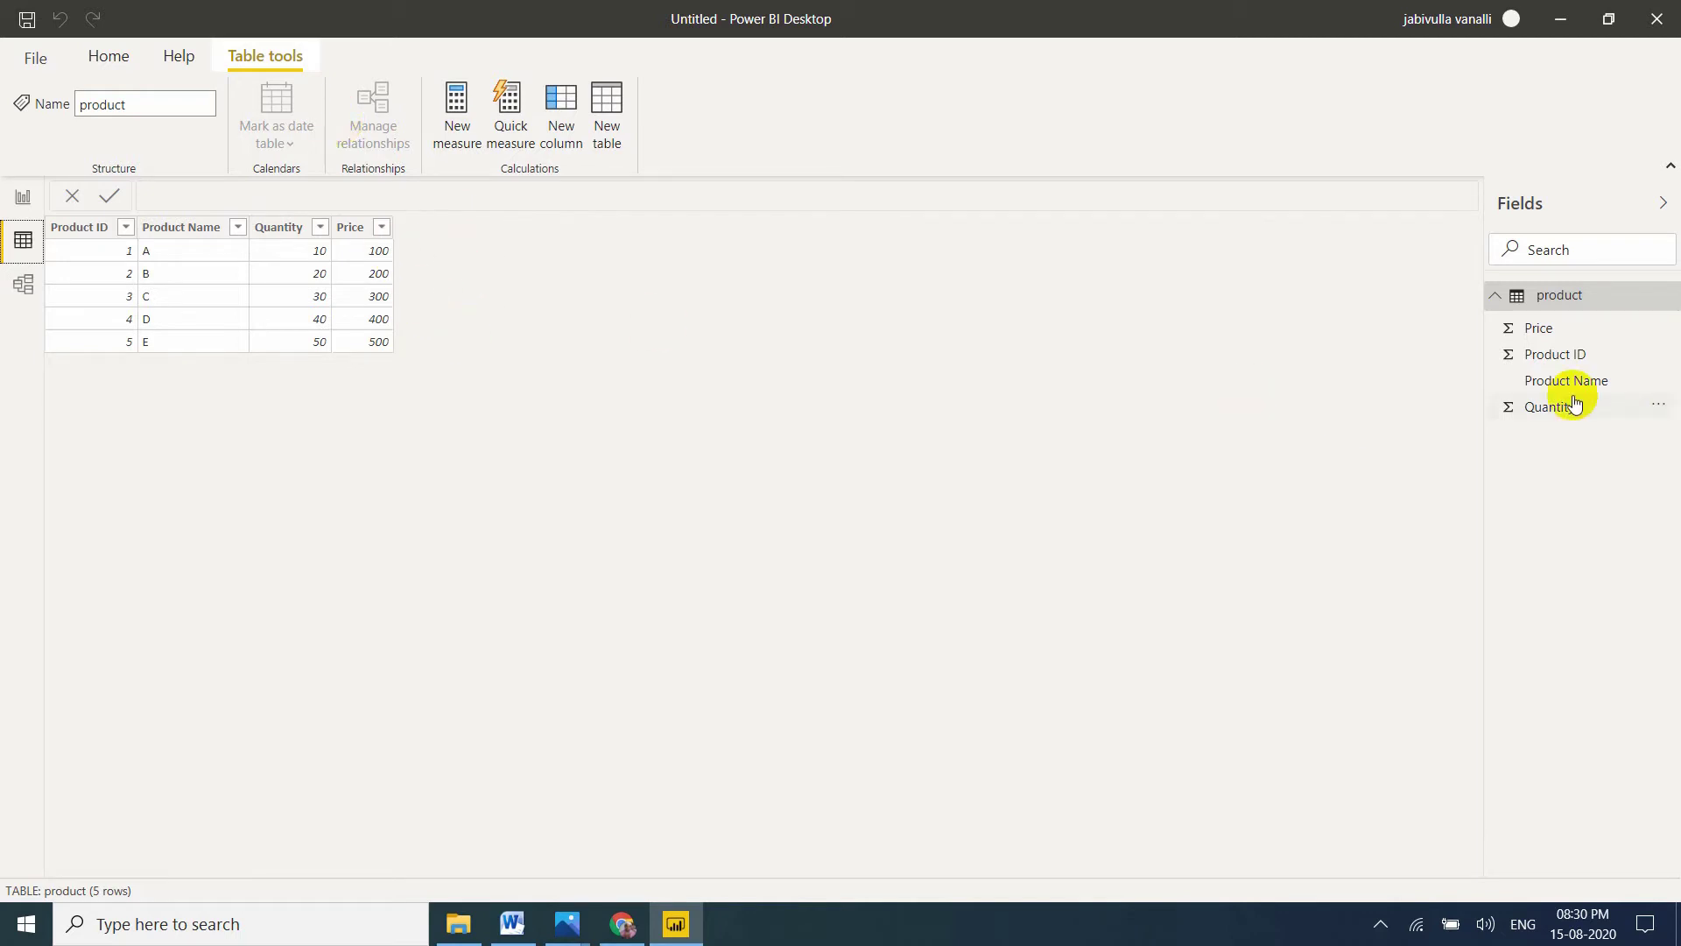
right_click(1580, 298)
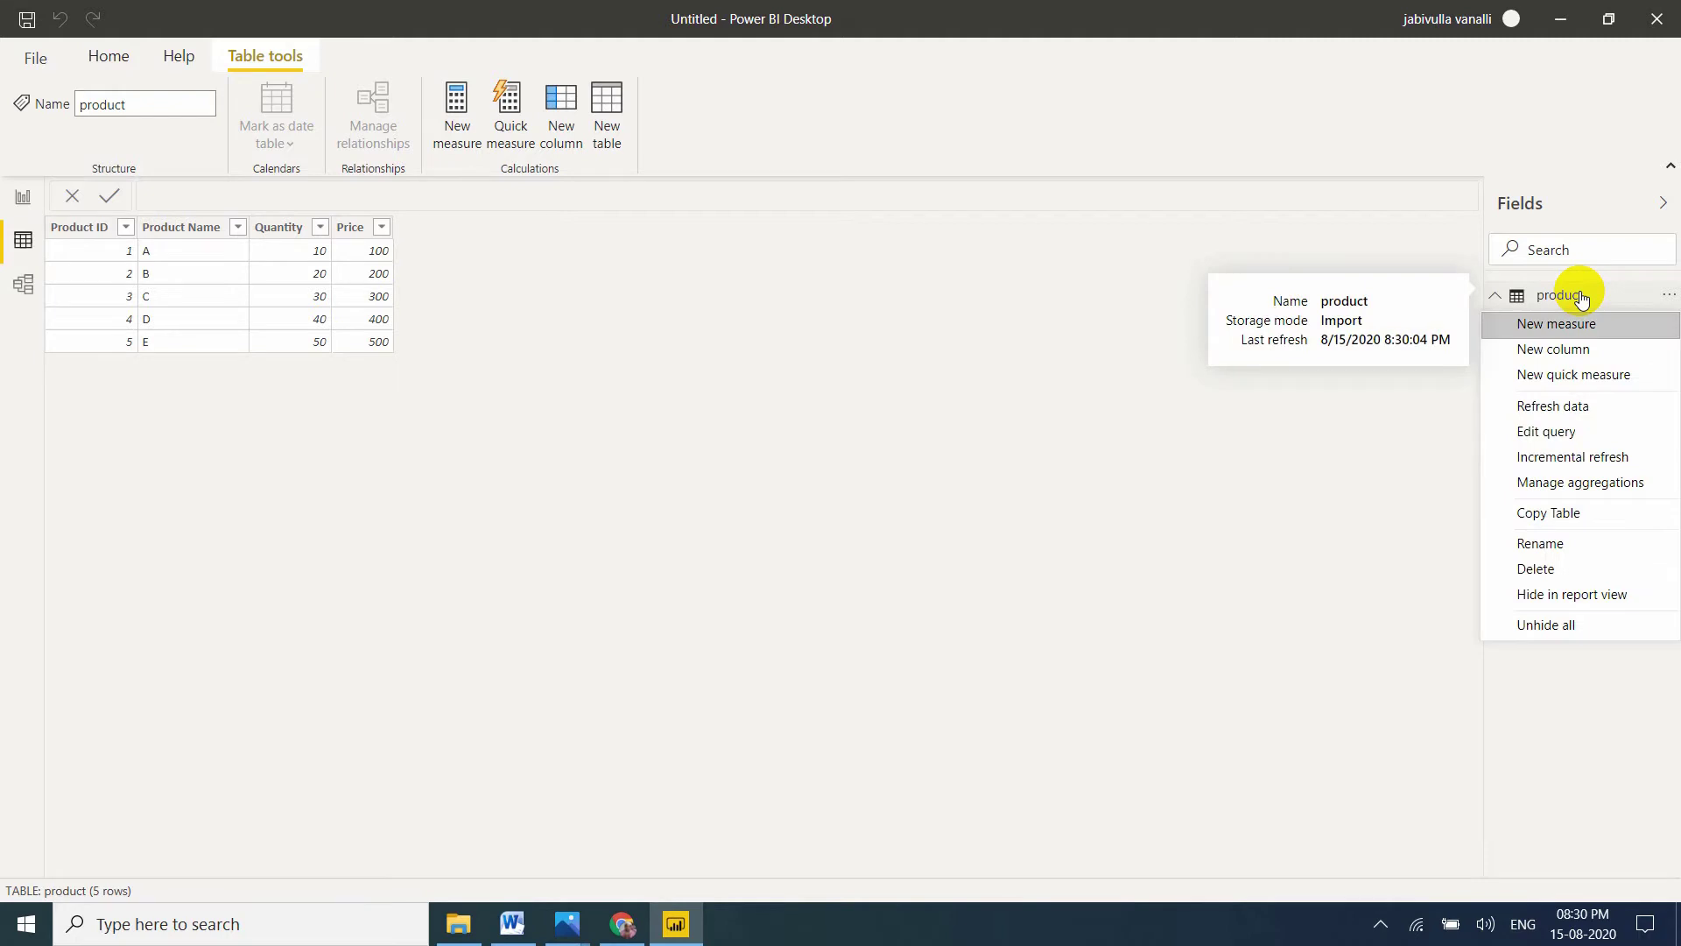
left_click(1579, 350)
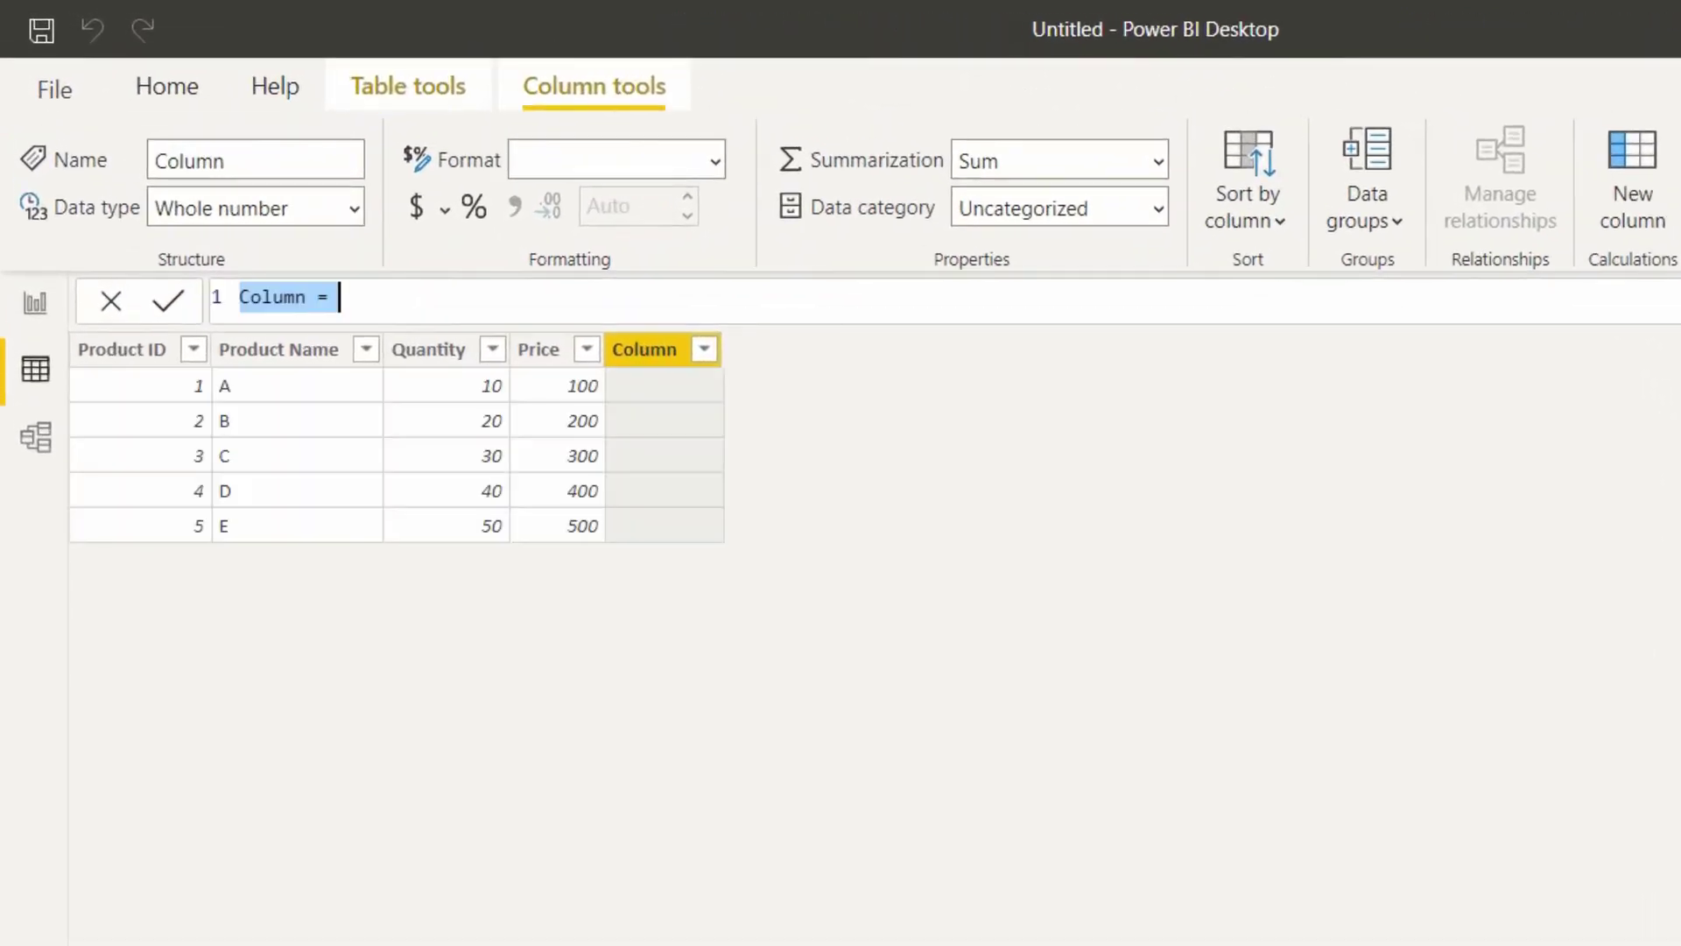
type("Mi")
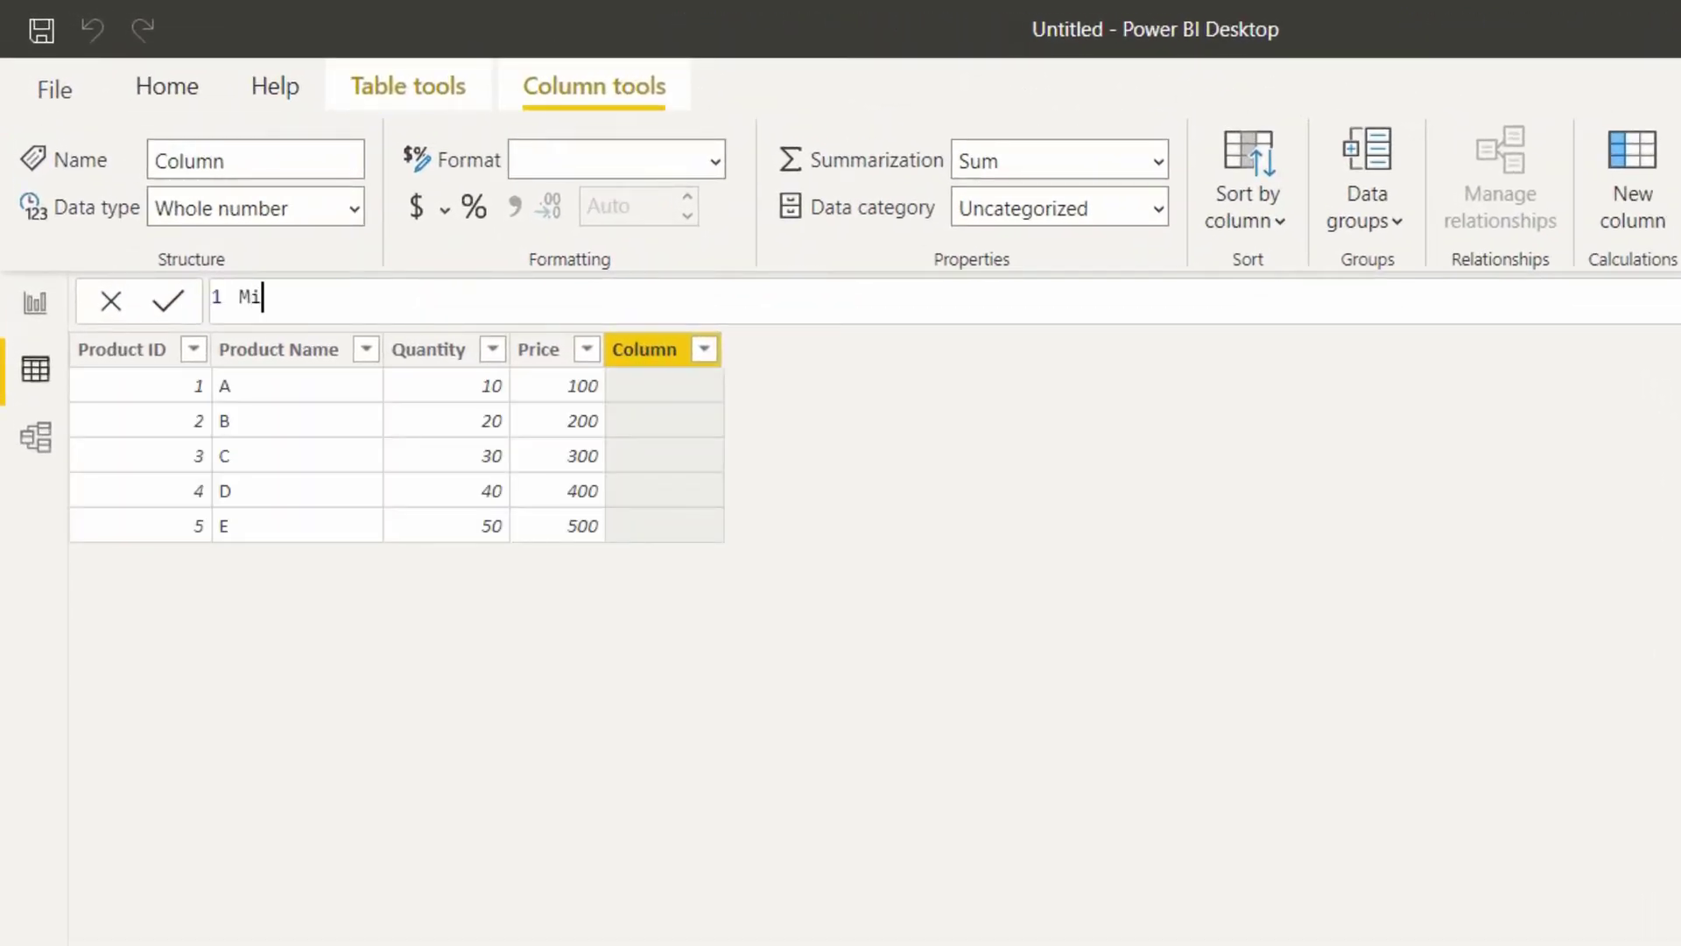
type("nimumSales =")
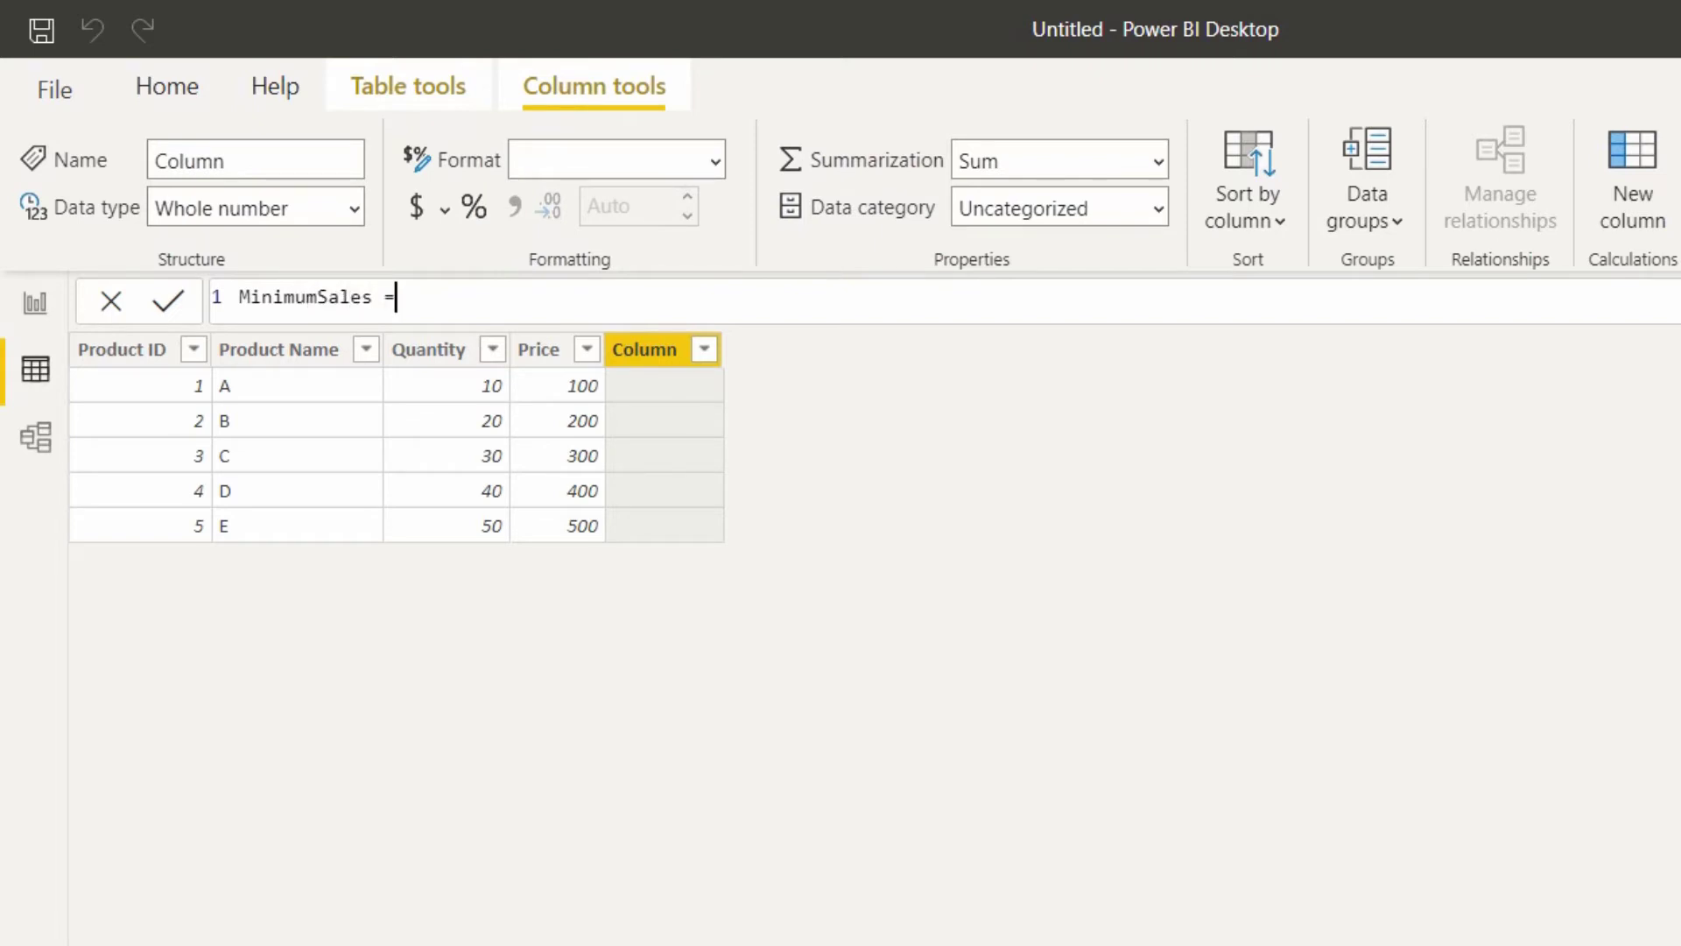
type(" minx(")
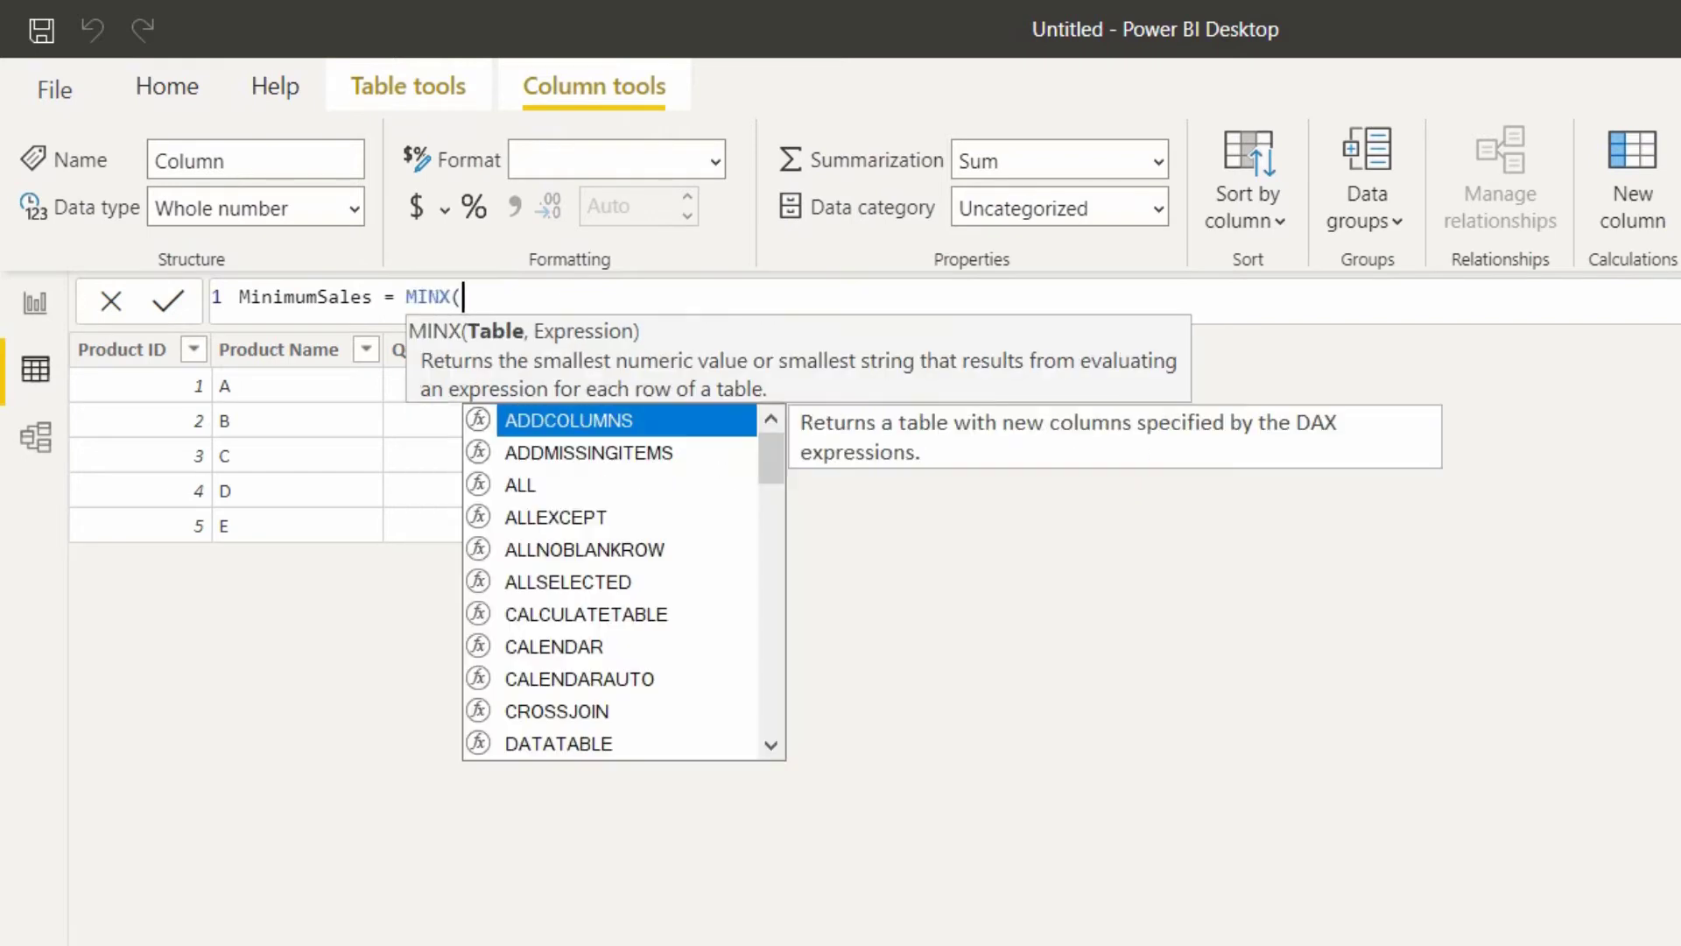
Step: Enter the 'product' table as the first argument of the MINX formula, followed by a comma
type("pr")
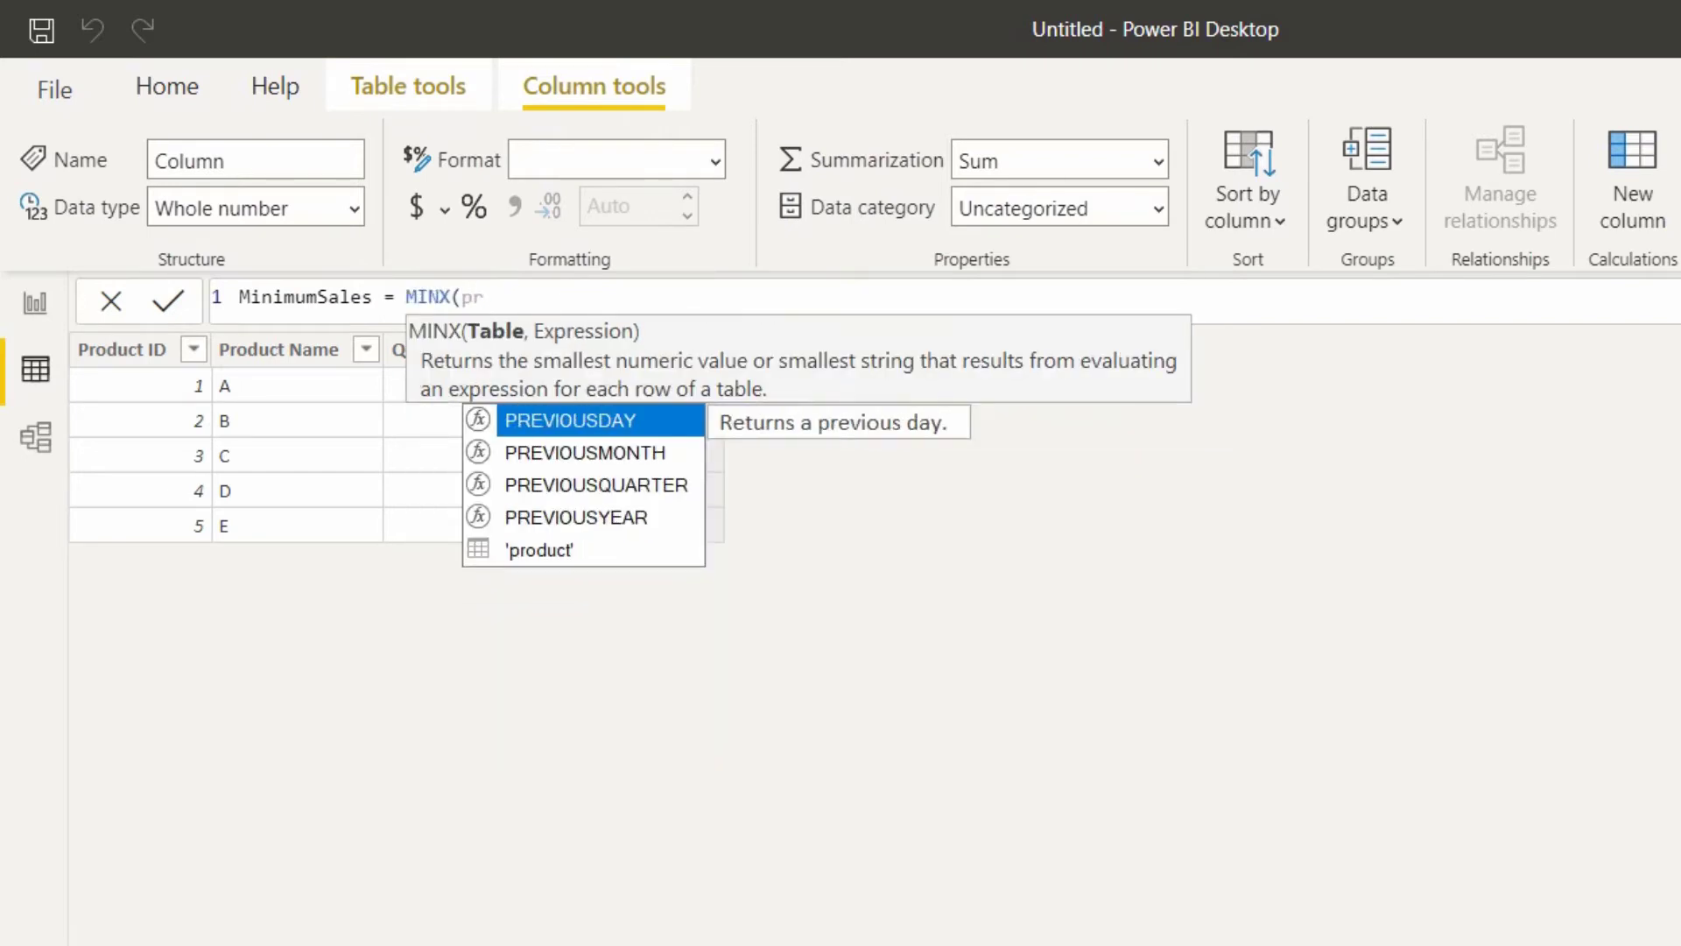
key("Down")
key("Down")
key("Down")
key("Down")
key("Tab")
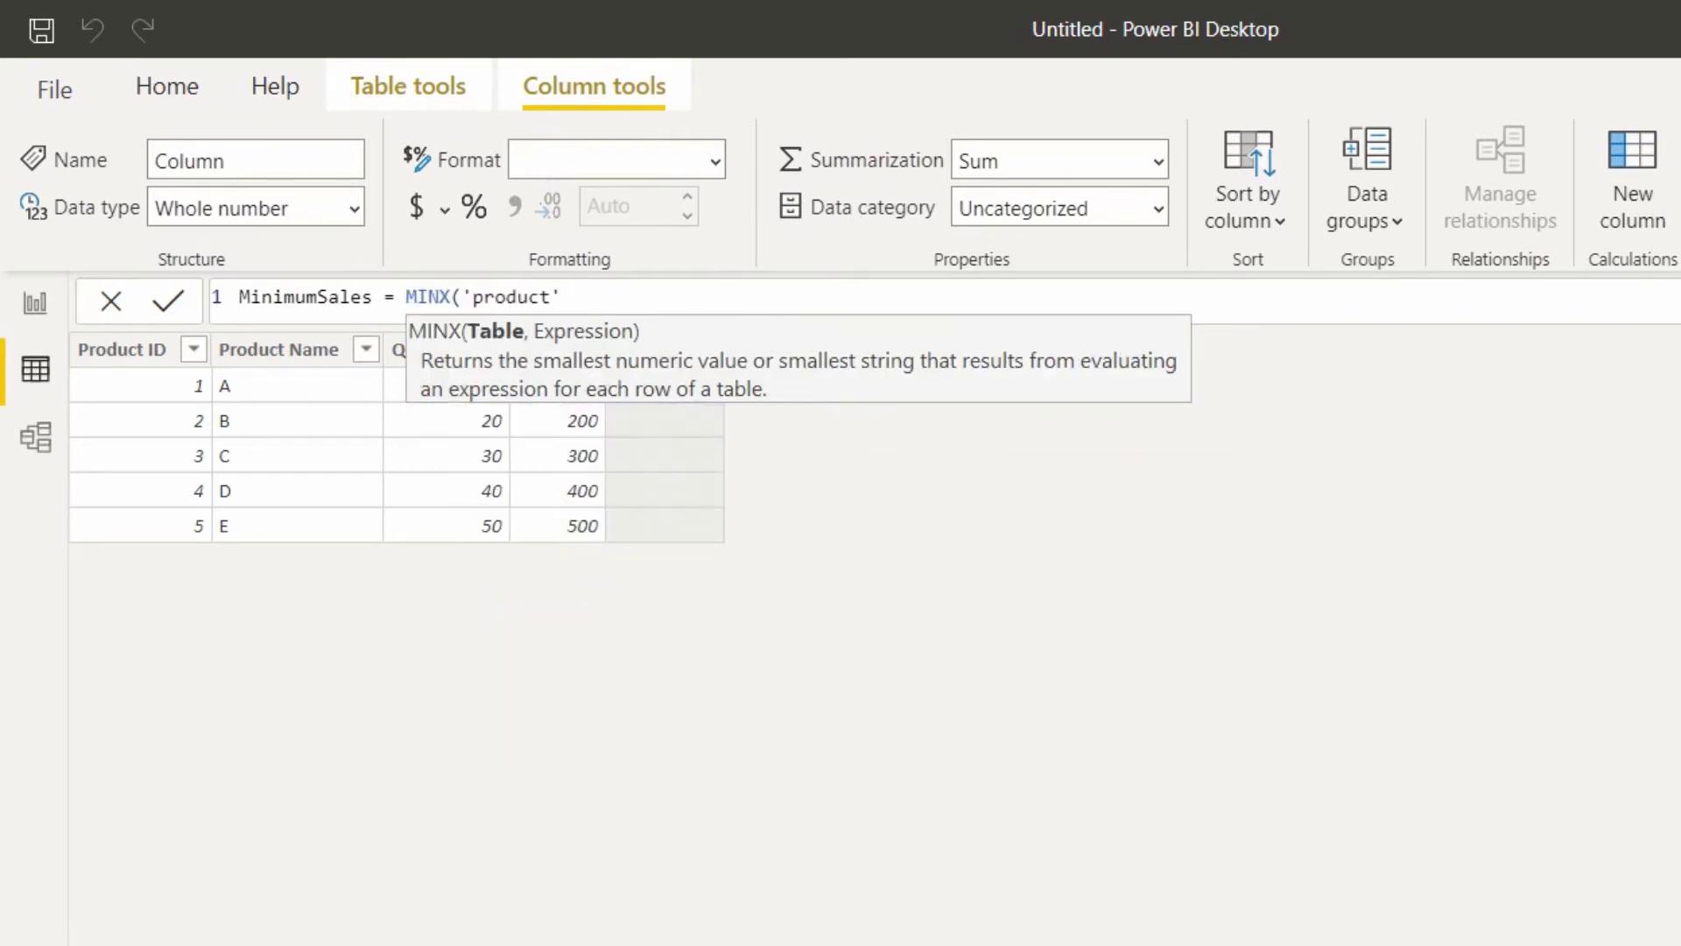
type(", ")
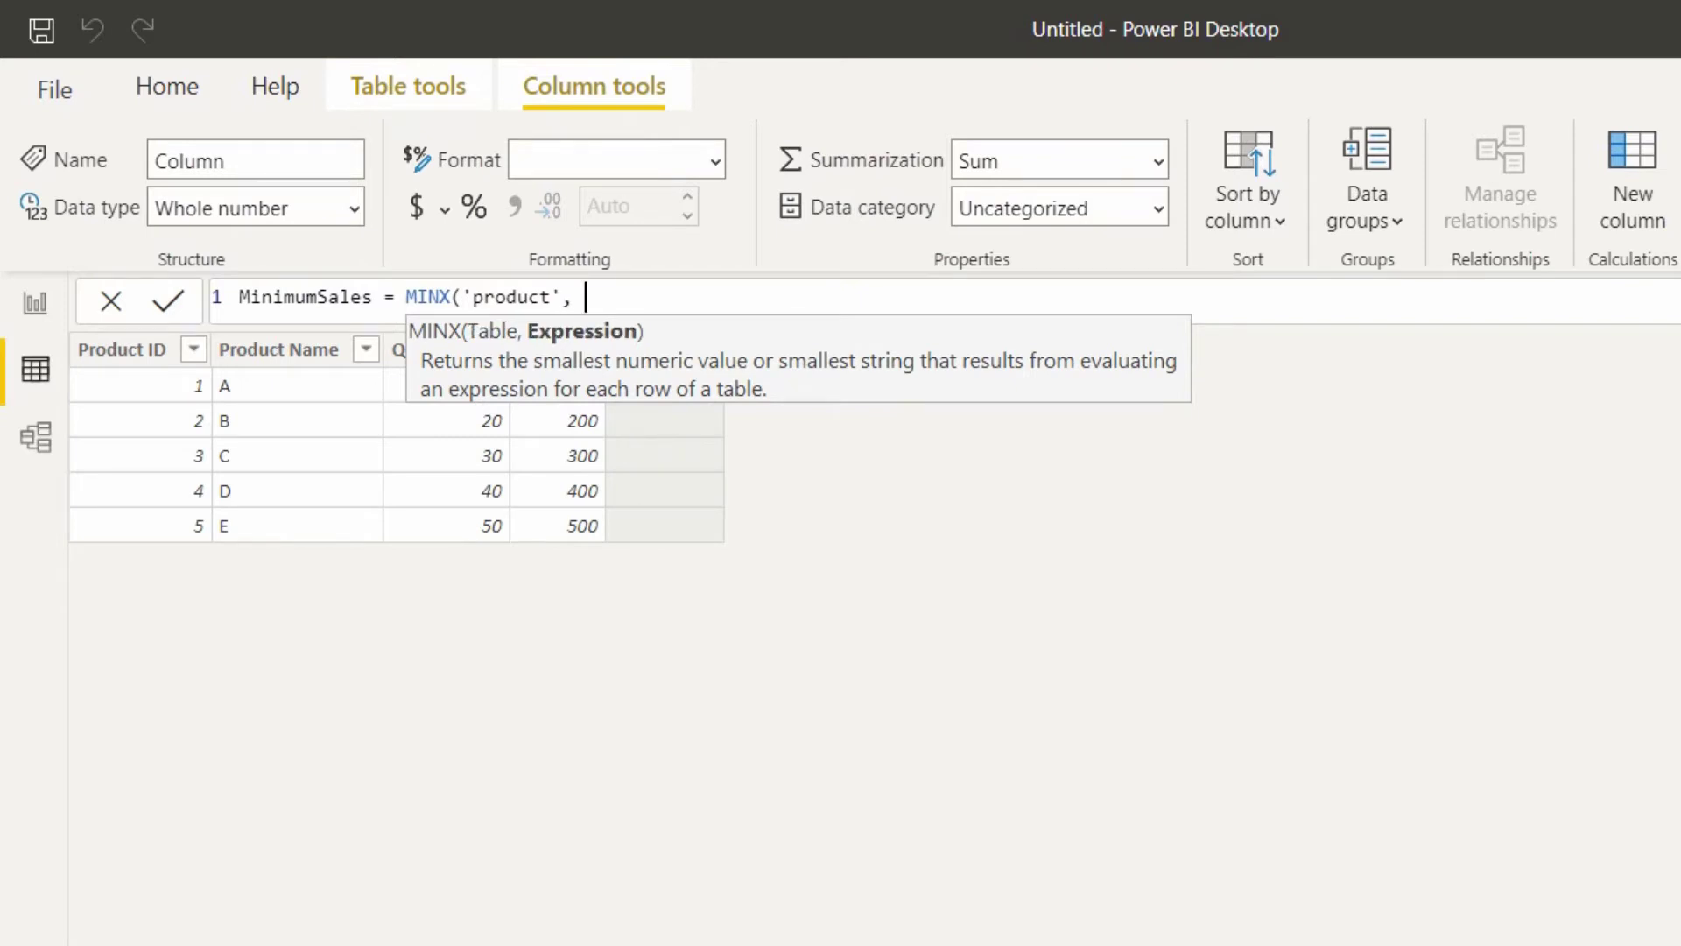
Step: Complete the MINX formula with the expression 'product'[Quantity]*'product'[Price], close the parenthesis and commit the column
type("qu")
key("Up")
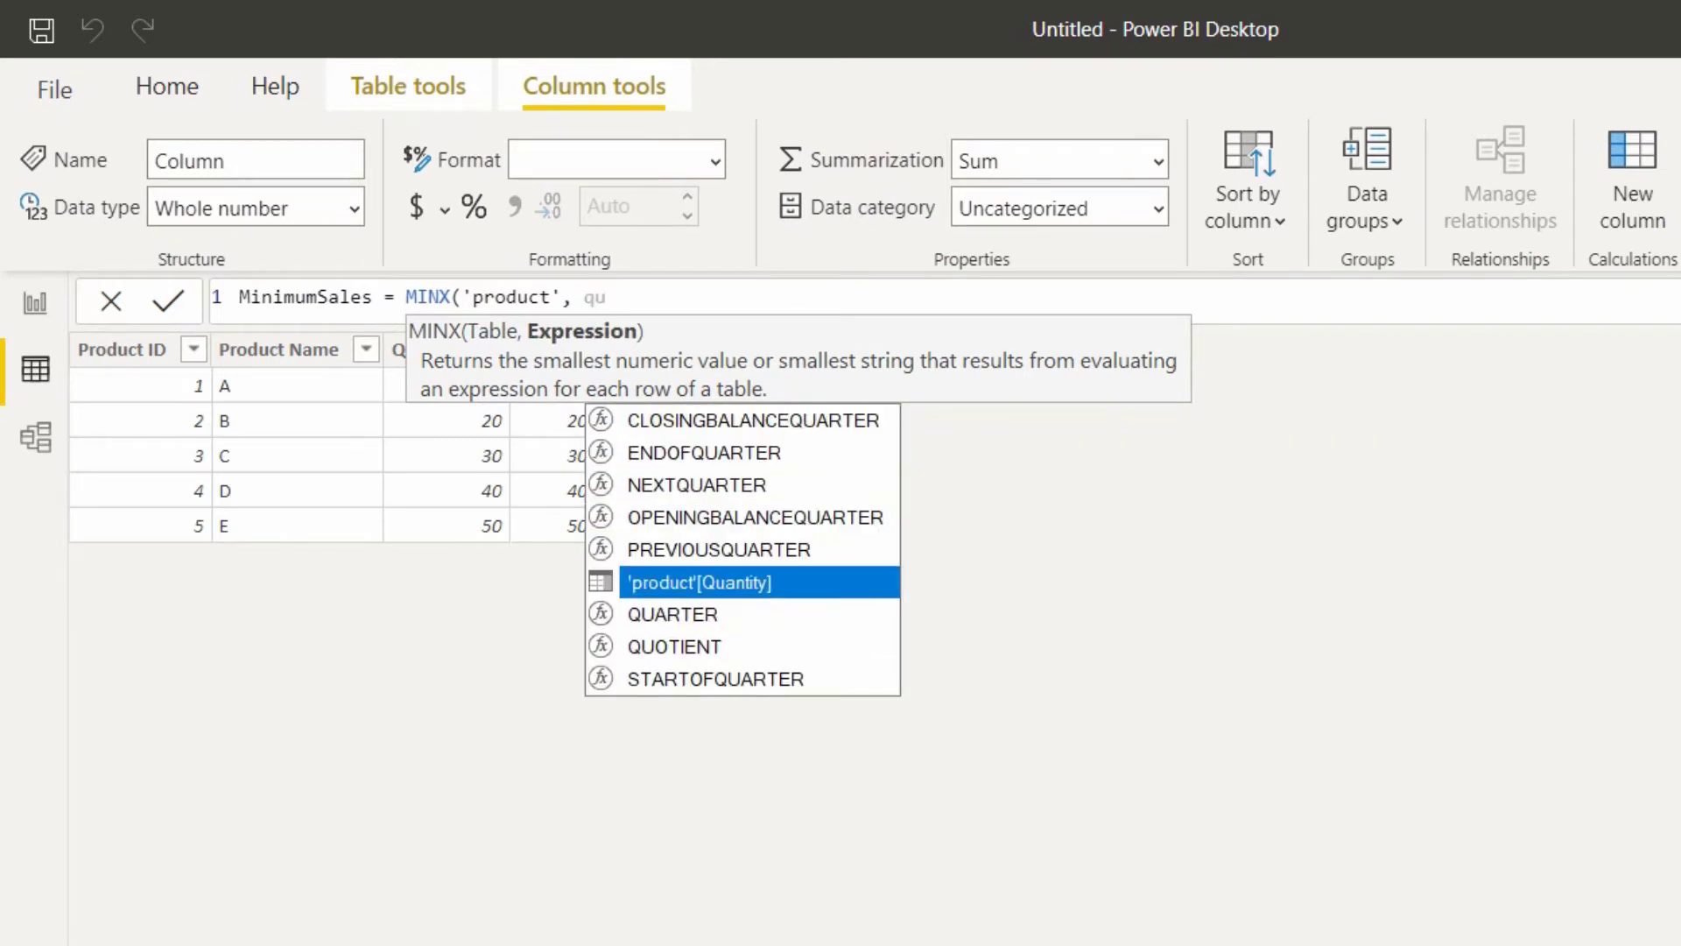
key("Tab")
type("*")
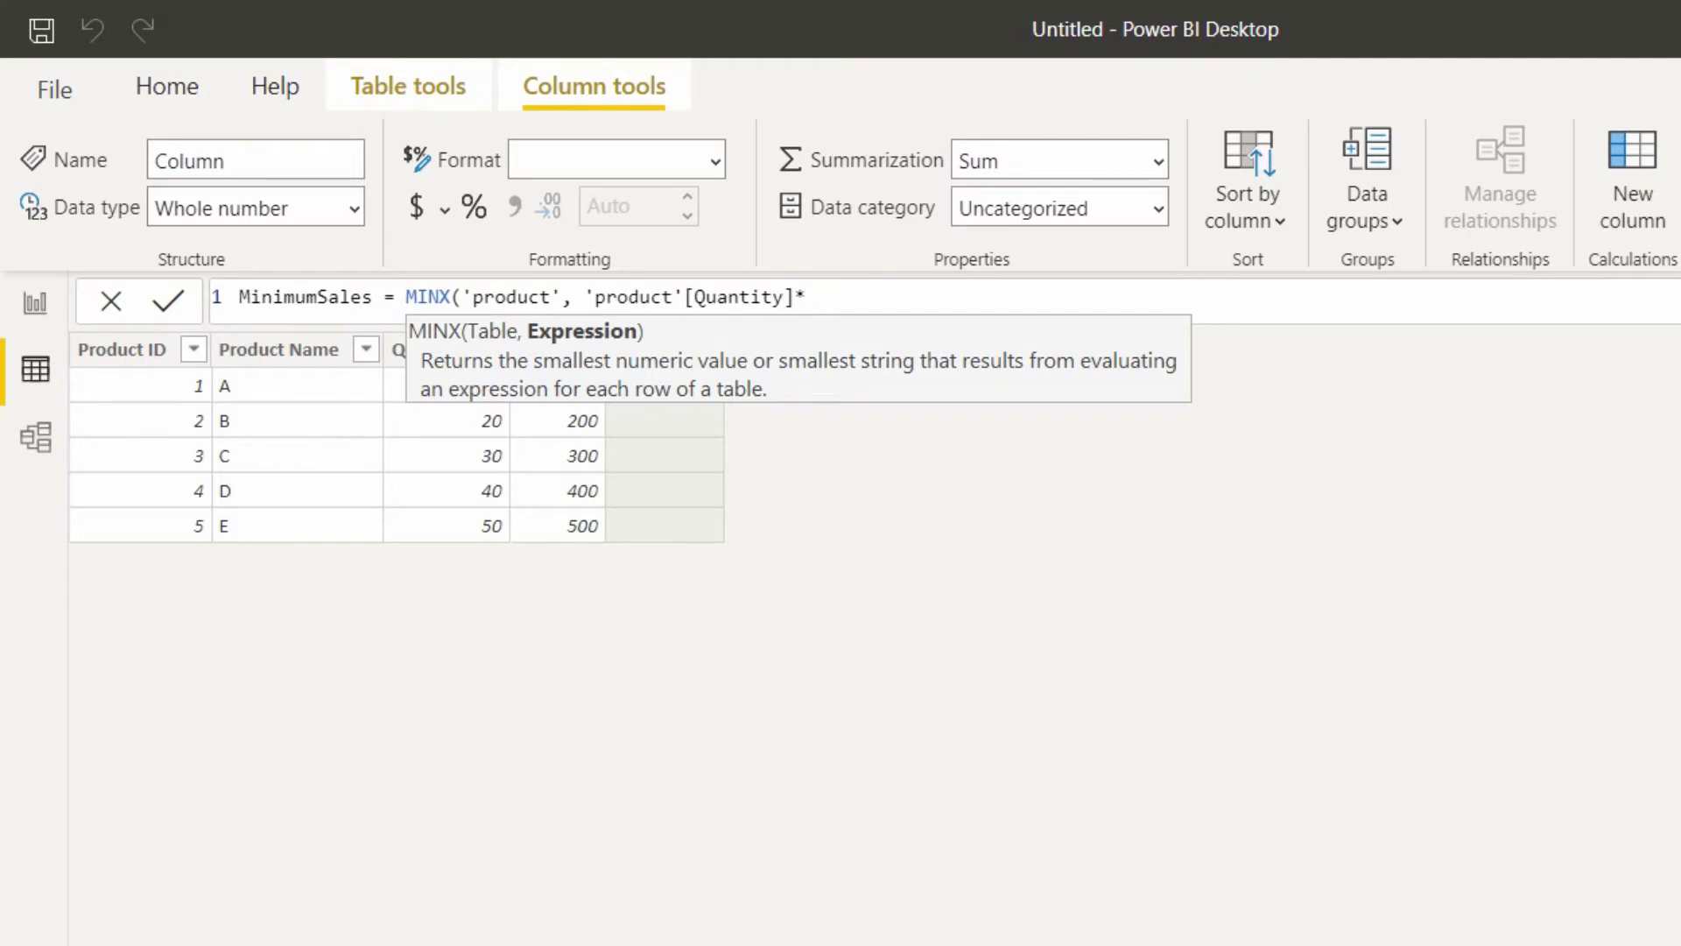
type("price")
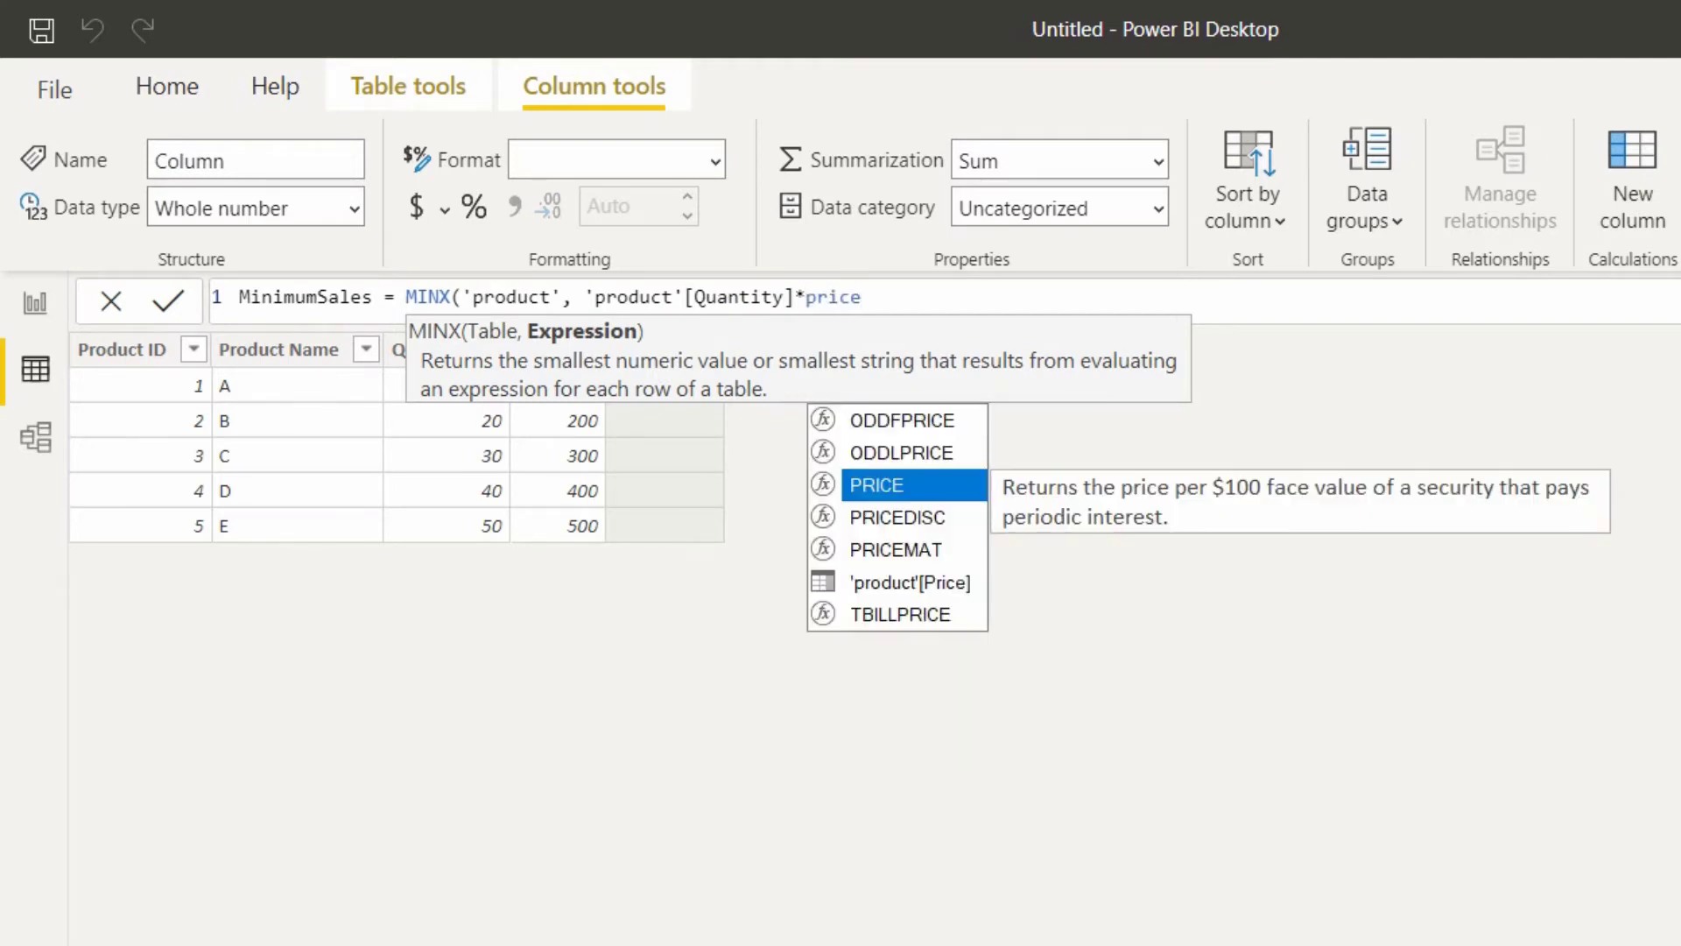
key("Down")
key("Down")
key("Down")
key("Tab")
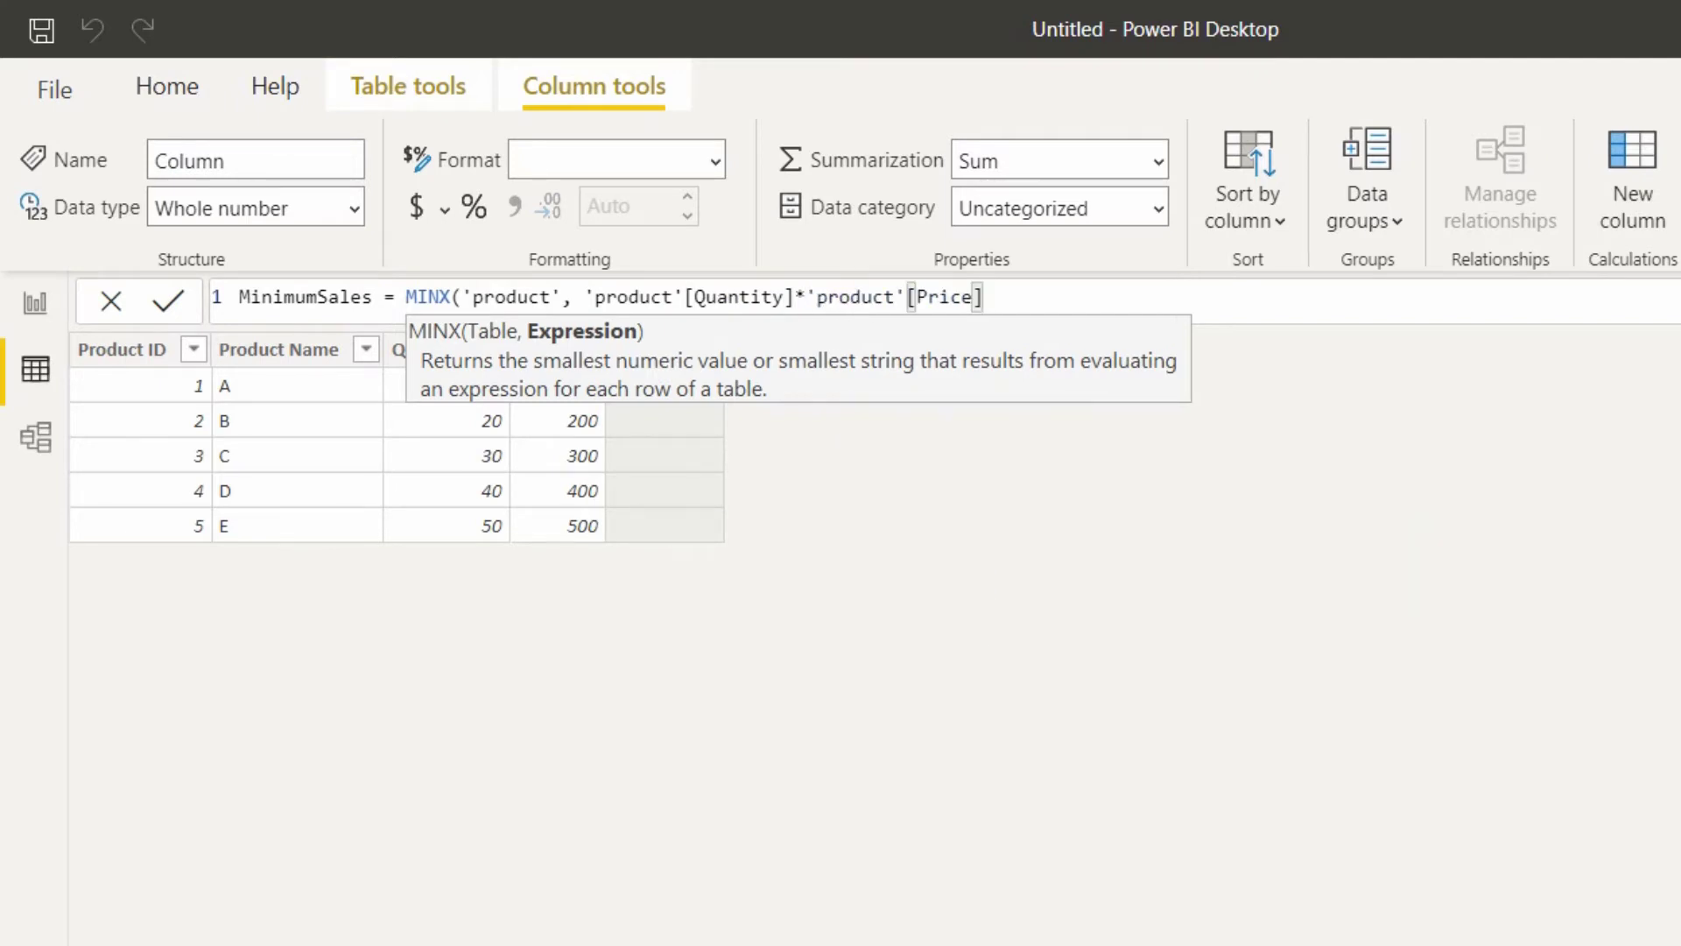
type(")")
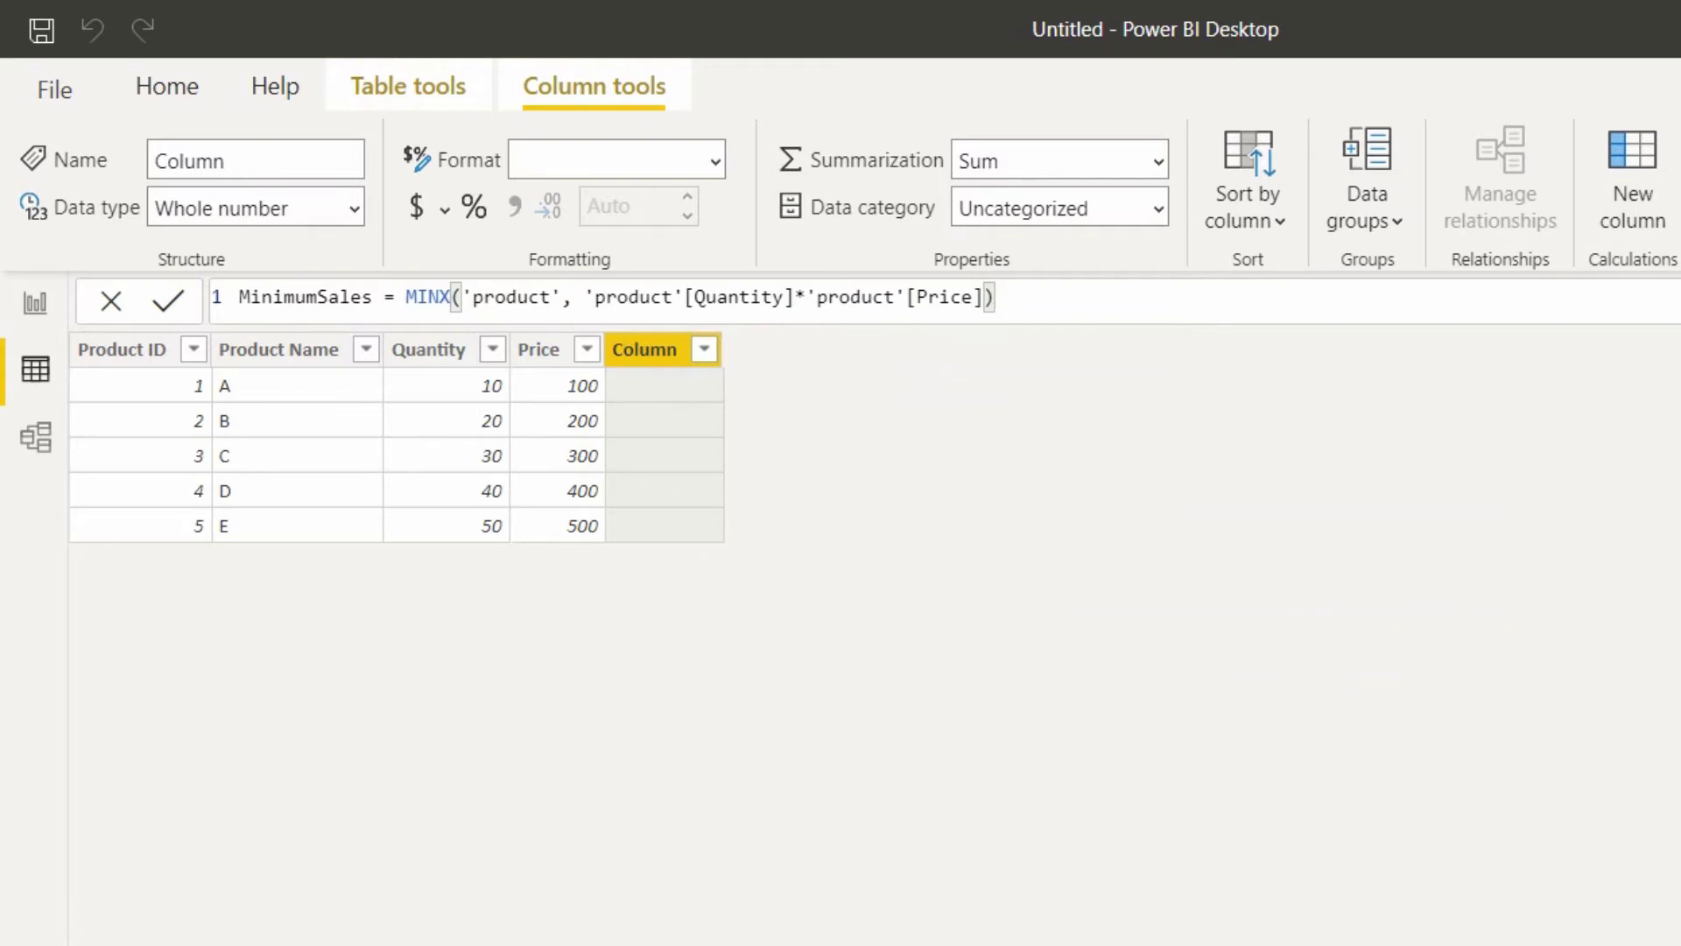
key("Return")
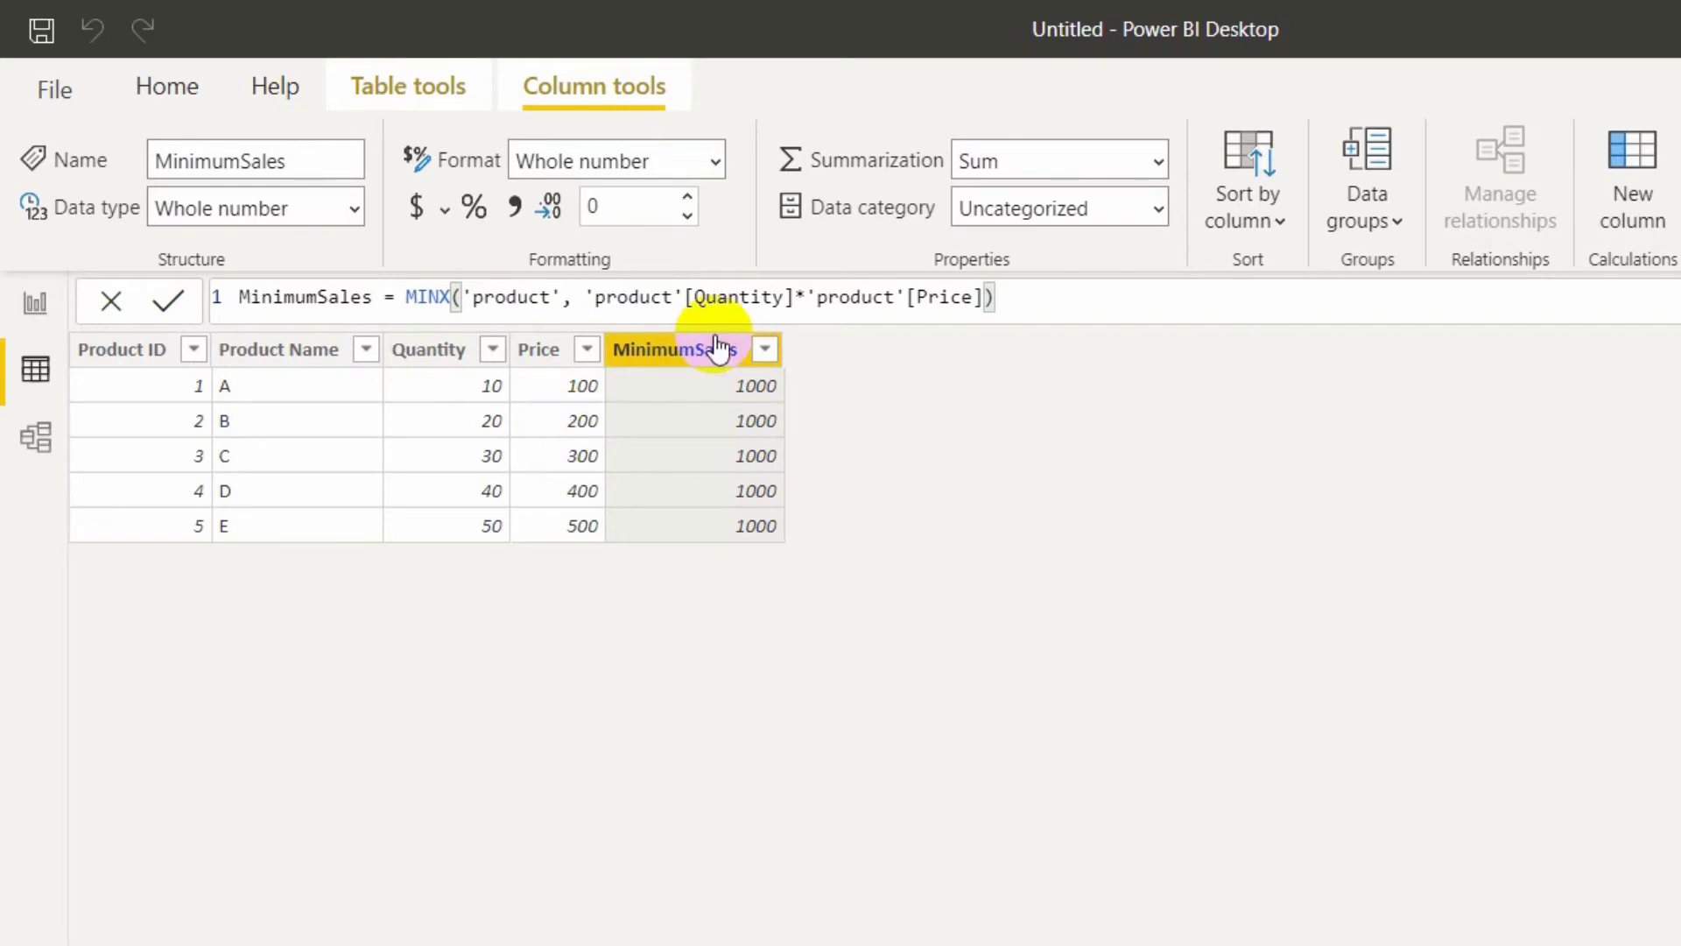
Step: Return to the report view, then switch to Chrome to review the MINX examples in the Microsoft article
left_click(35, 303)
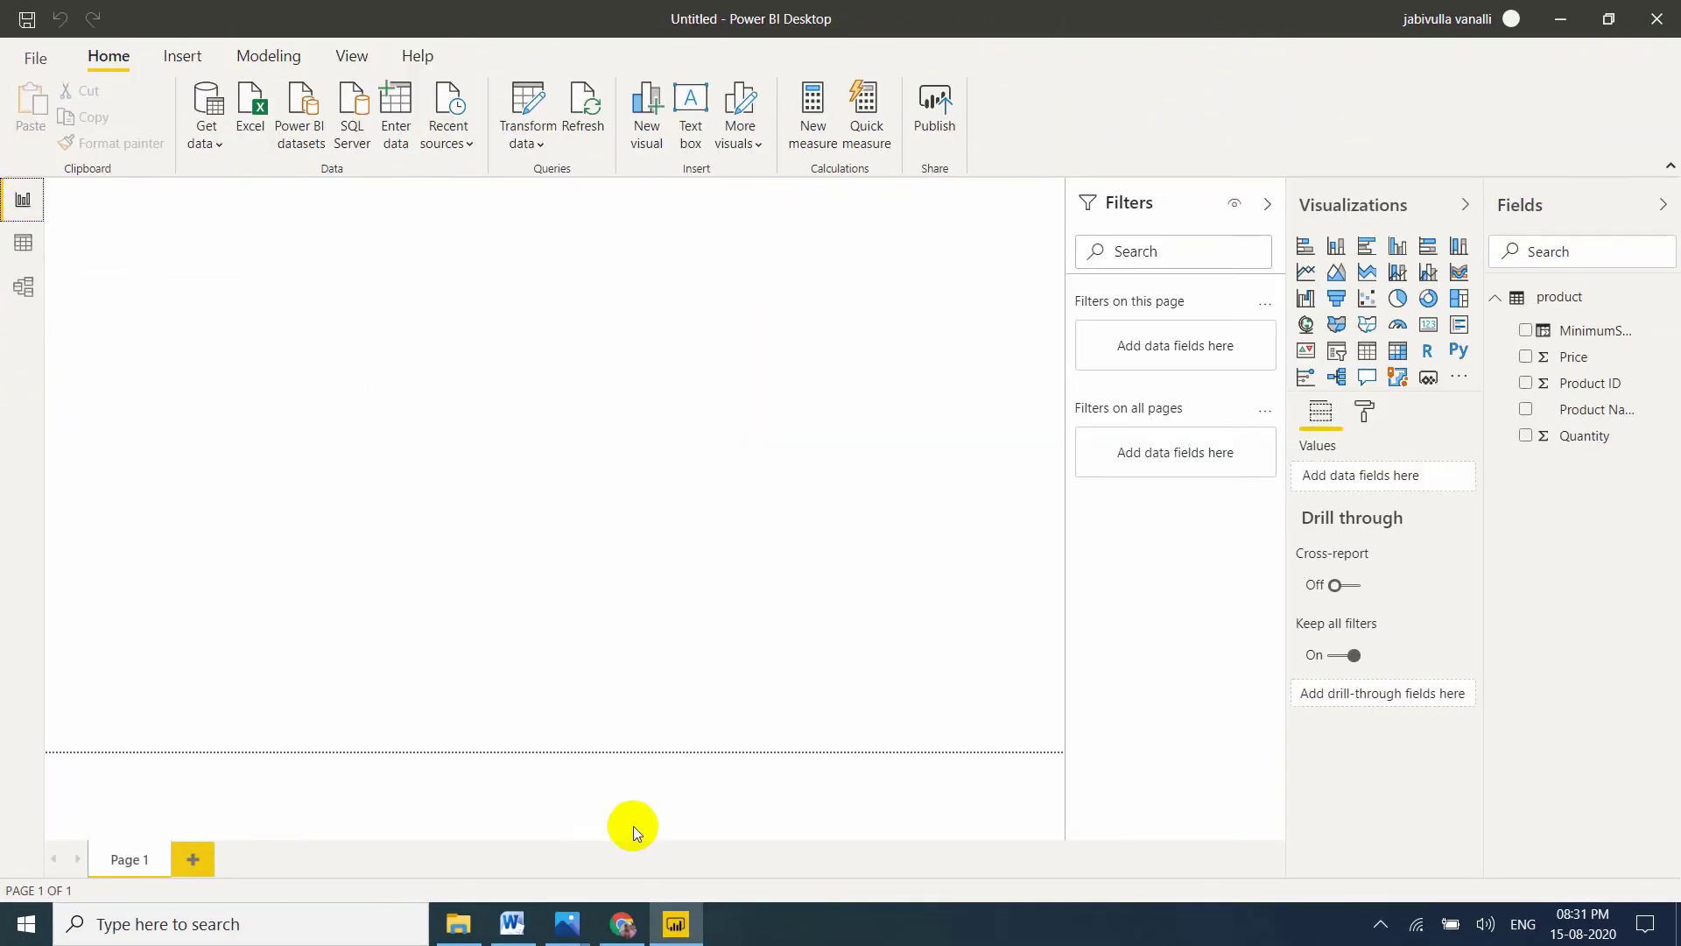
left_click(619, 928)
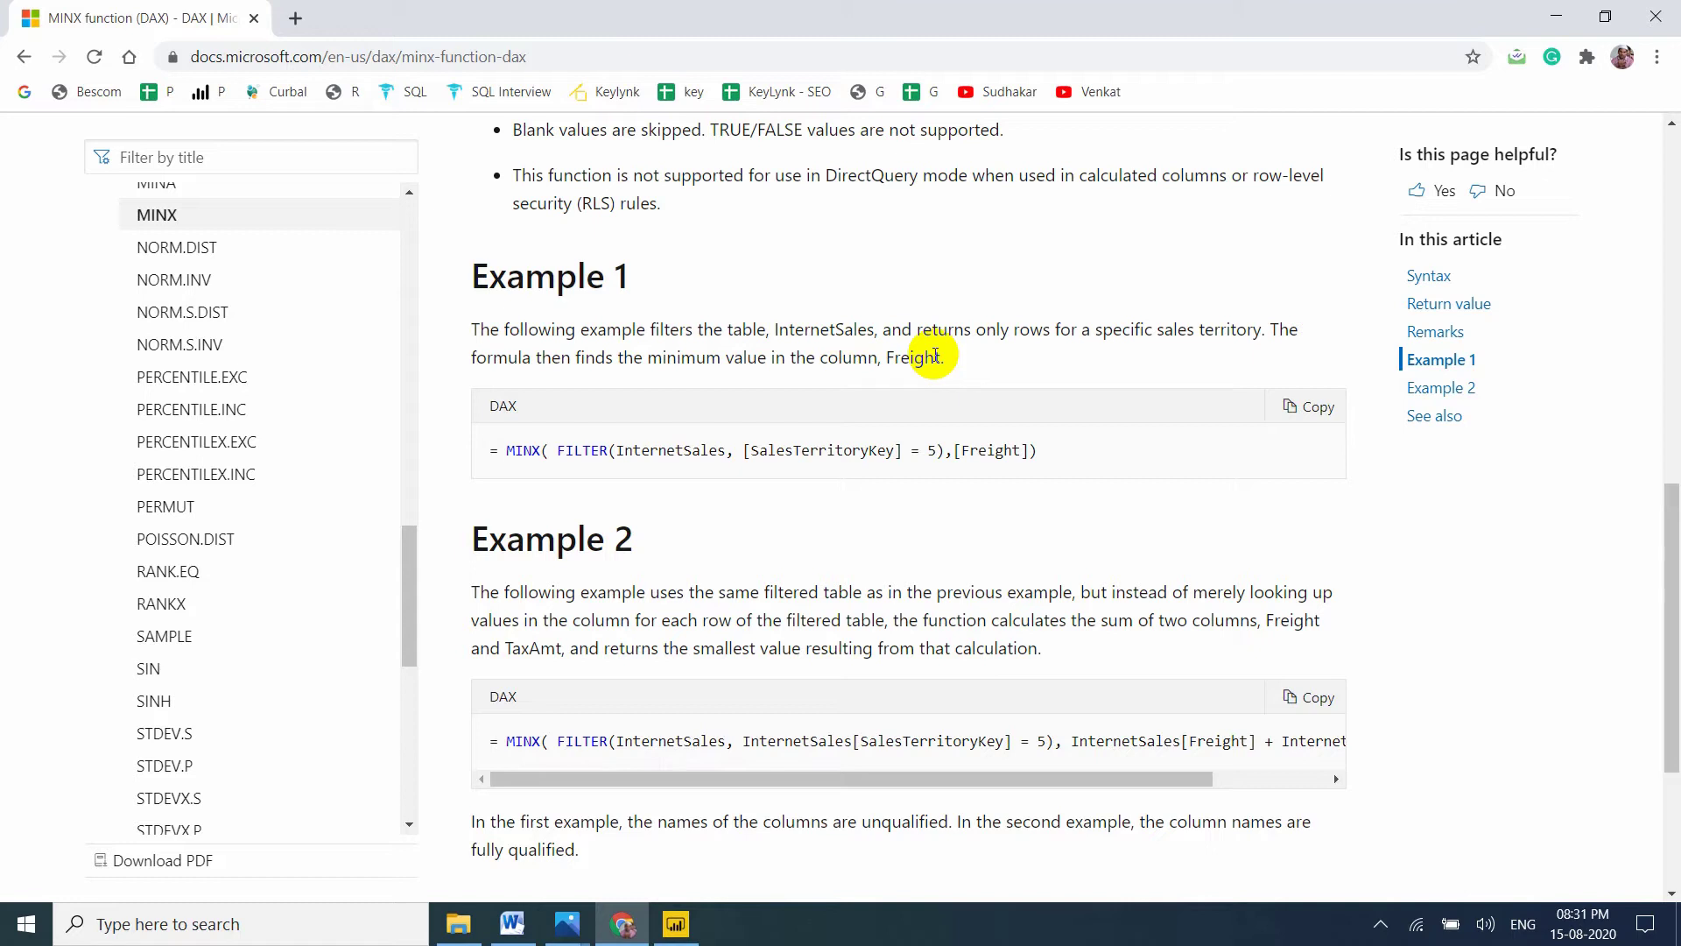
Step: Finish reviewing the MINX examples, switch to Power BI Desktop and connect to the pinned SQL Server in the recent sources
left_click_drag(1673, 511, 1675, 552)
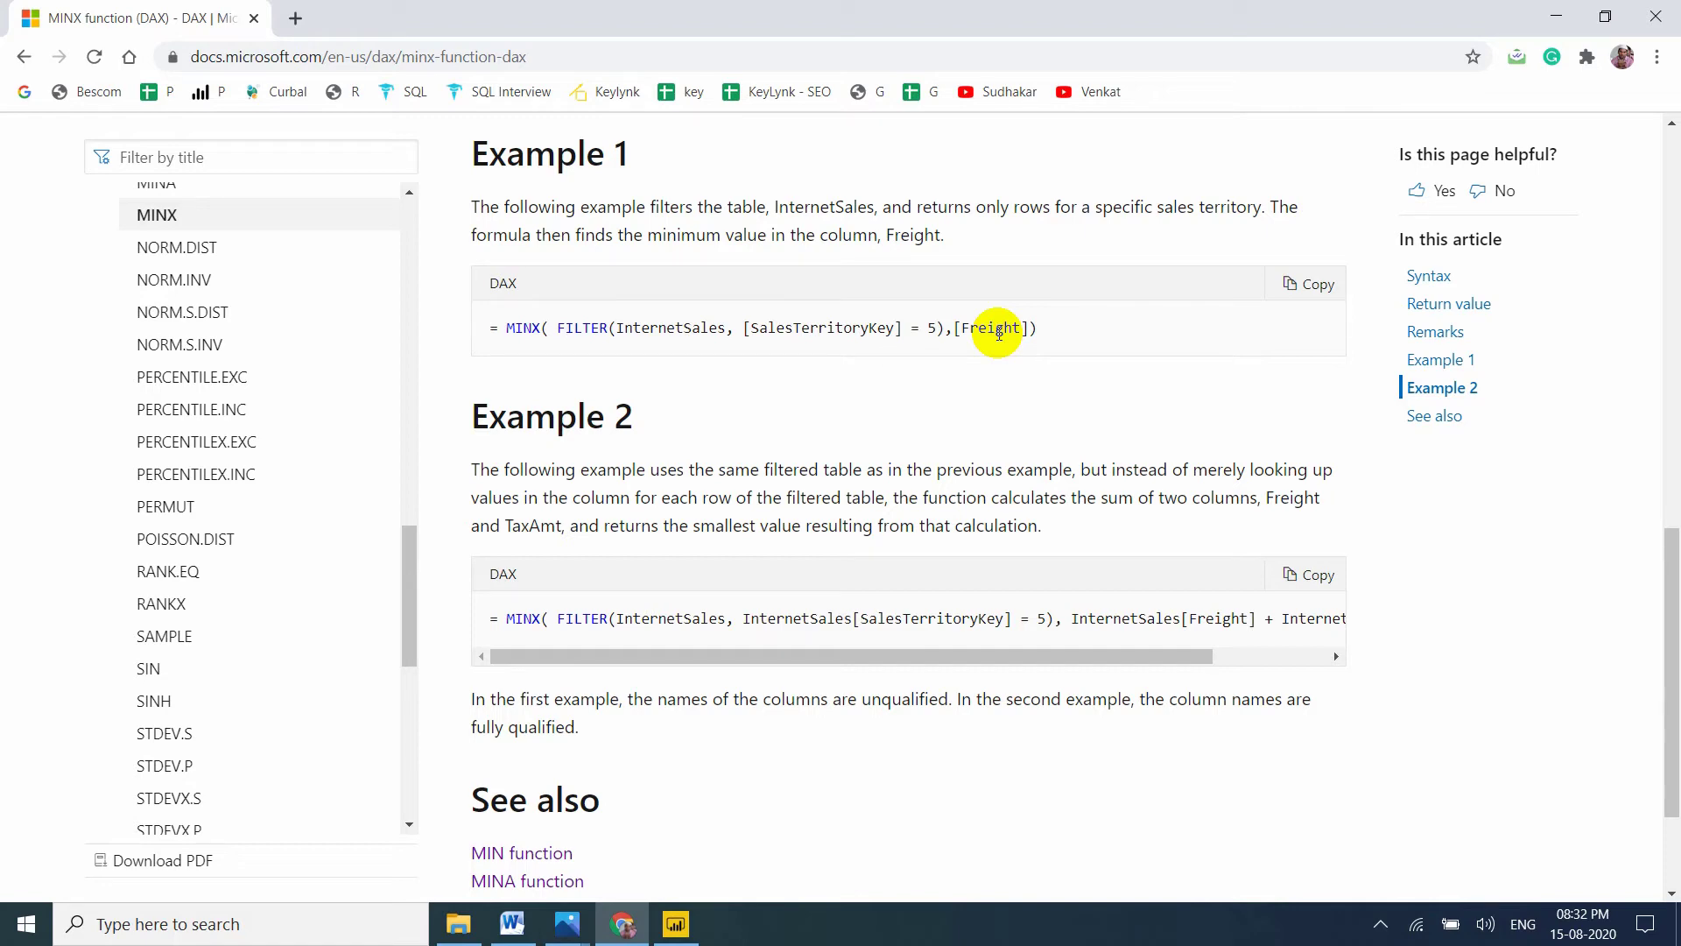
left_click(676, 924)
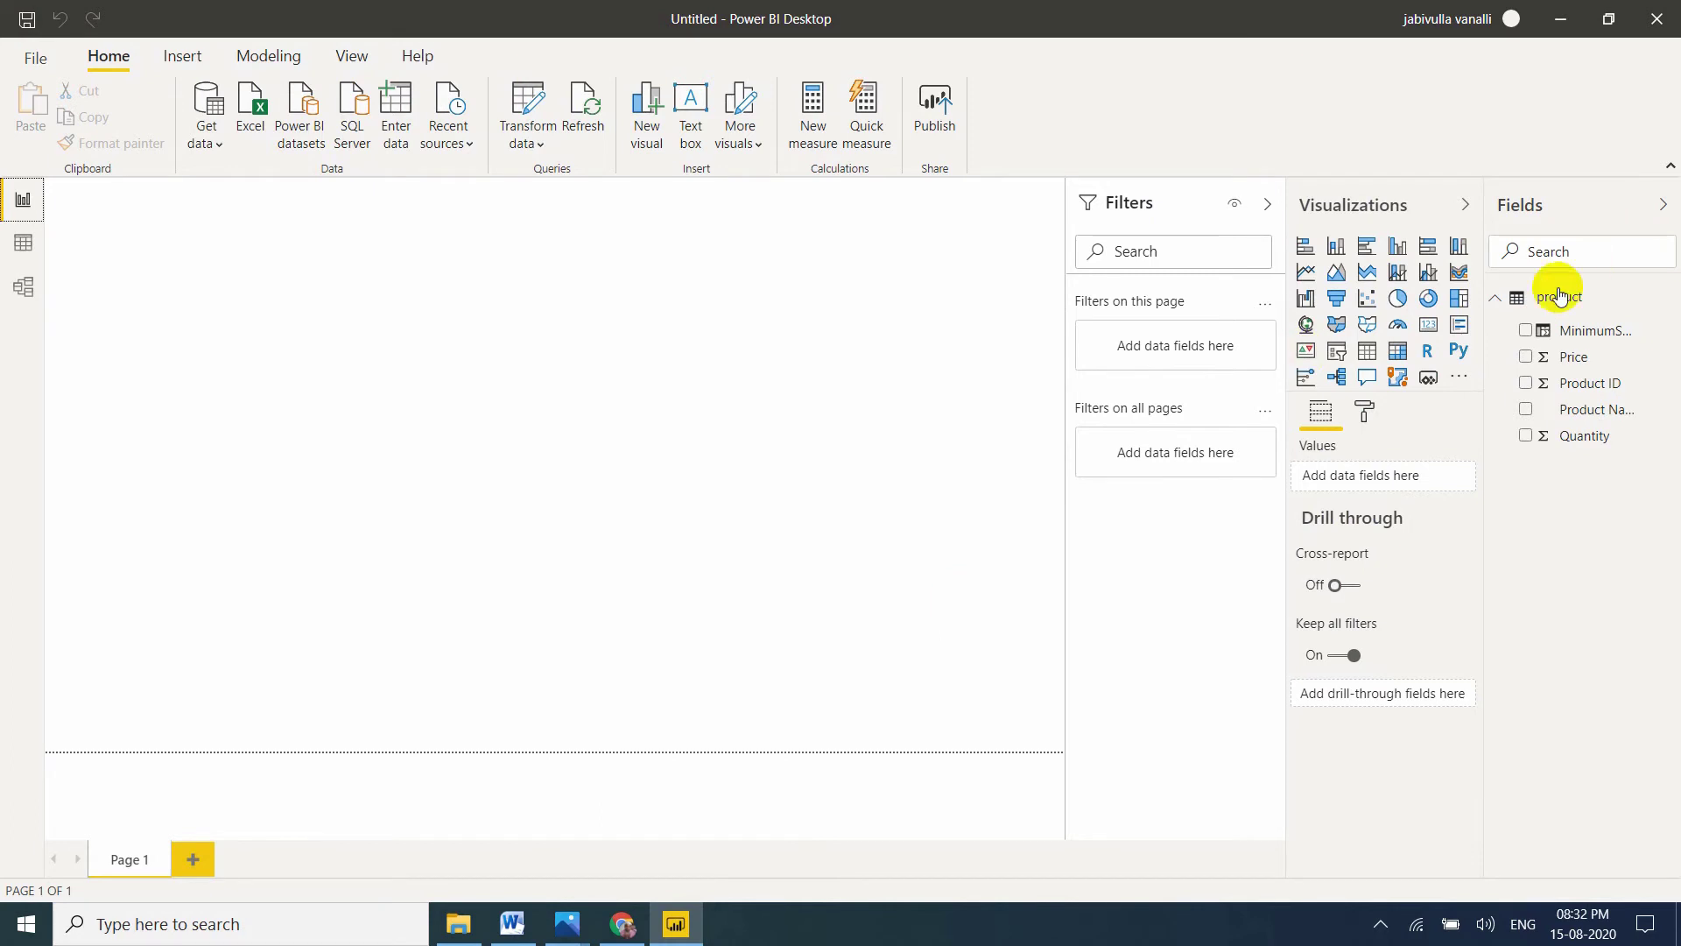
left_click(1496, 302)
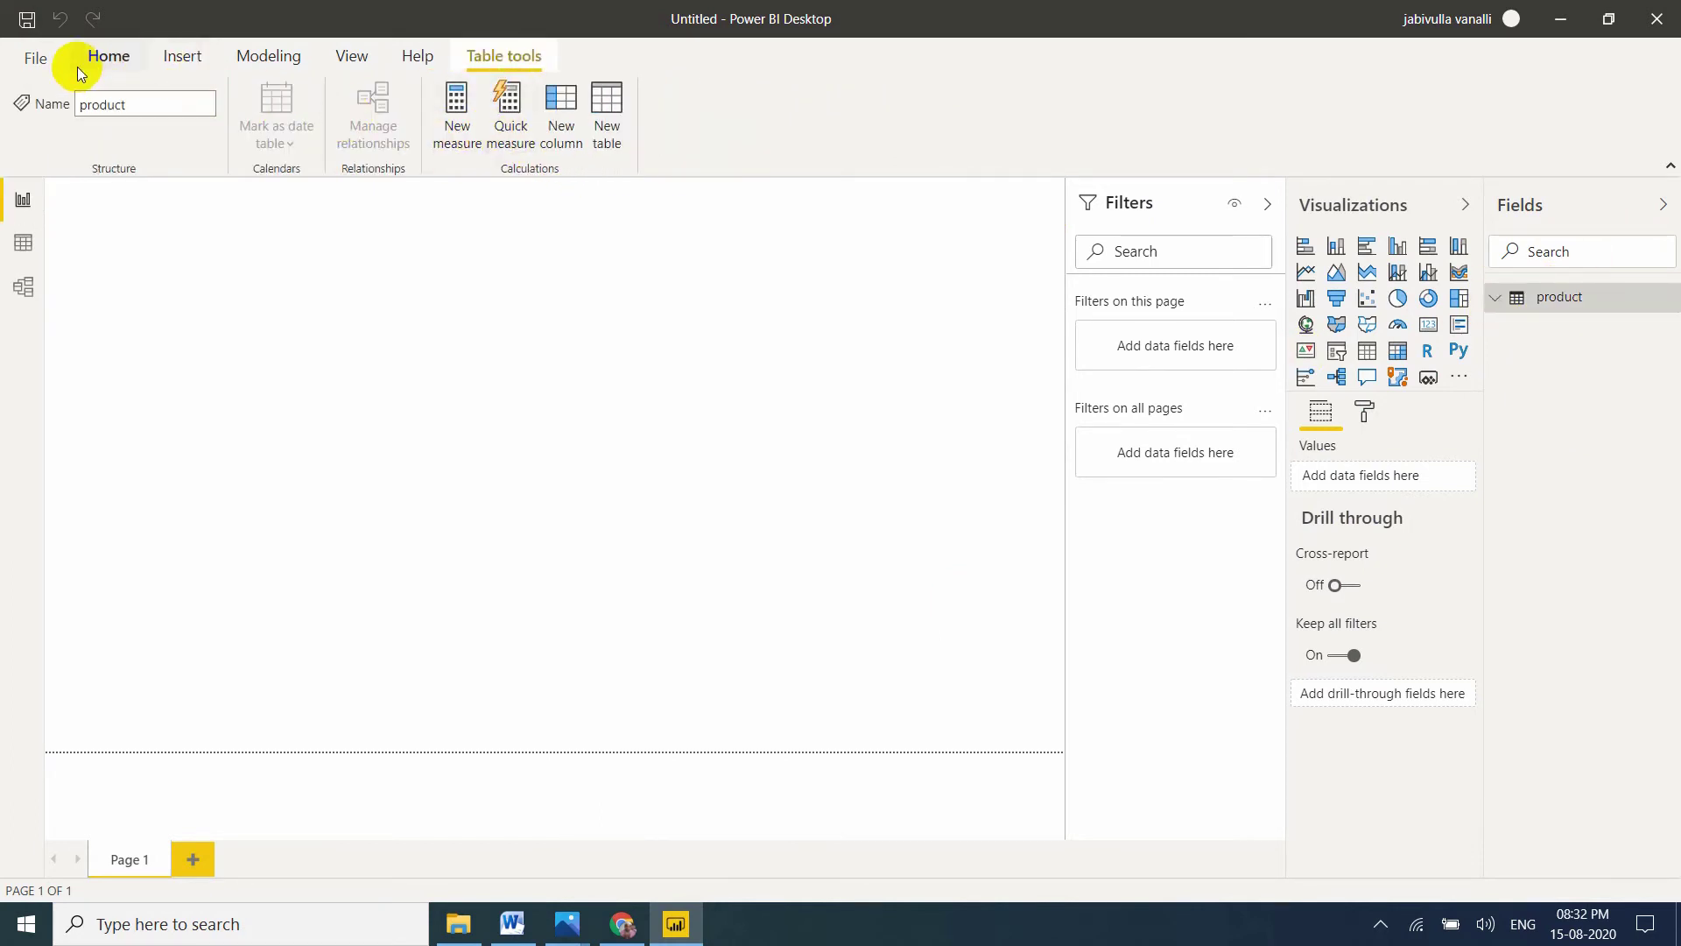
left_click(120, 67)
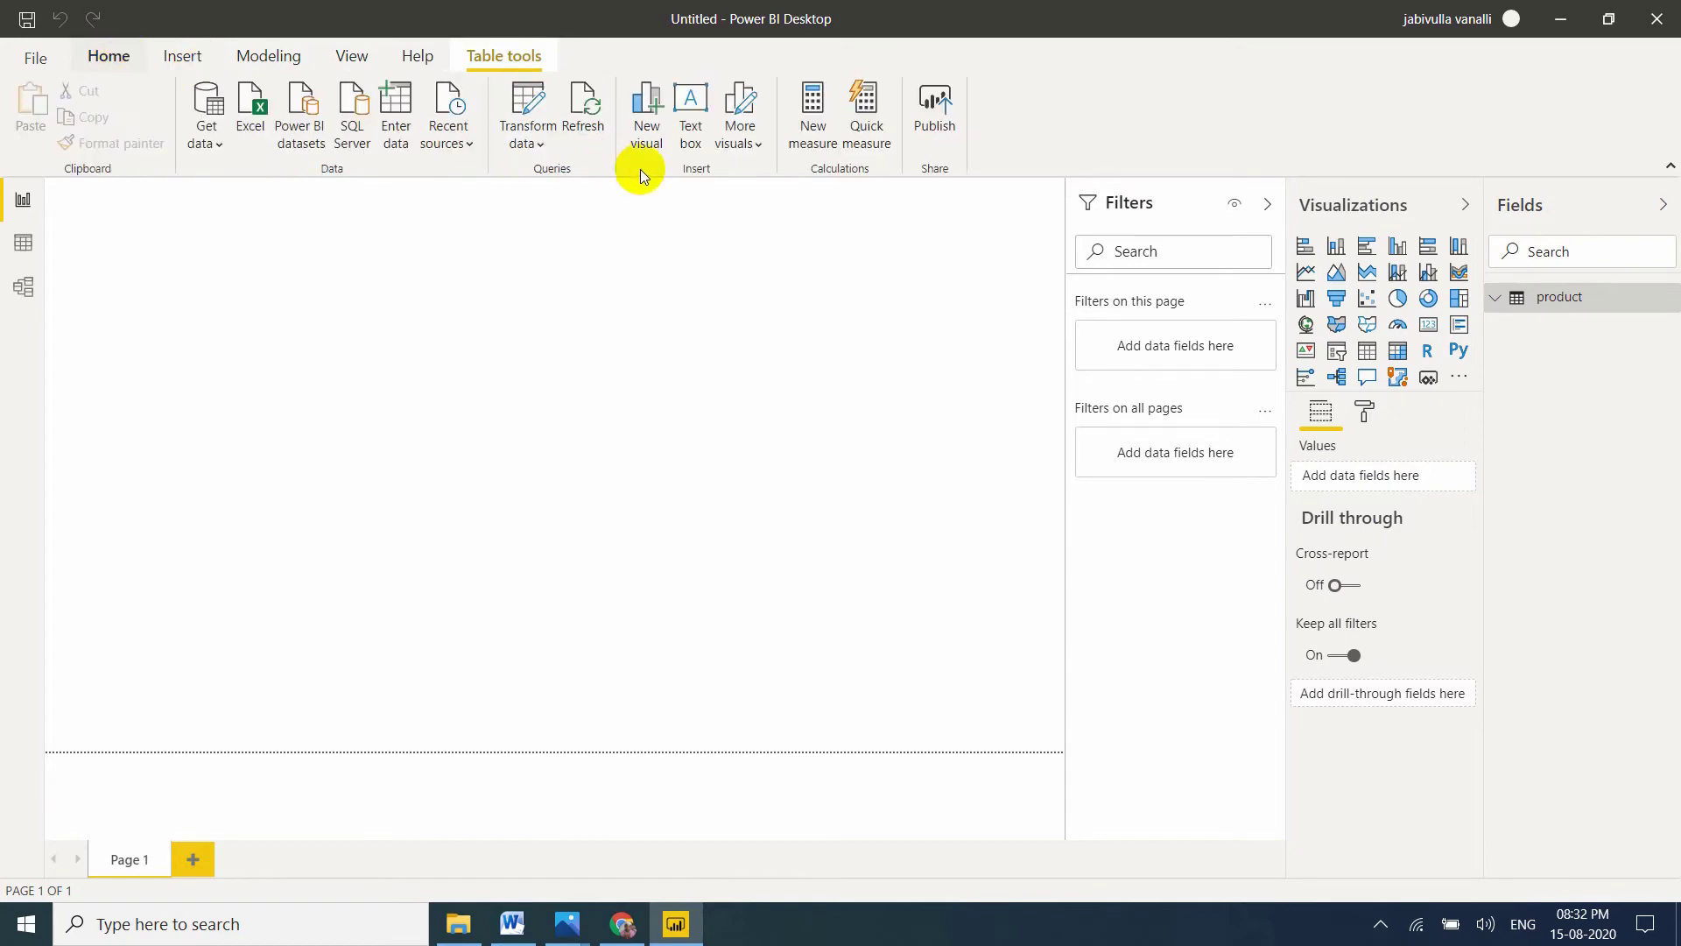
left_click(447, 137)
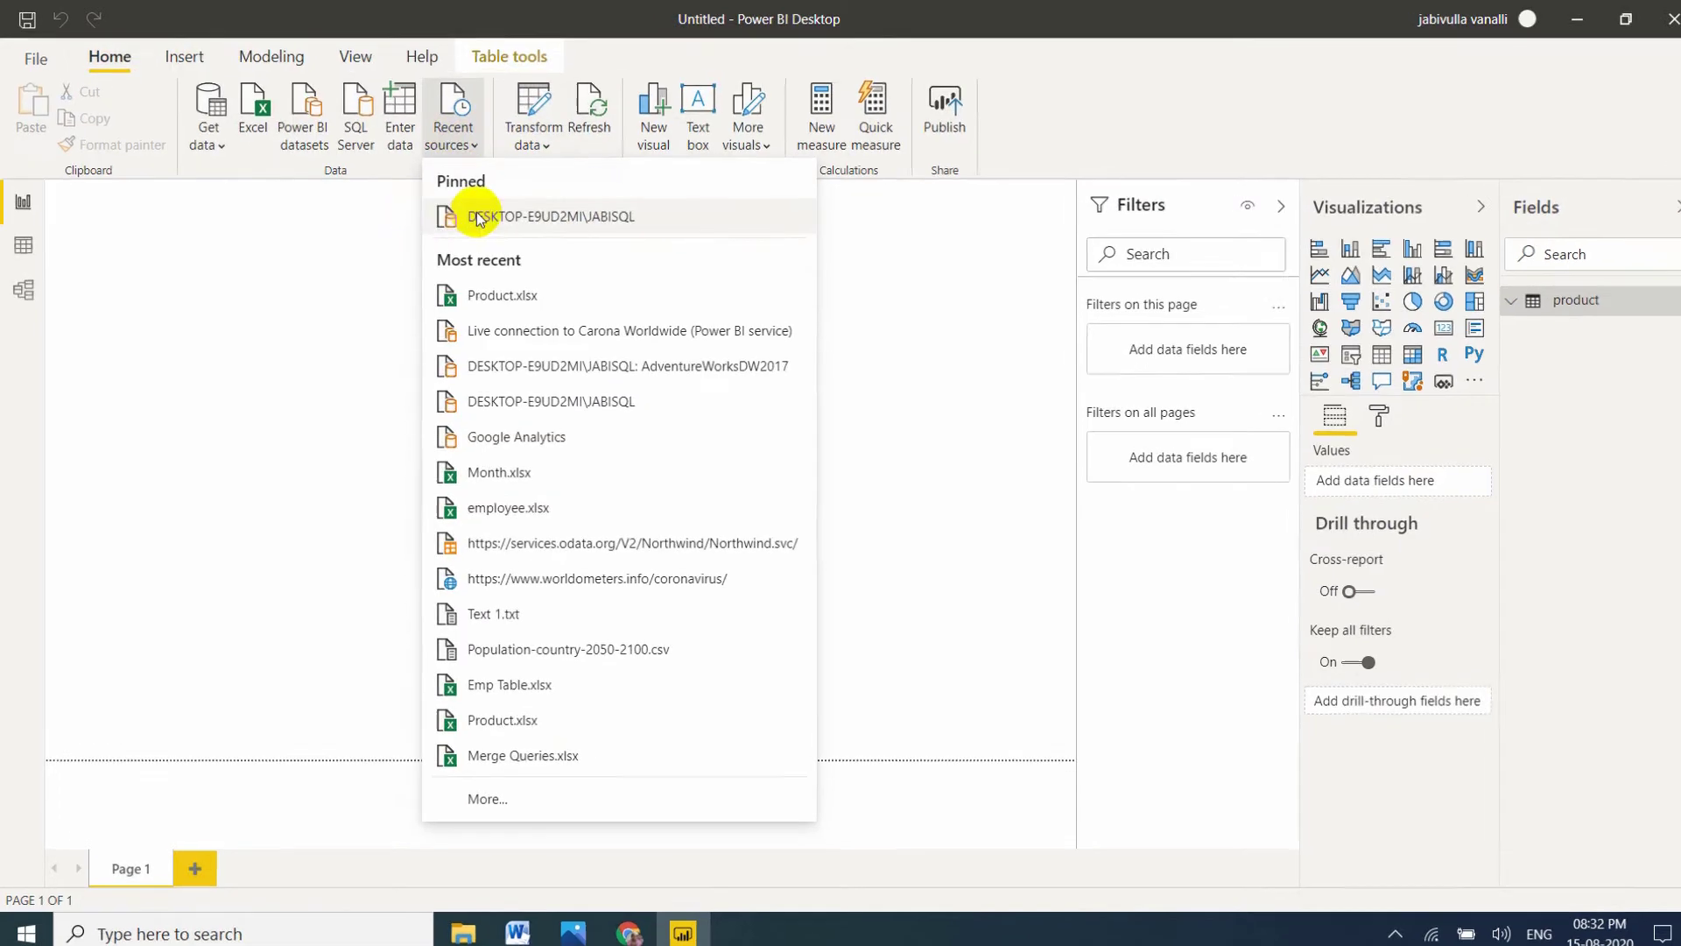
left_click(558, 212)
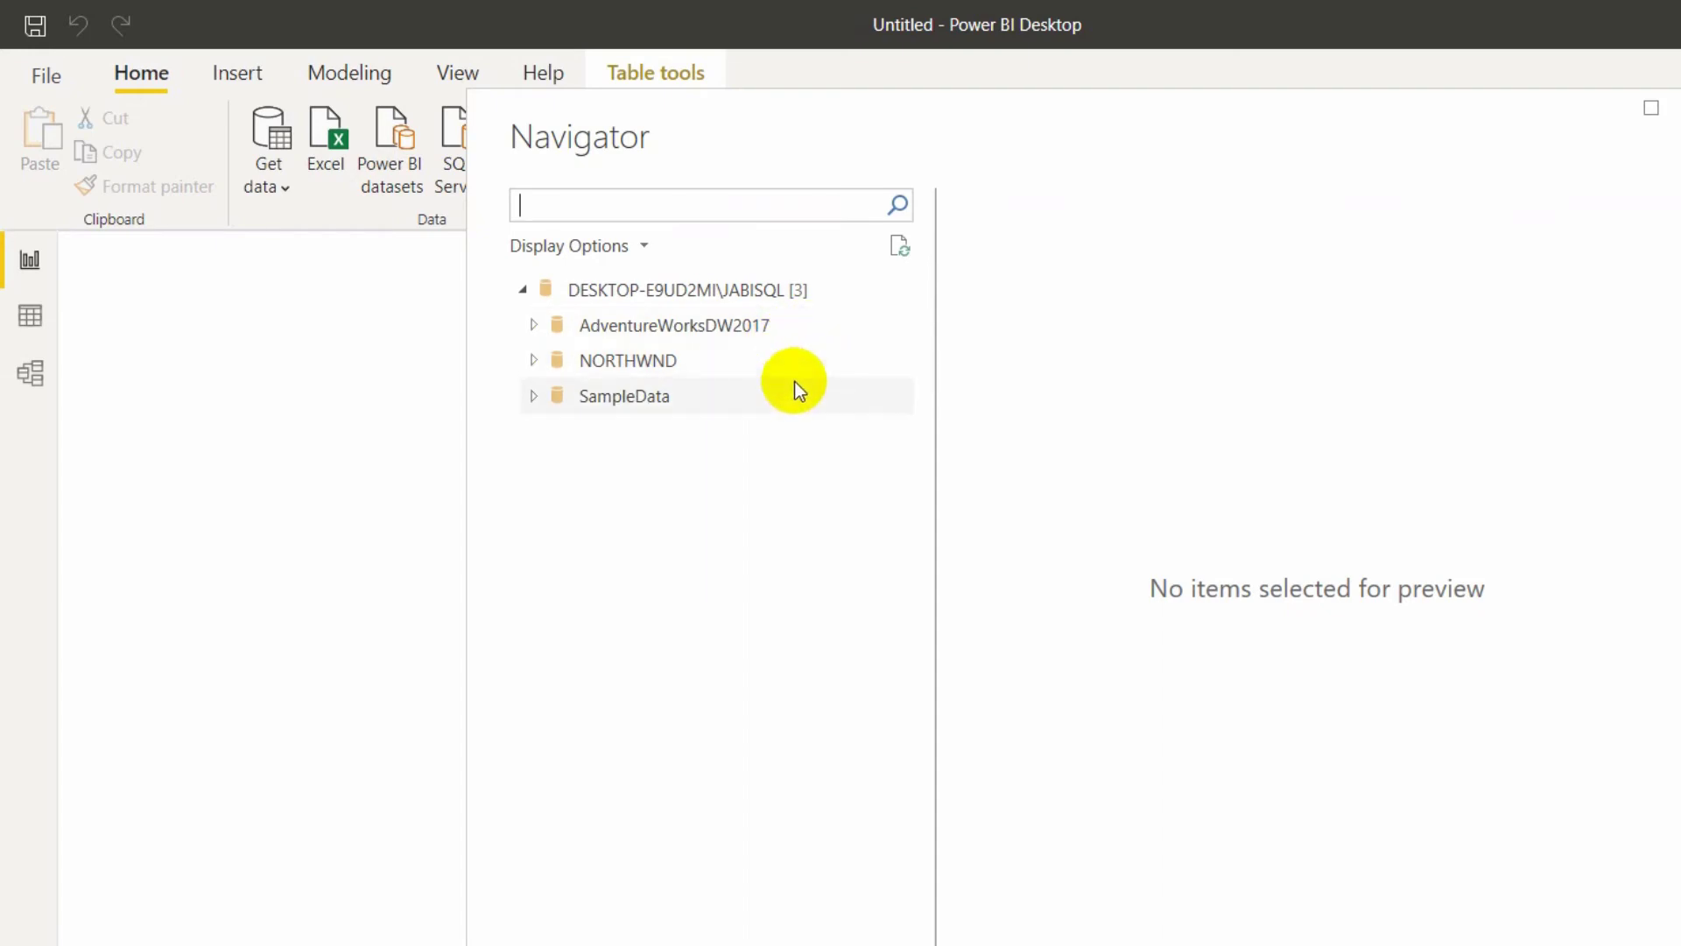
Step: Load the FactInternetSales table from the AdventureWorksDW2017 database using the Import connection mode
left_click(533, 339)
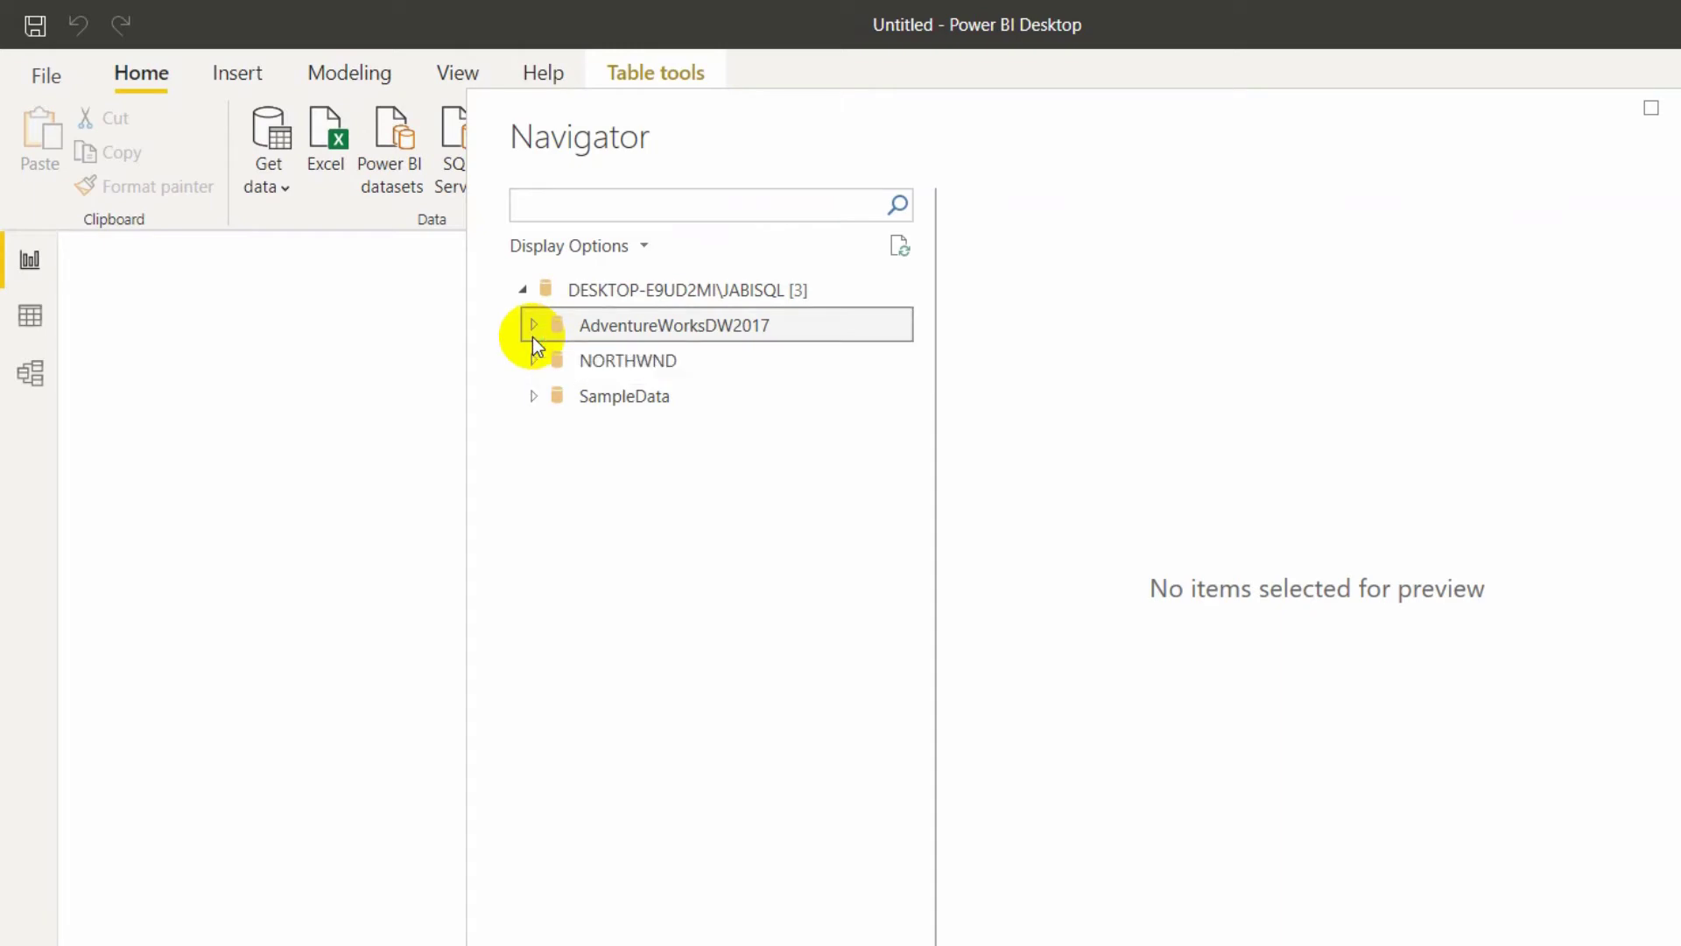
left_click(535, 326)
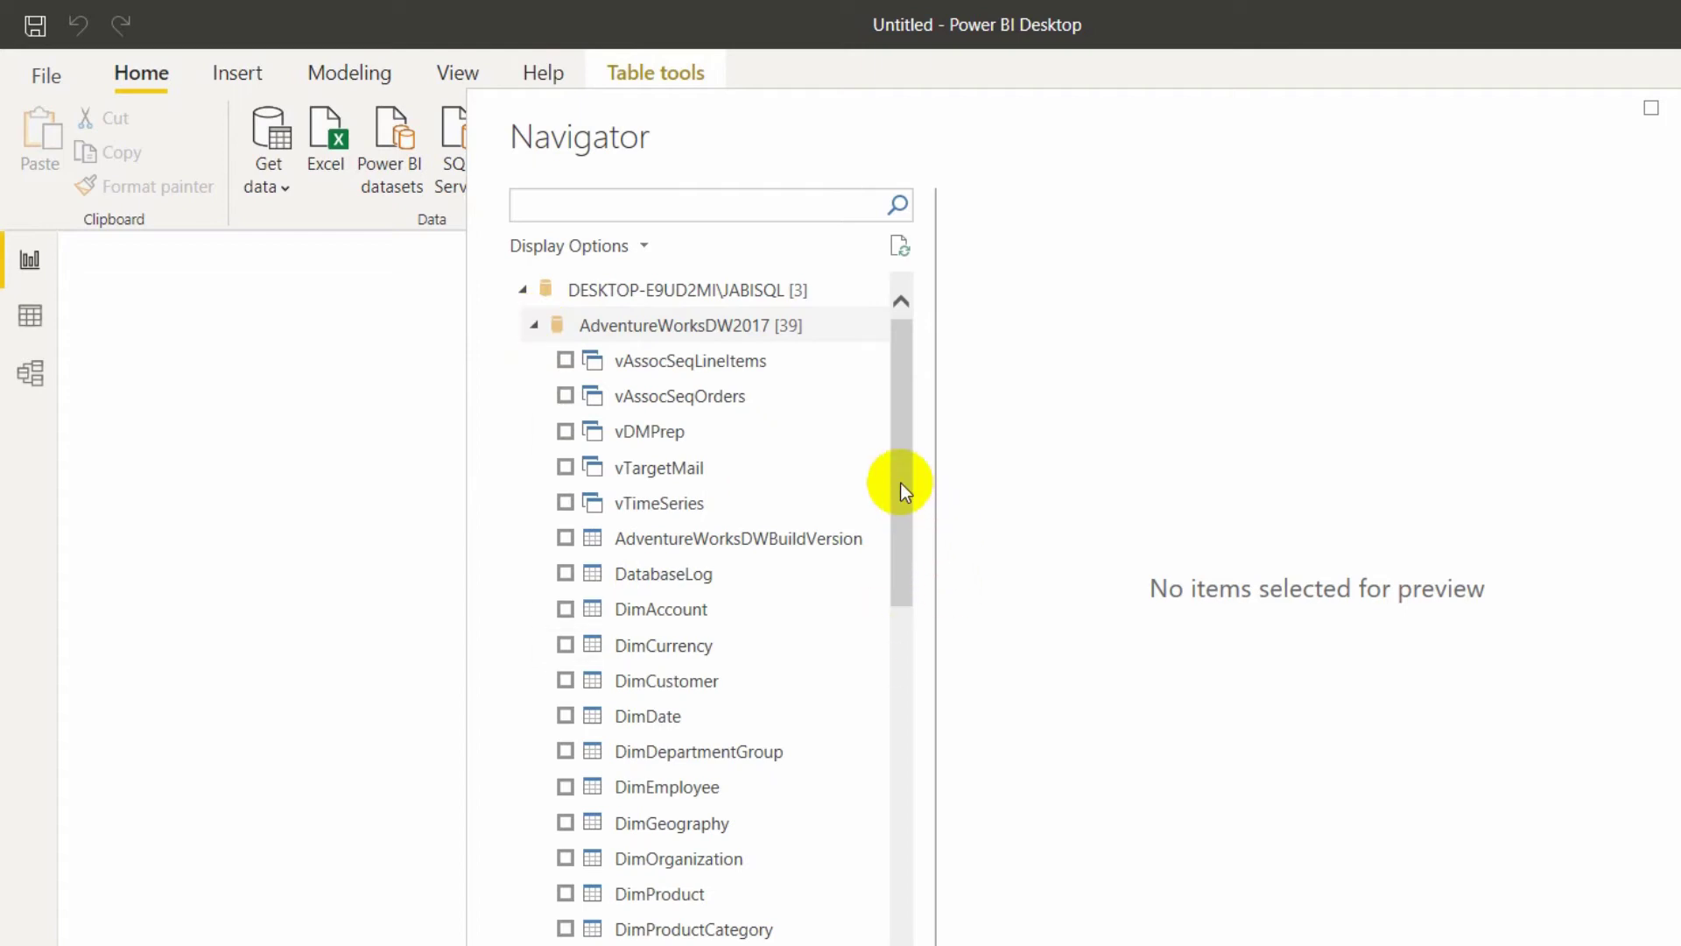
left_click_drag(901, 484, 923, 679)
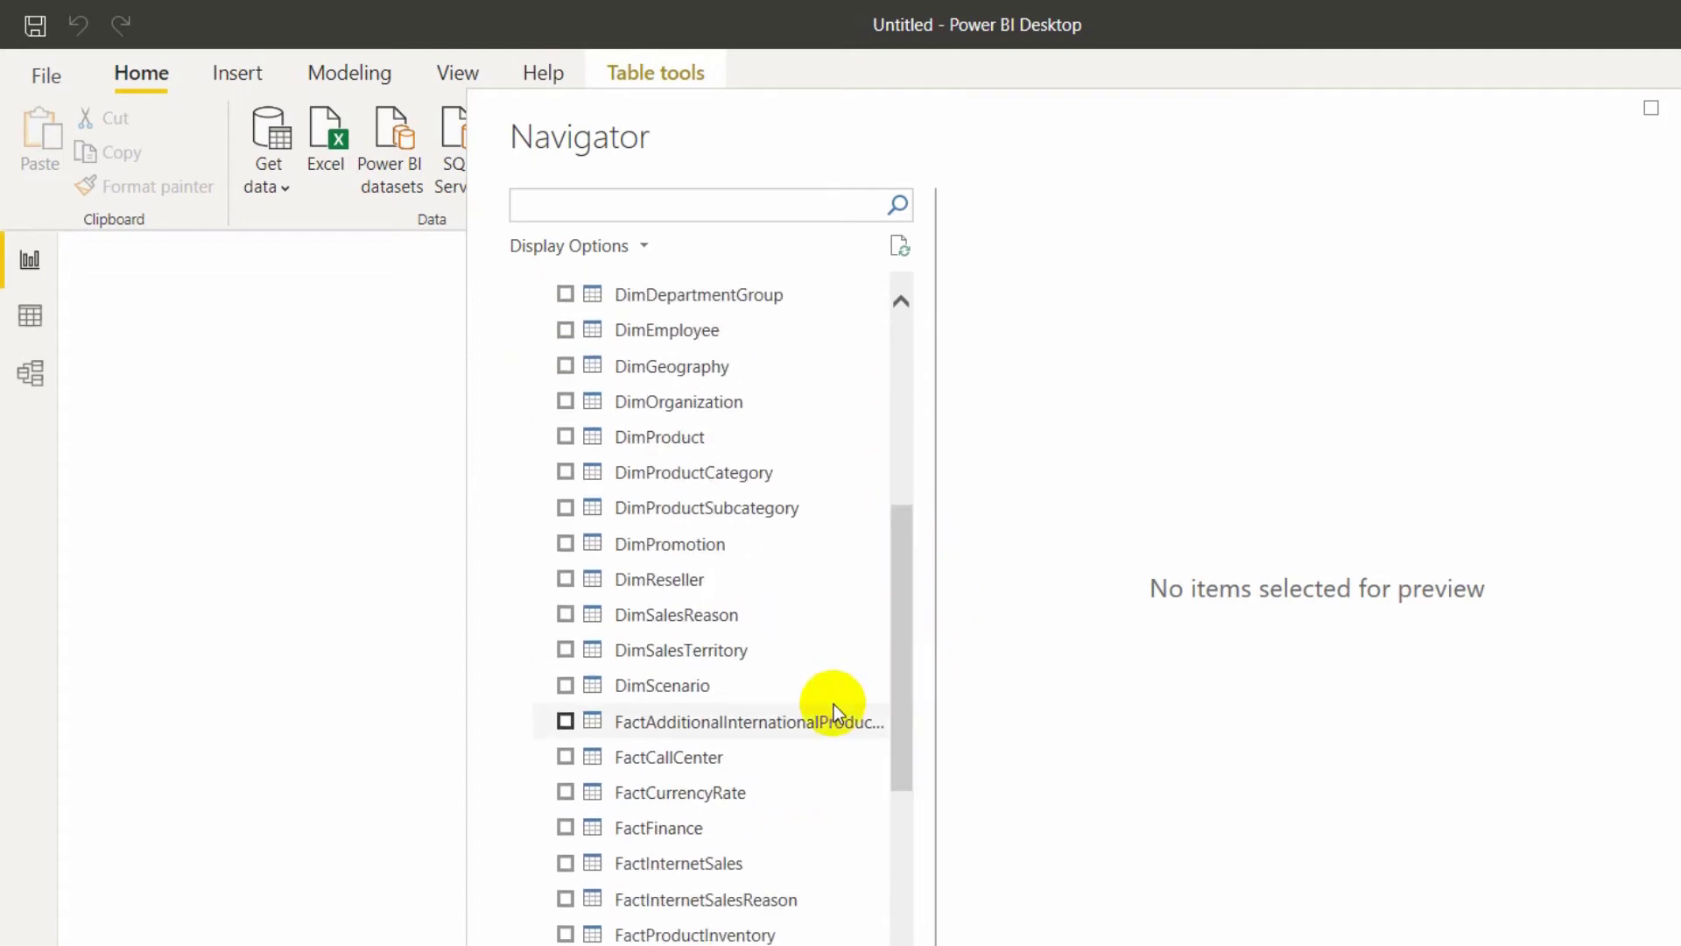
left_click(566, 864)
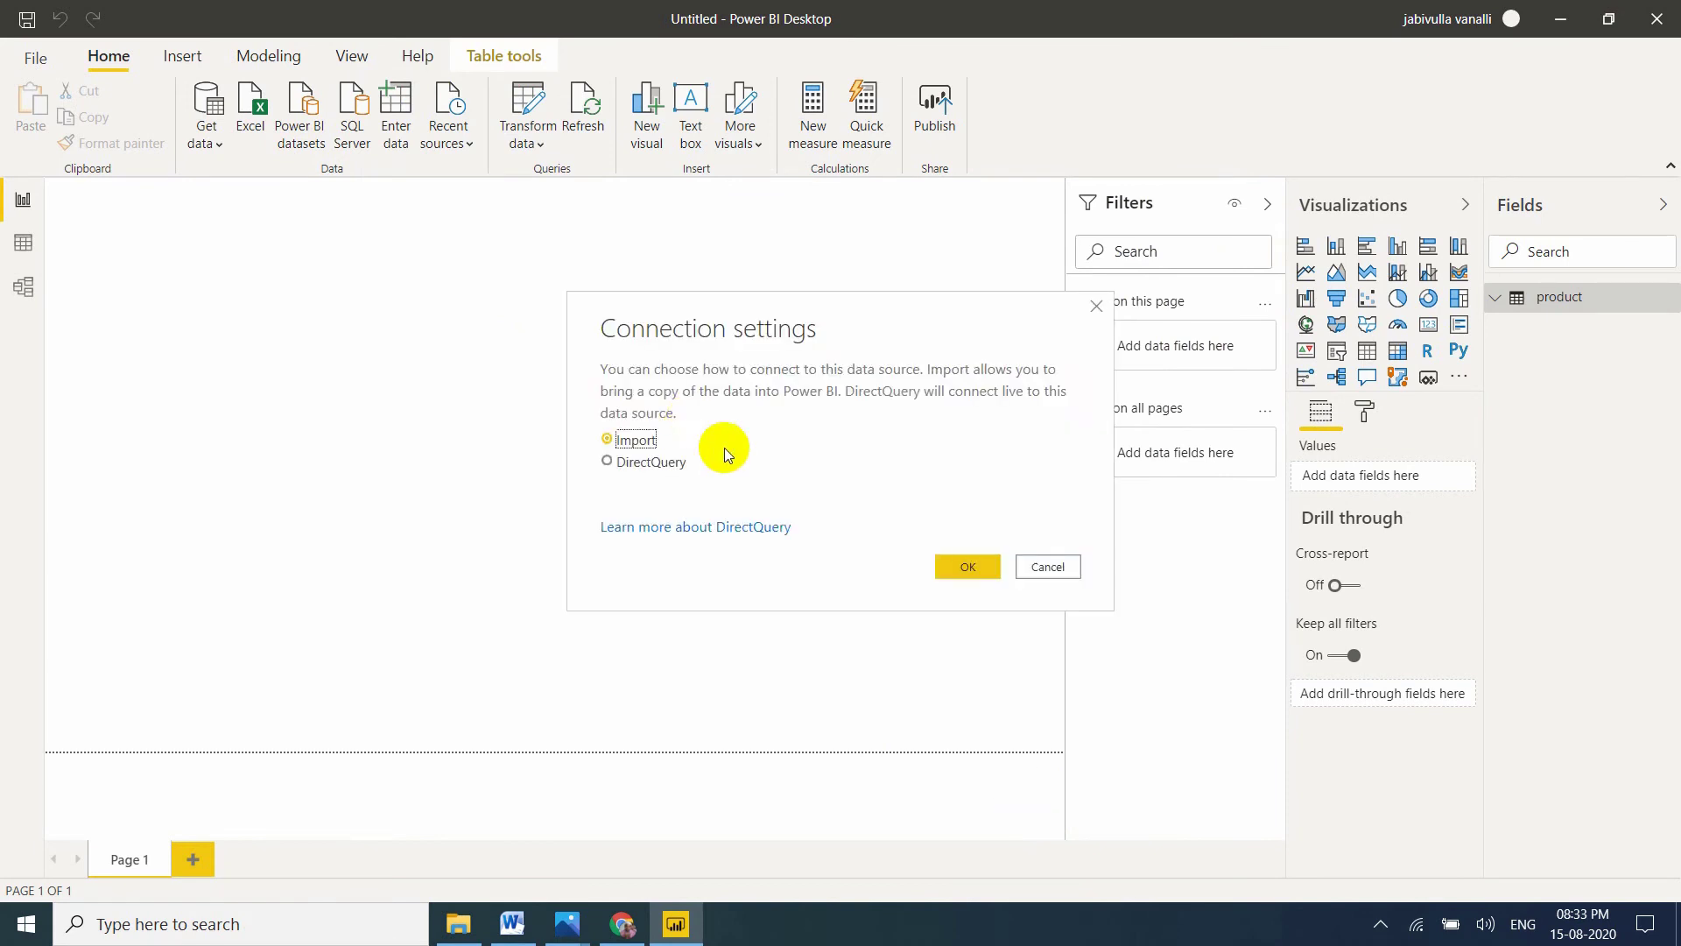
left_click(954, 567)
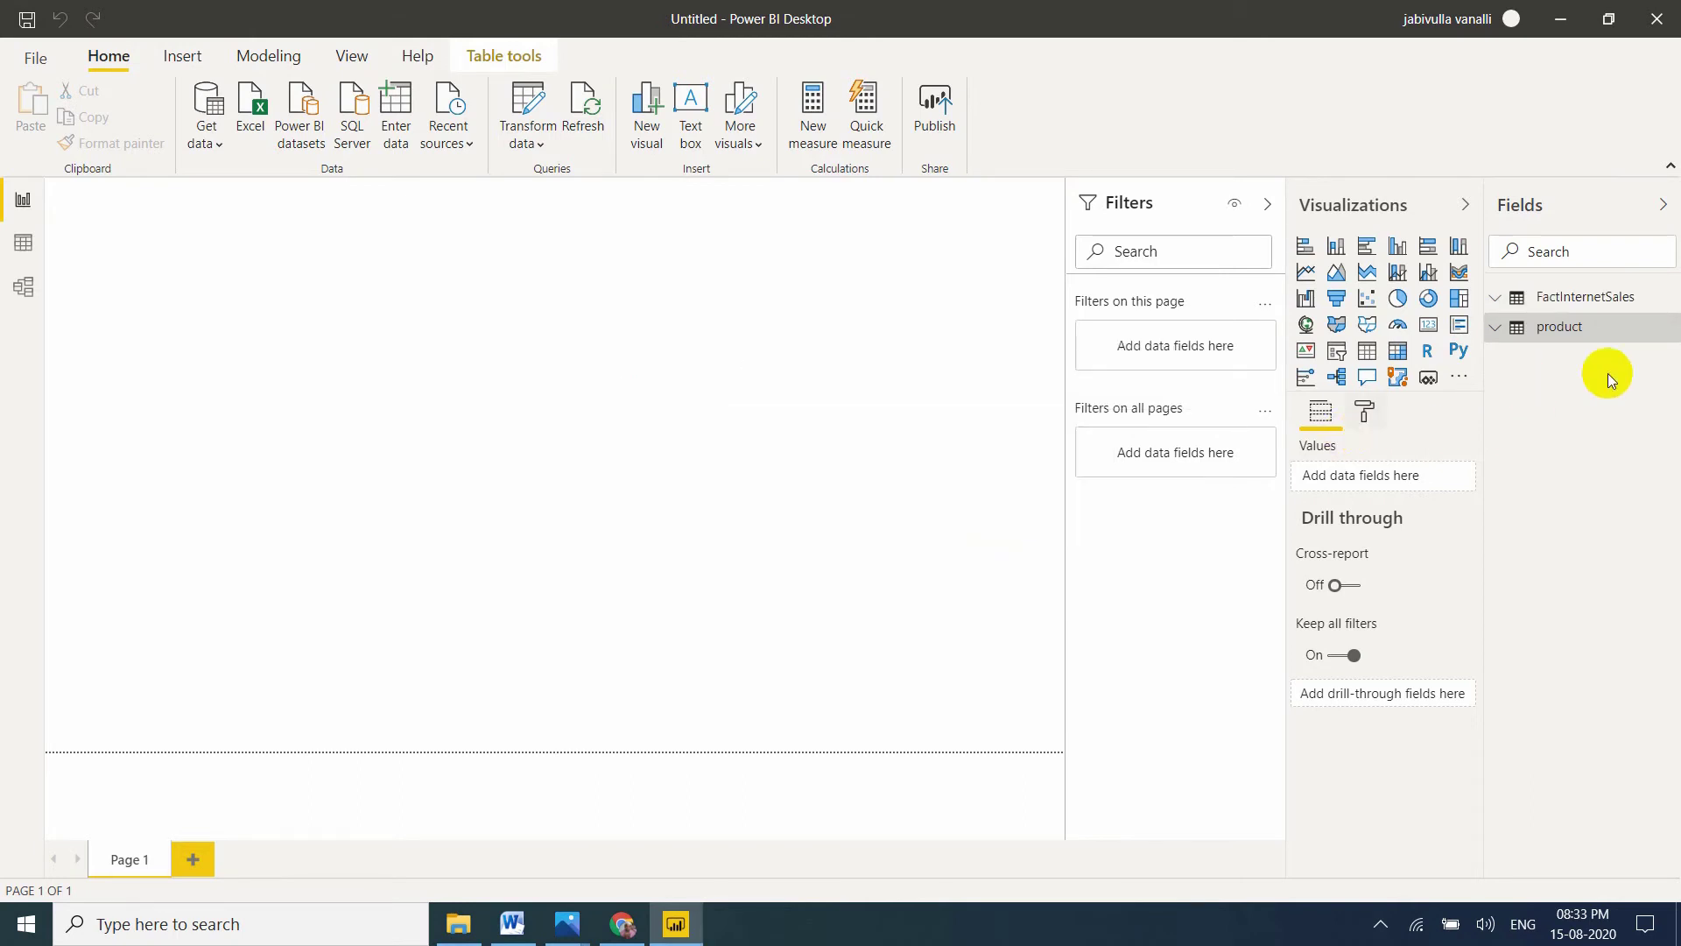
Step: Create a new measure in the product table and name it MinimumFrei
mouse_move(1551, 337)
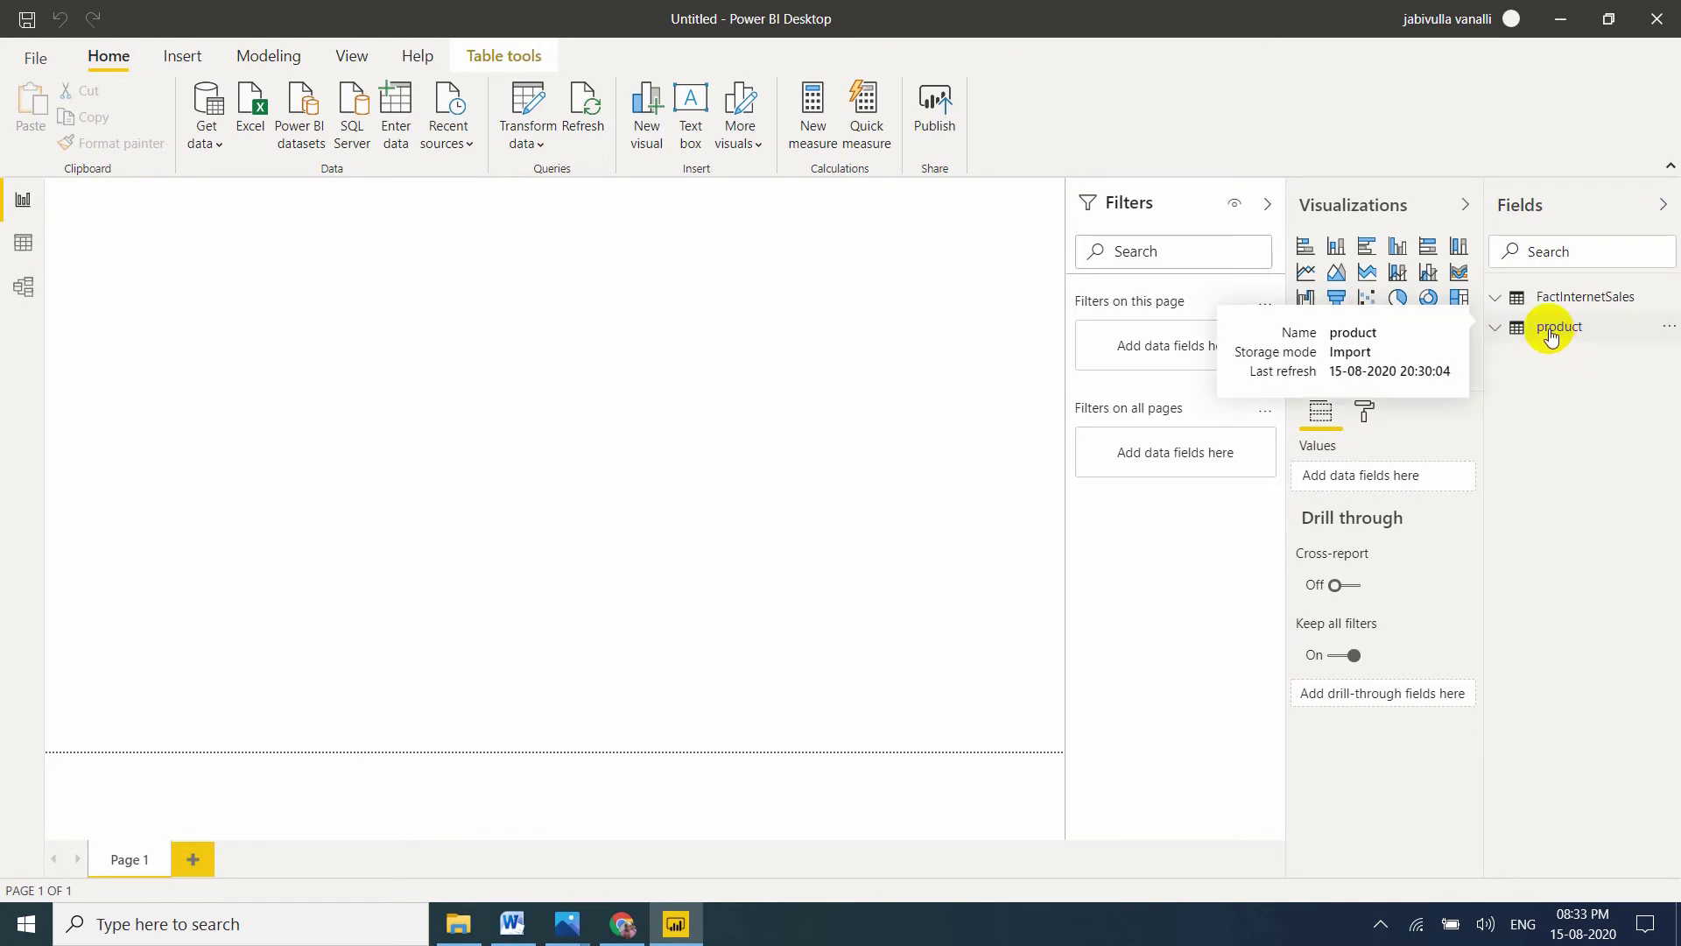
right_click(1551, 337)
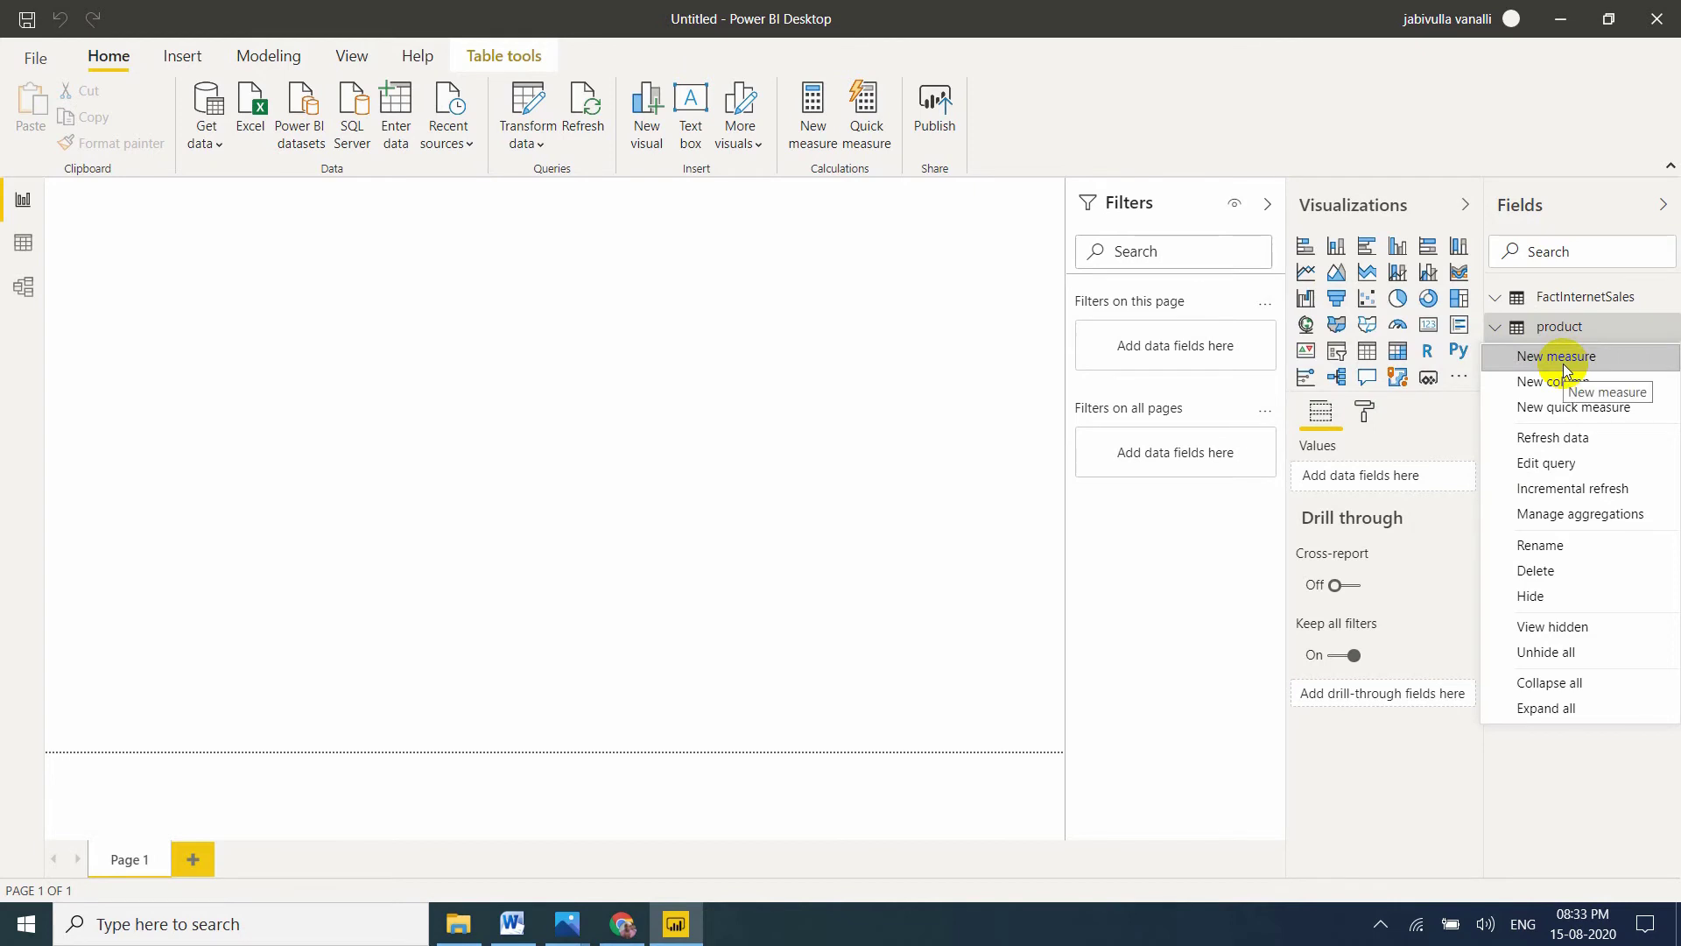
left_click(1563, 364)
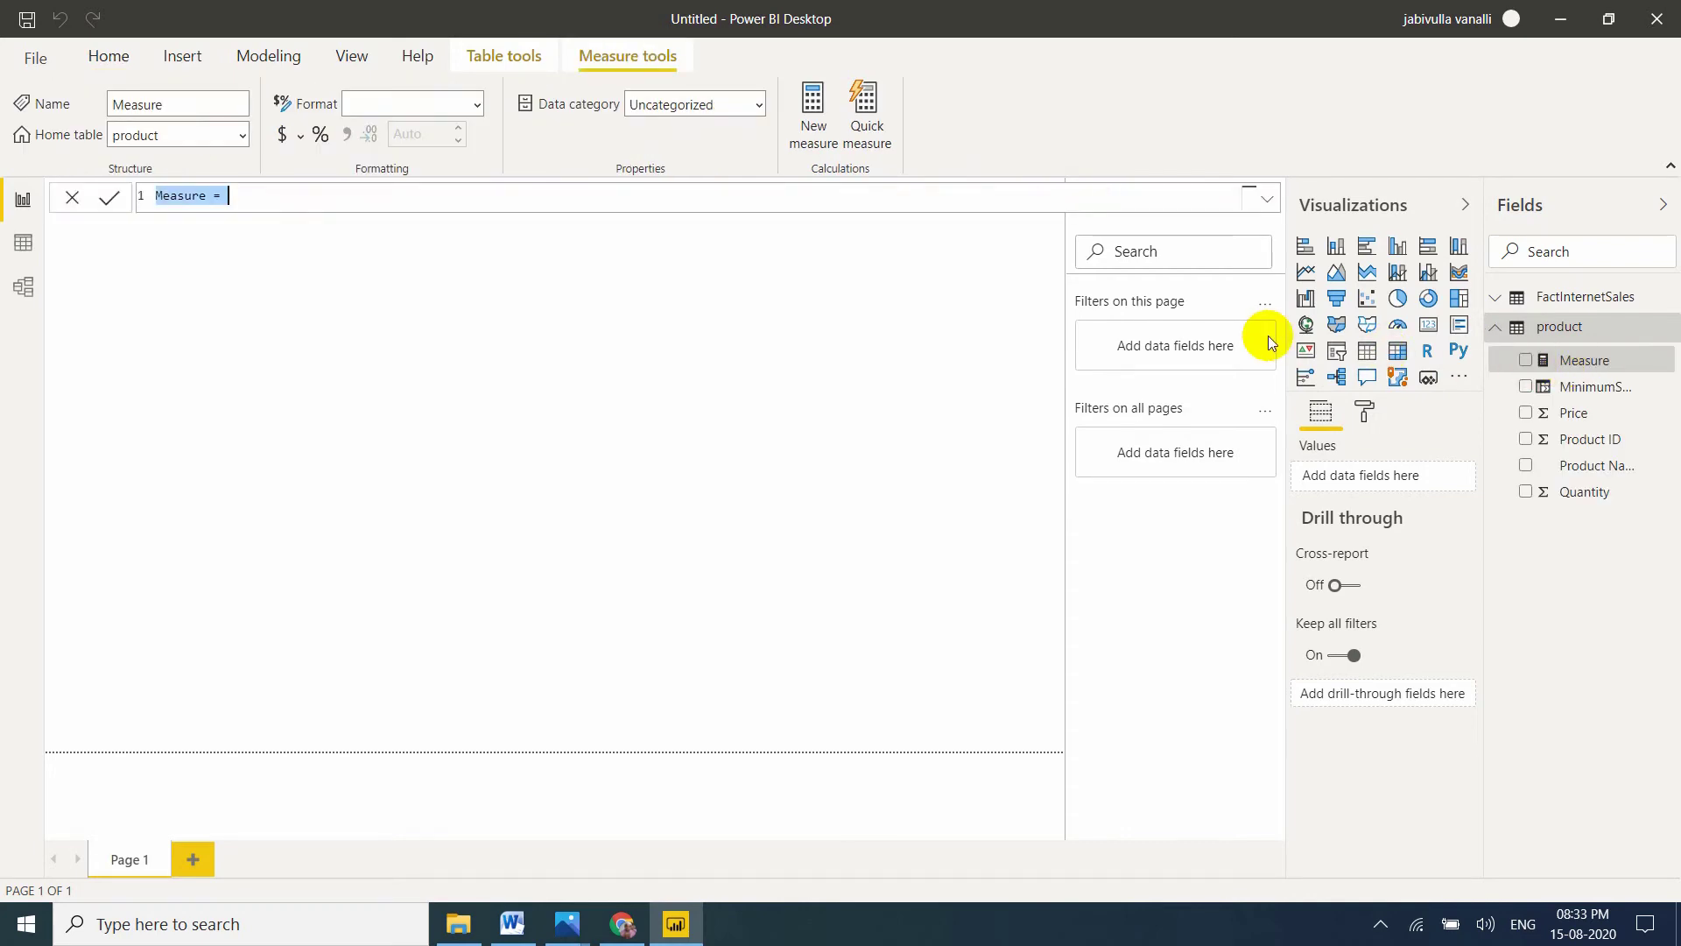
type("min")
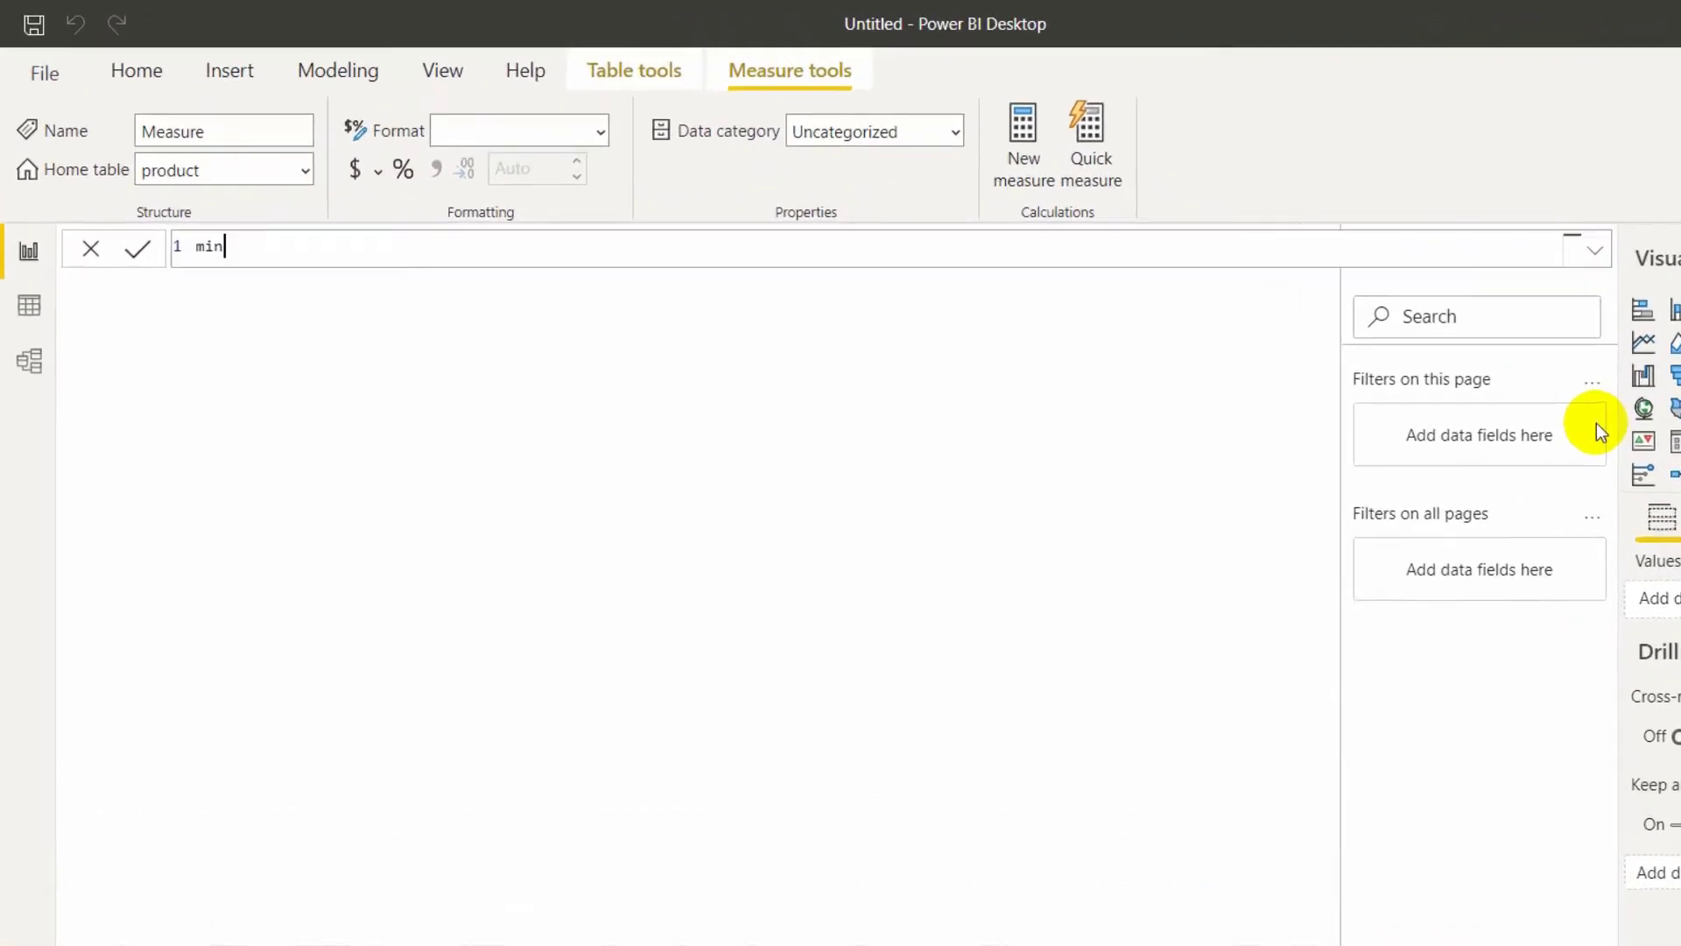
key("BackSpace")
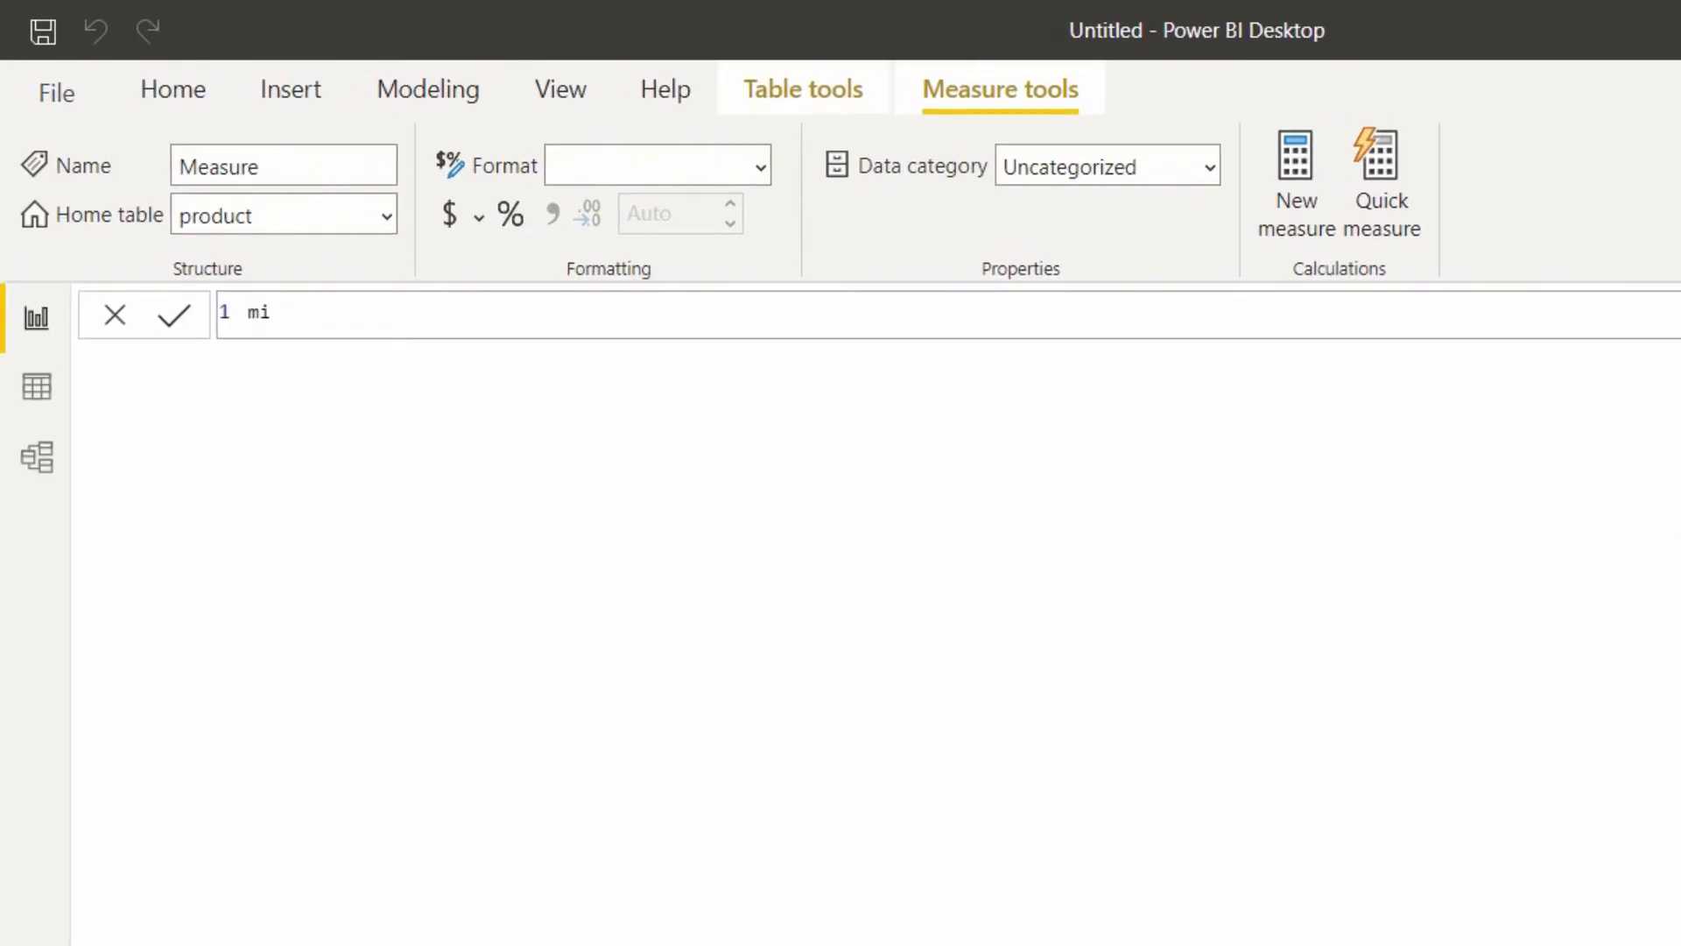
key("BackSpace")
key("BackSpace")
type("Minimum")
type("Frei")
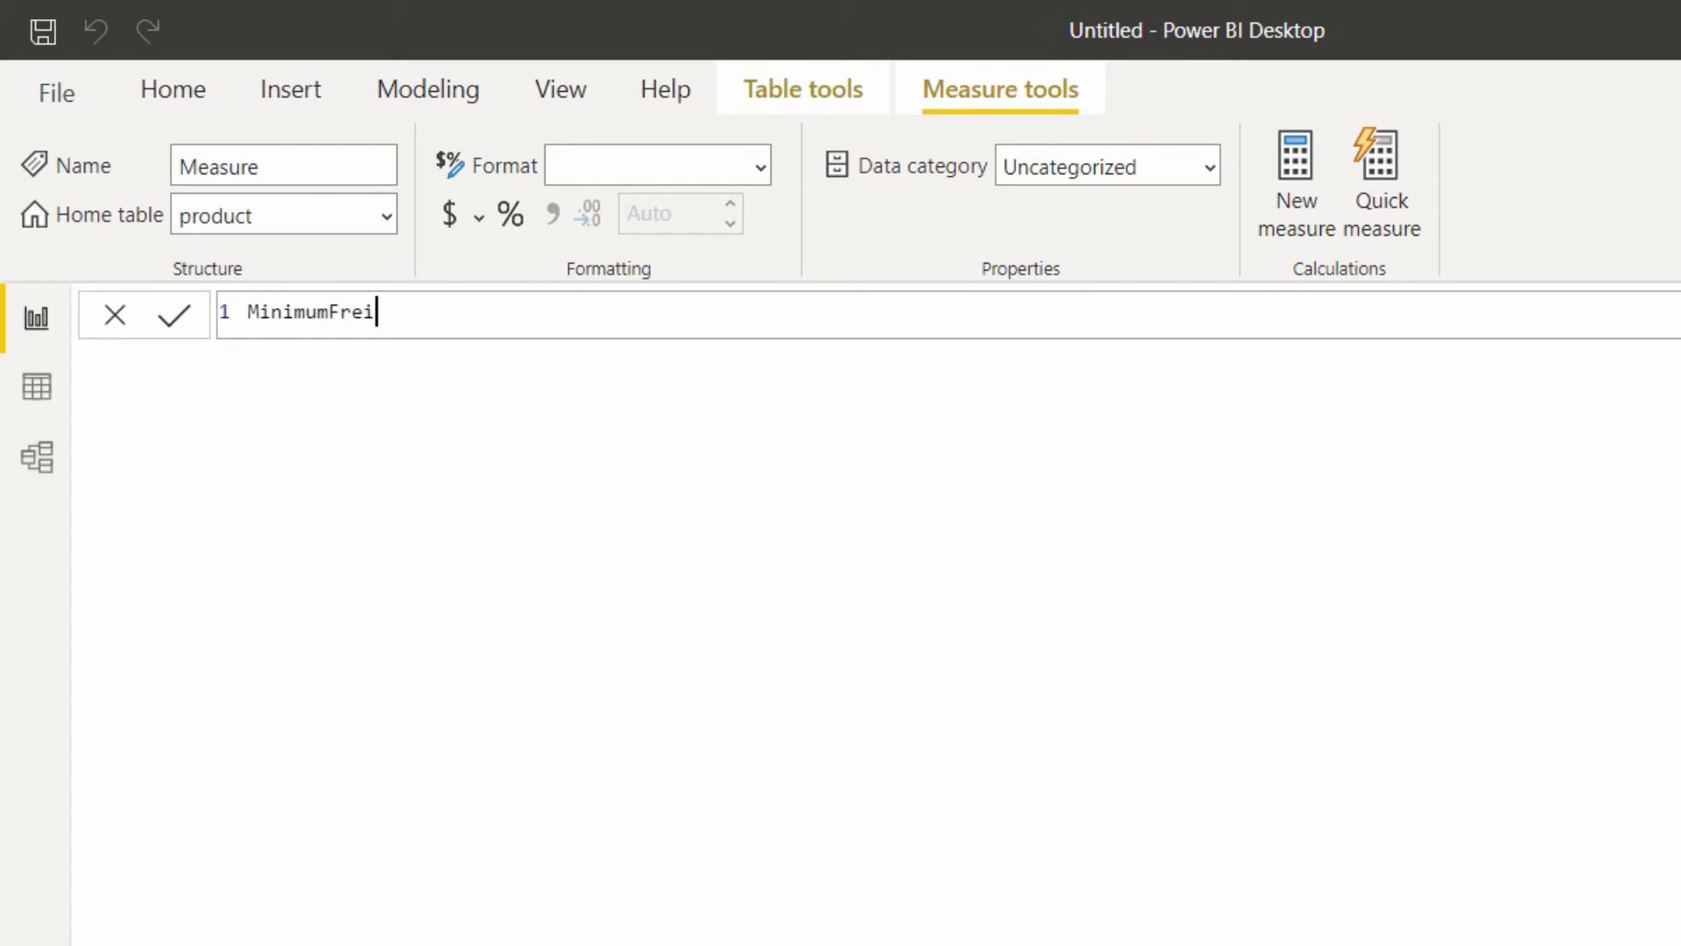
Step: Define the MinimumFrei measure as MINX(FactInternetSales, FactInternetSales[Freight]) and commit it
type("= minx")
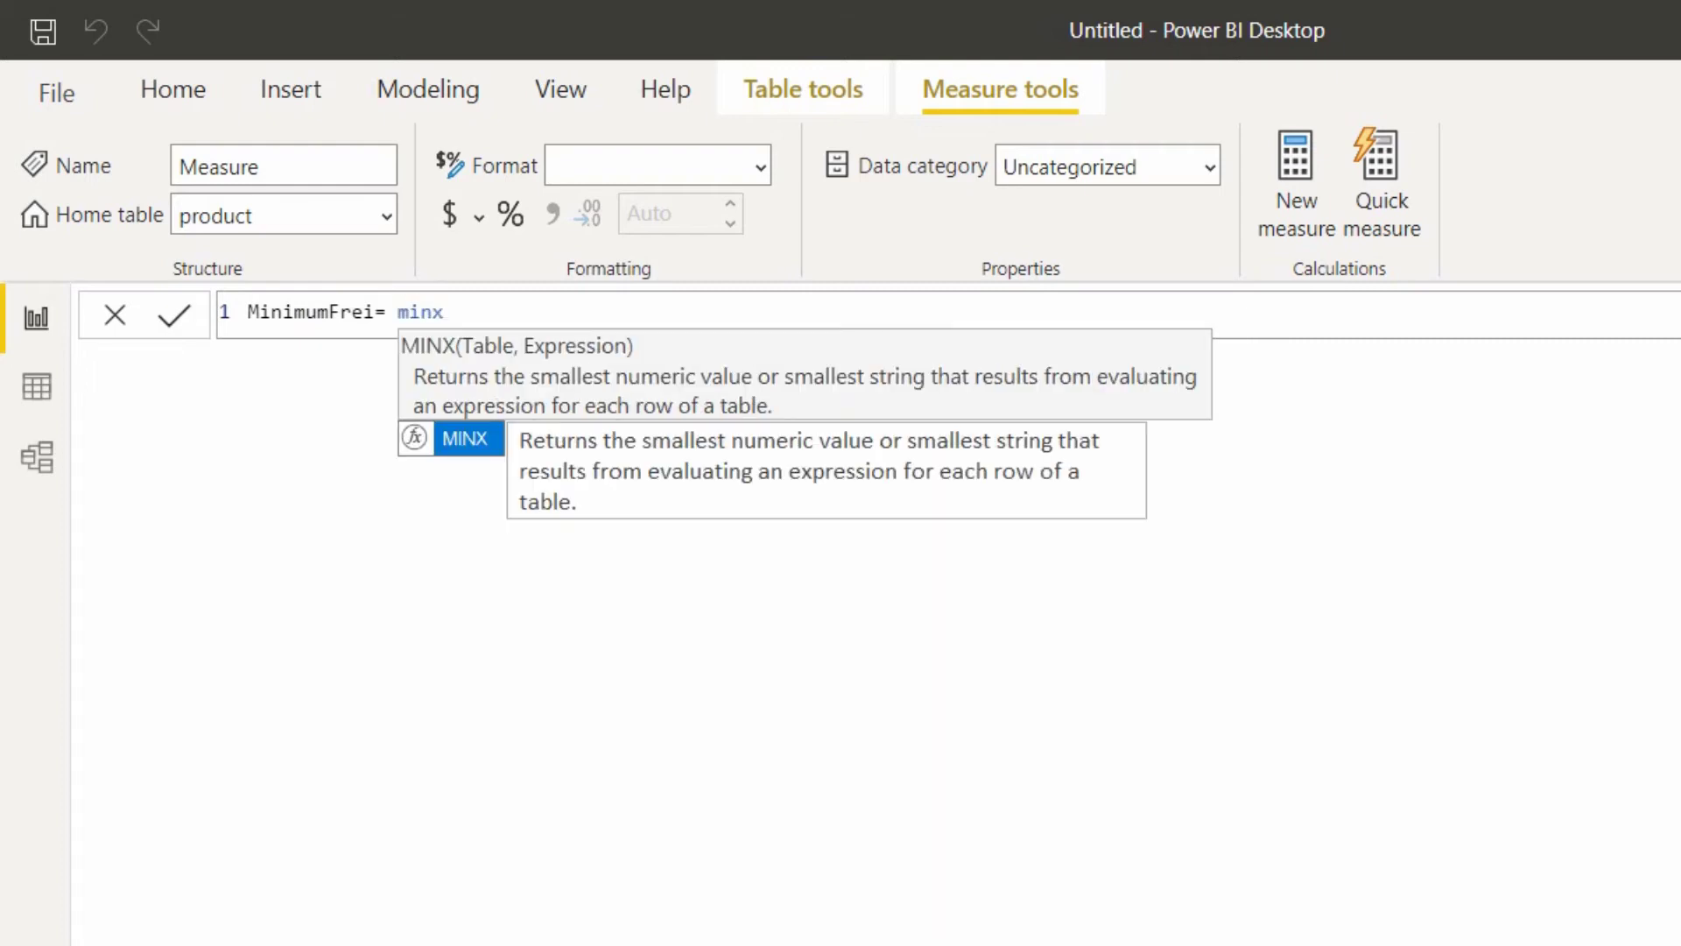
key("Tab")
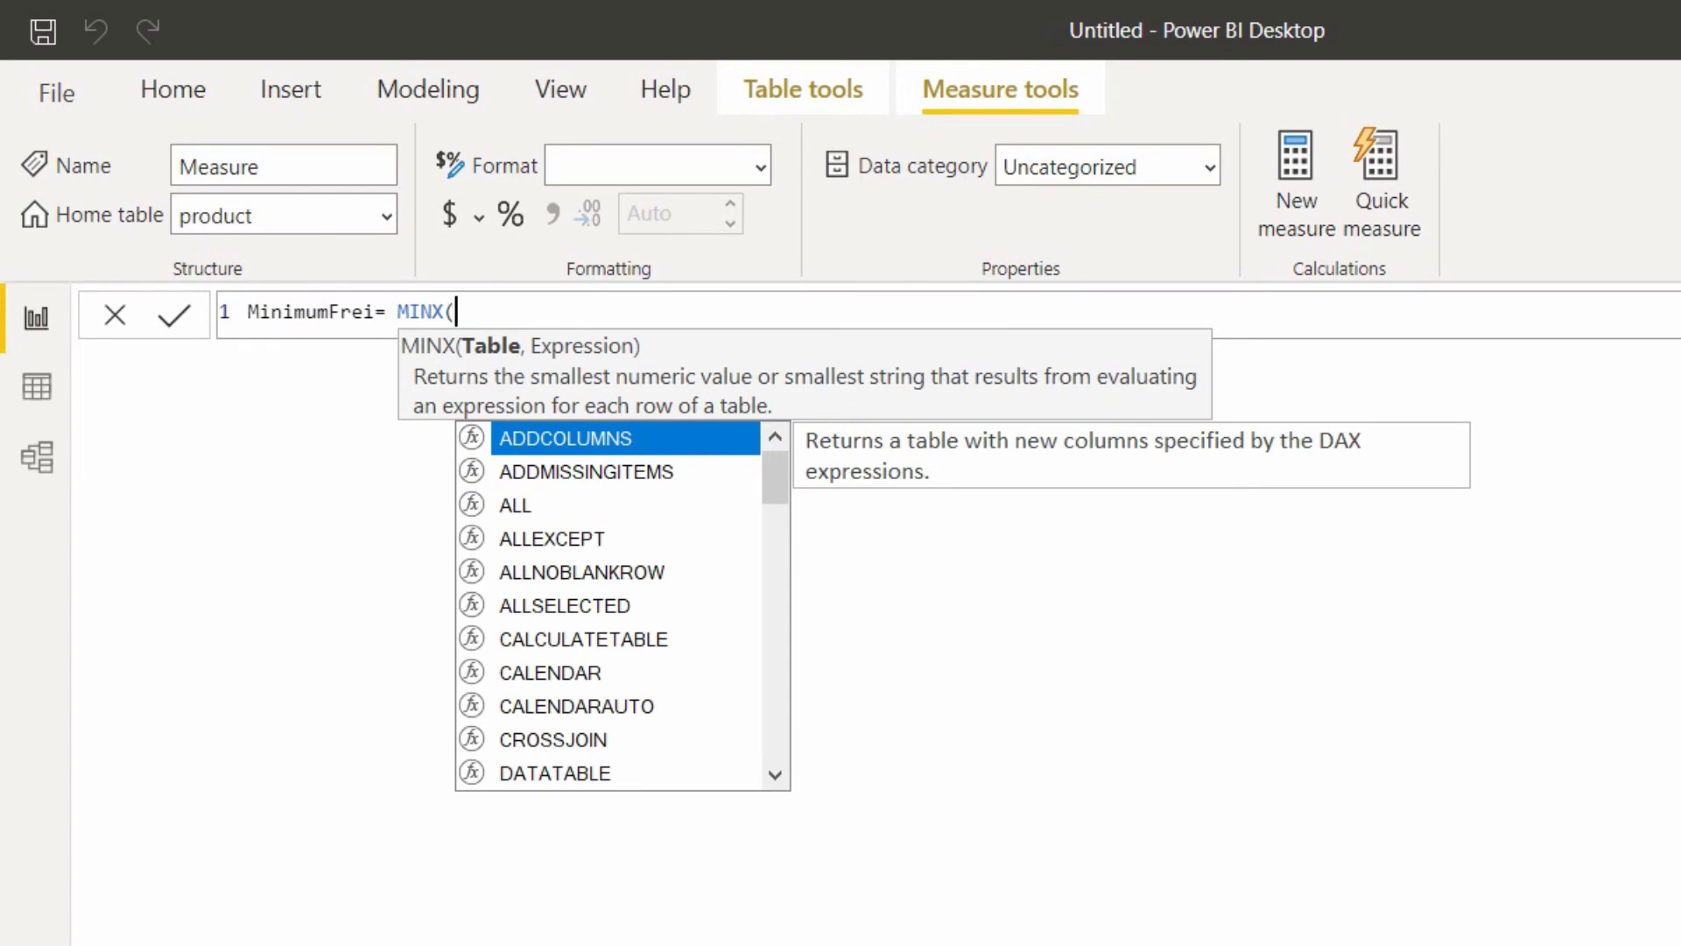
type("fa")
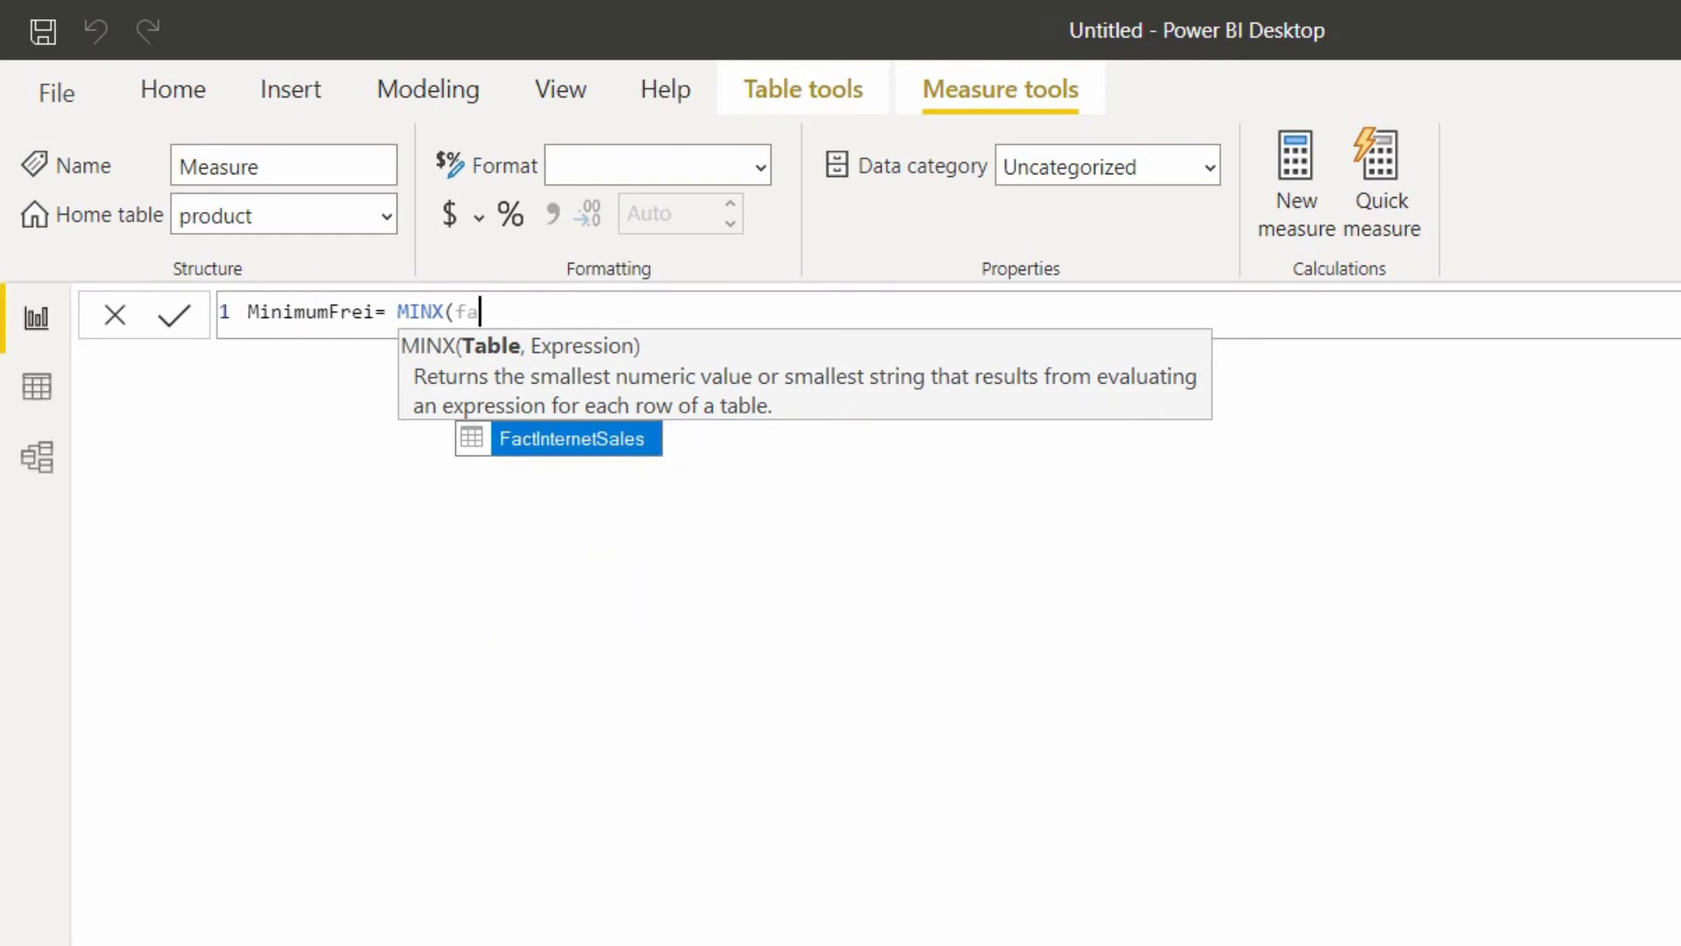
key("Tab")
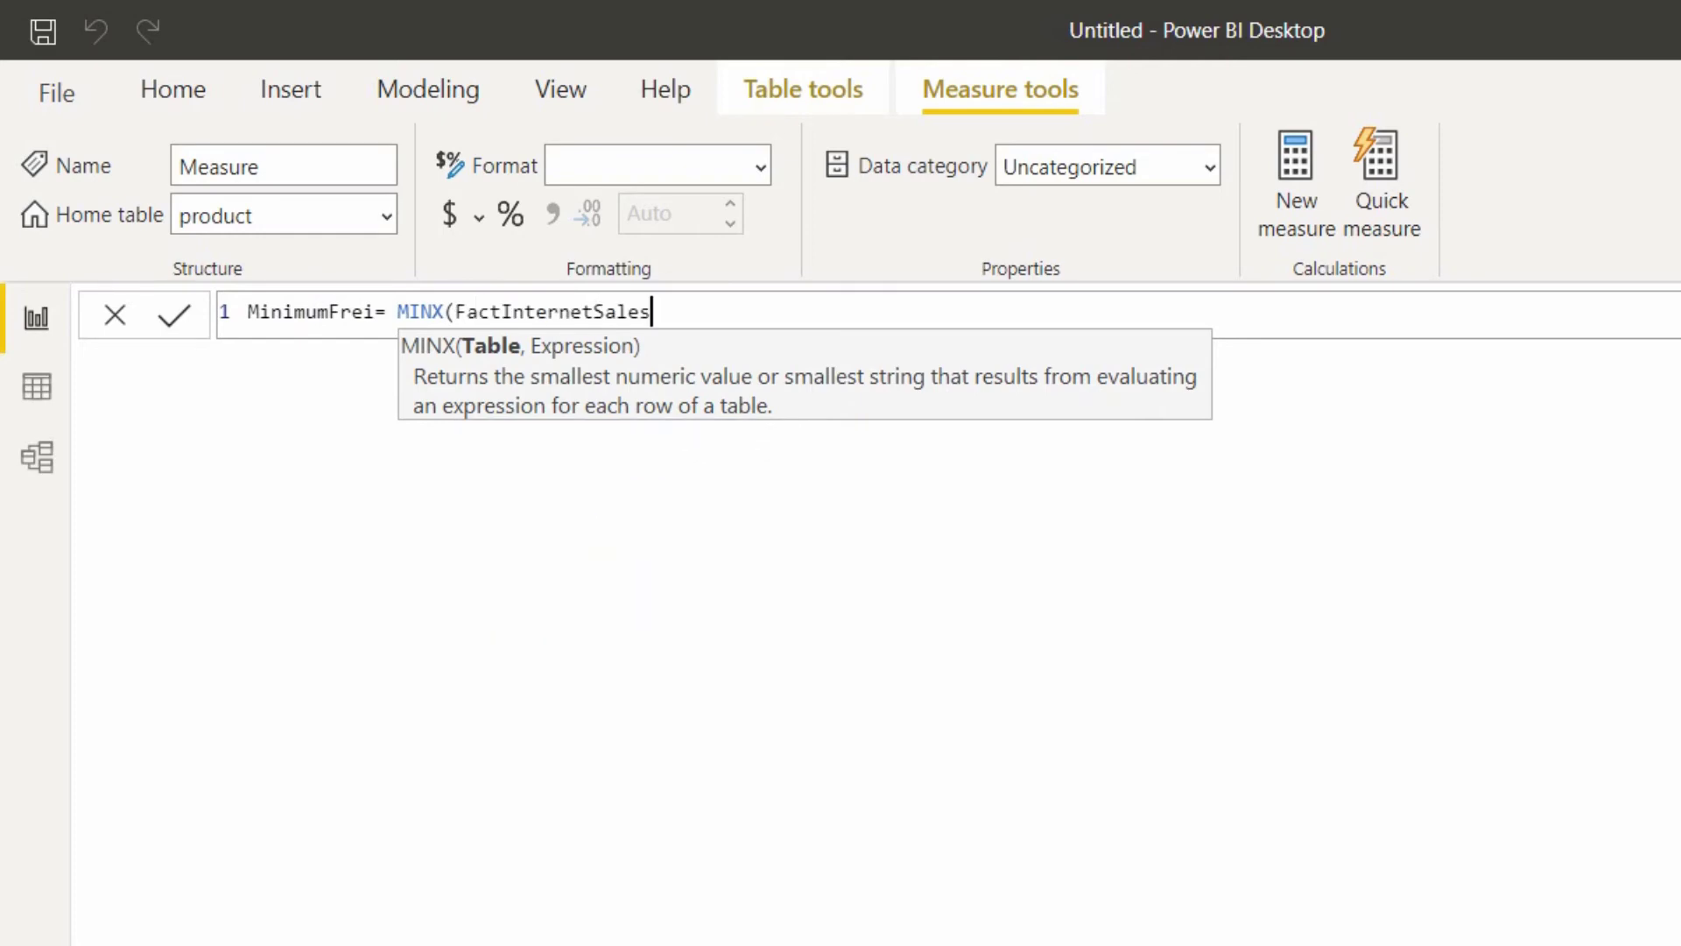
type(", ")
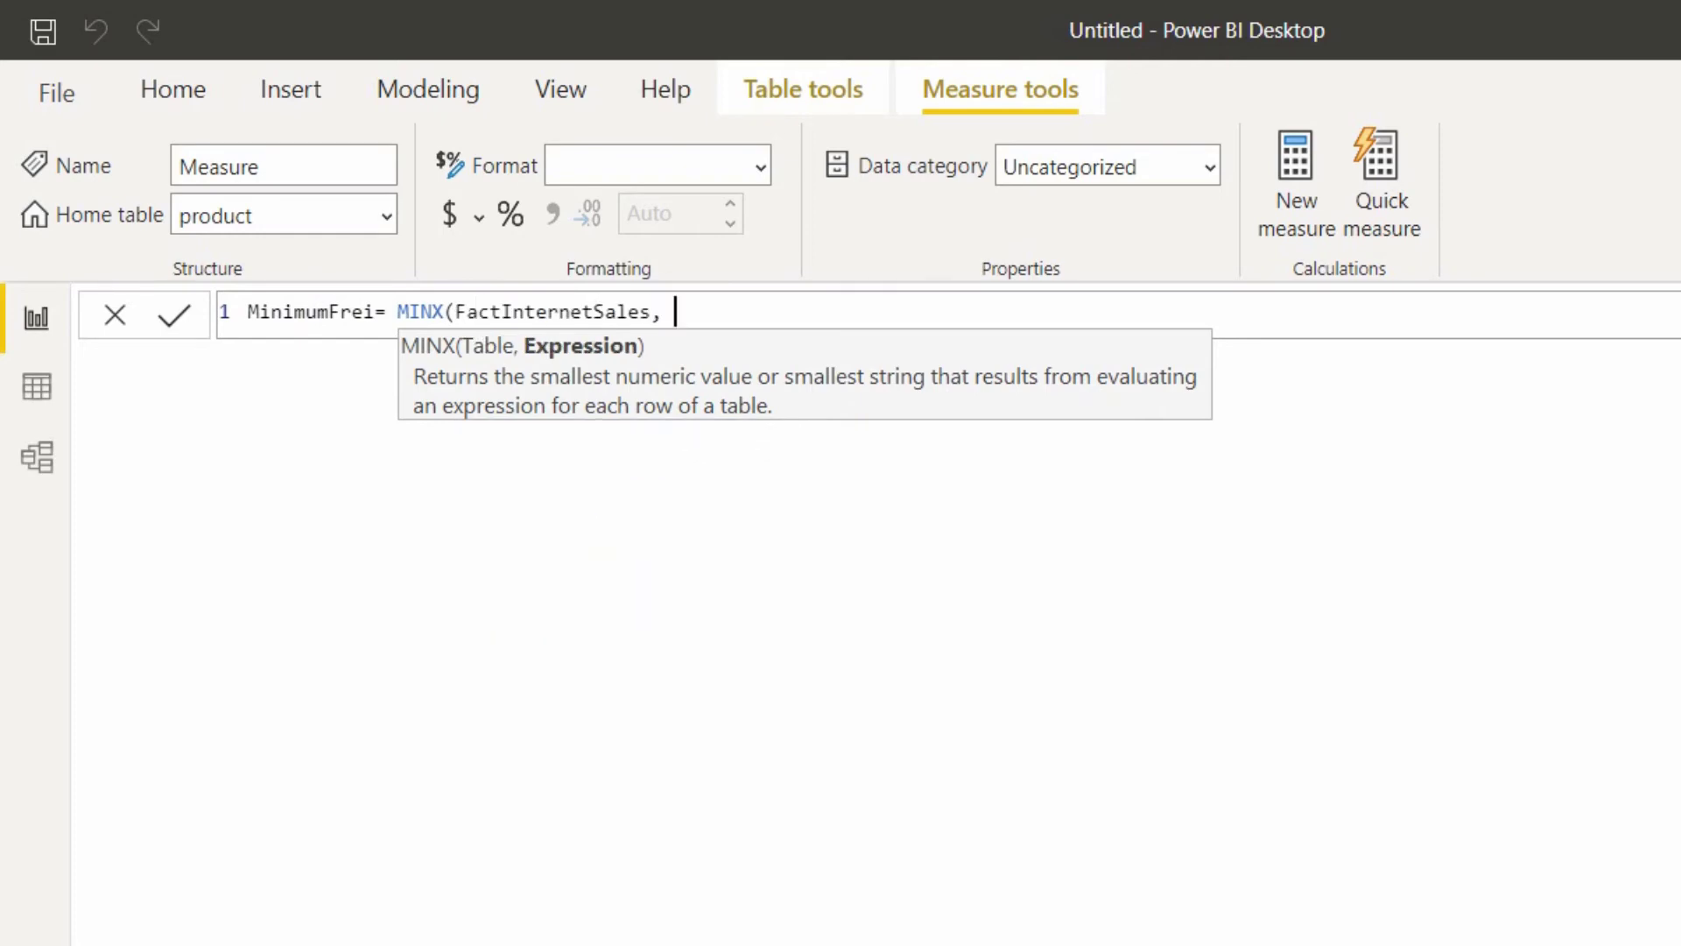
type("fr")
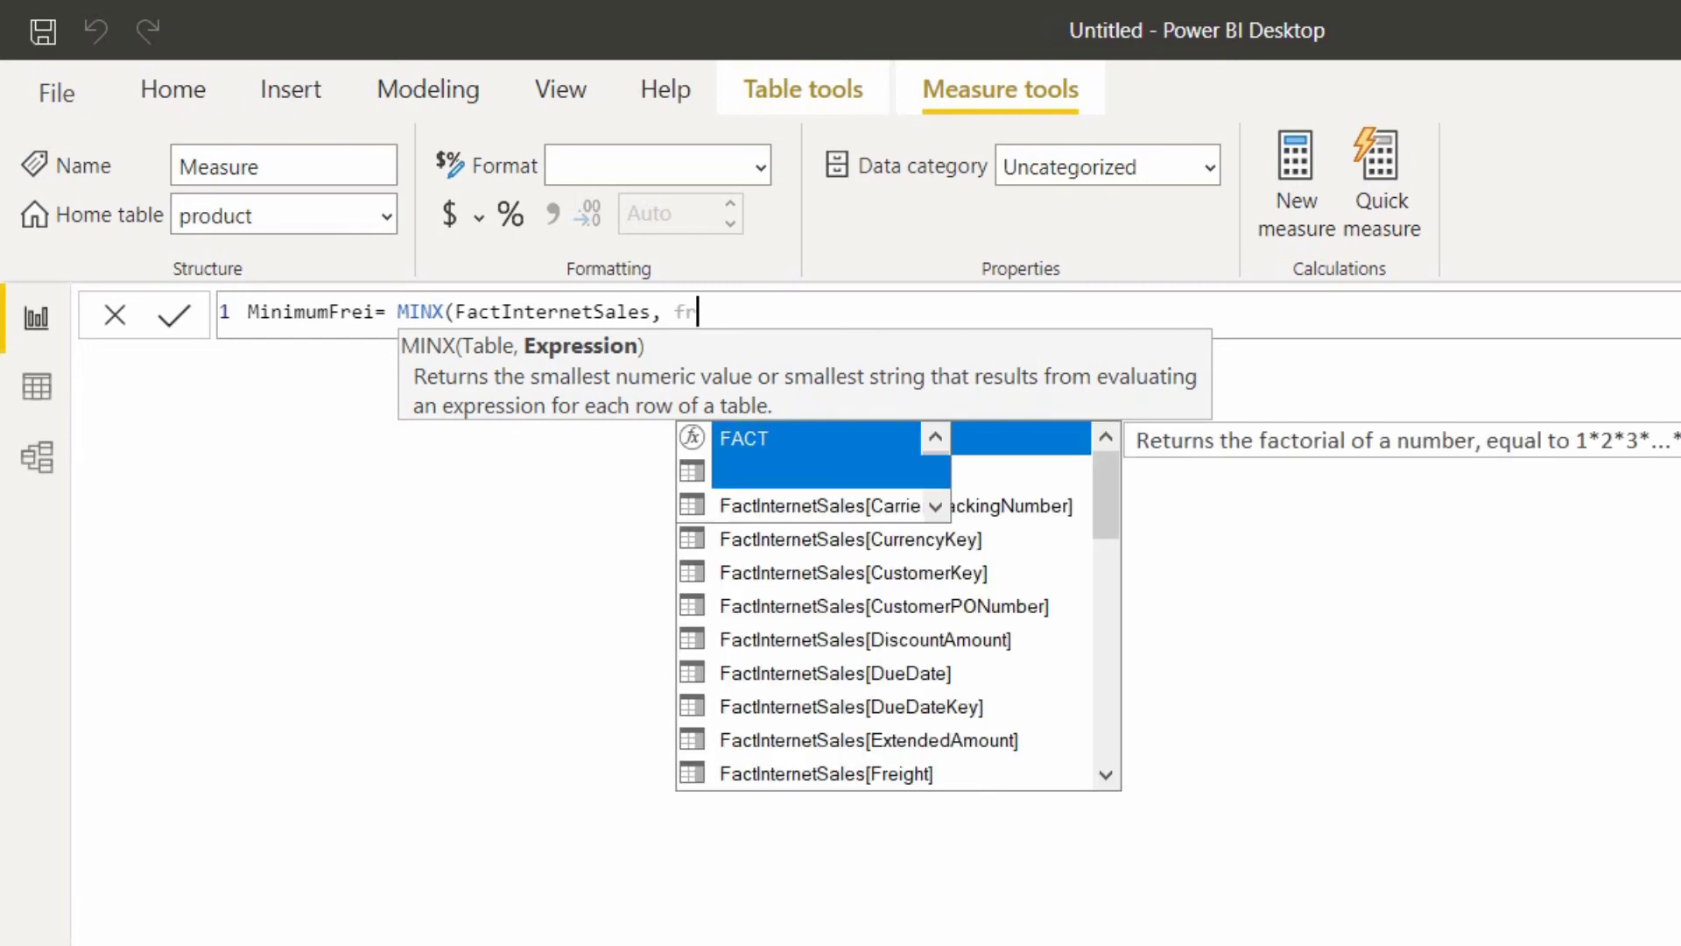
key("Tab")
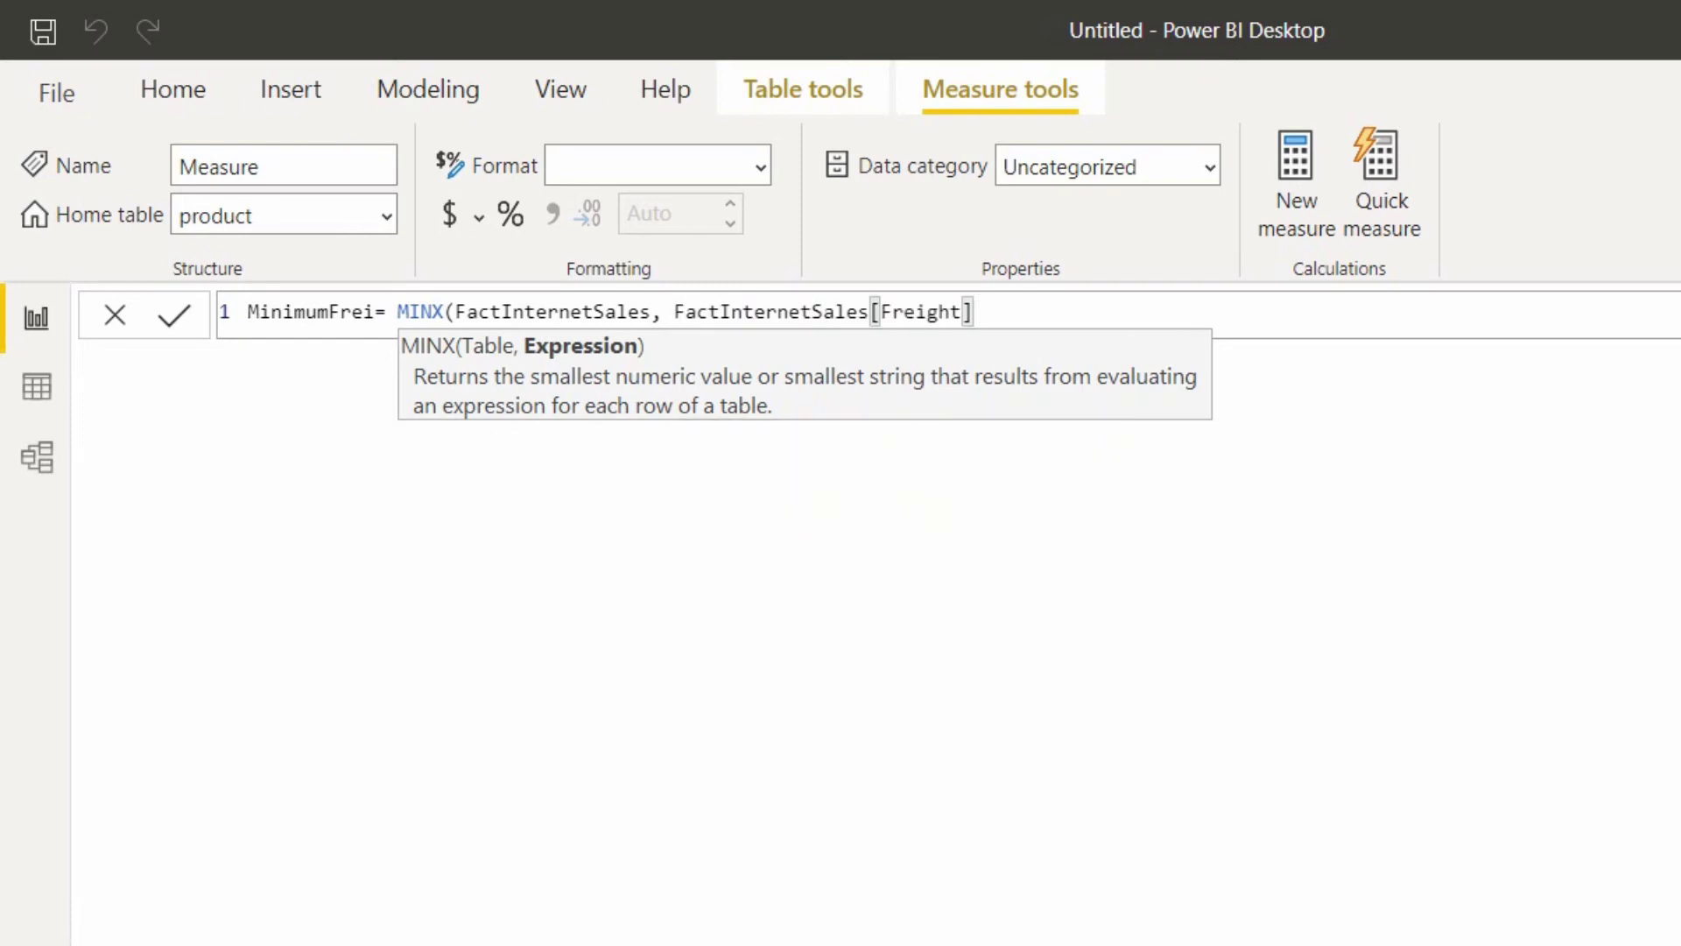
type(")")
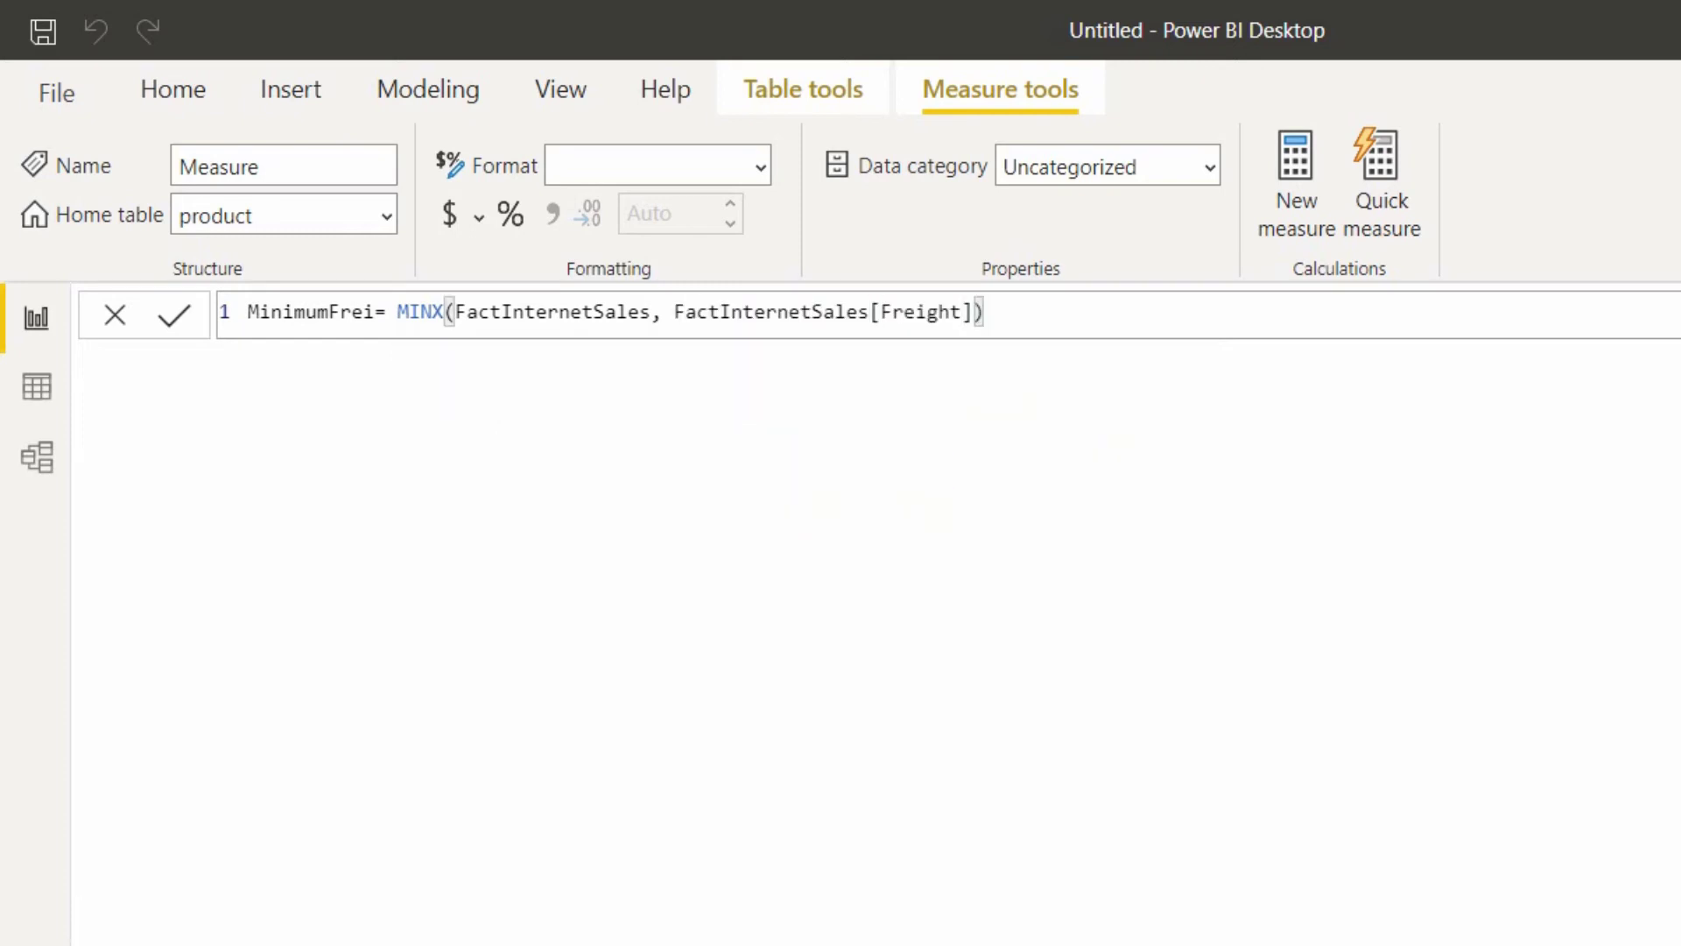
key("Return")
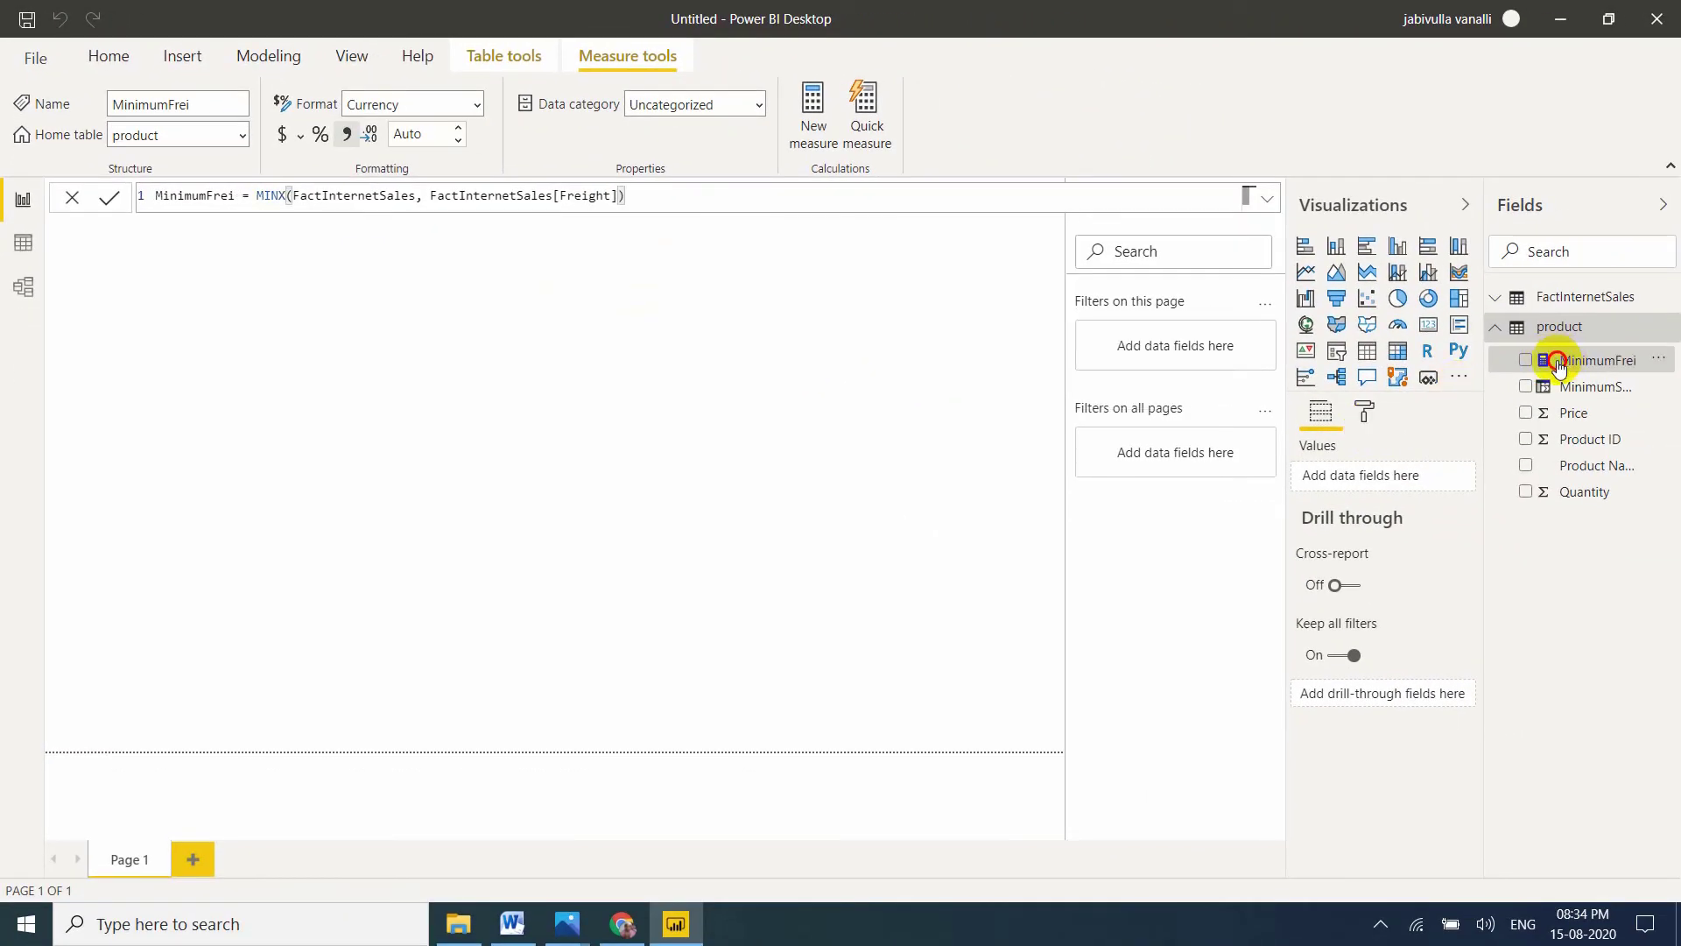
Step: Add the MinimumFrei measure to the report page as a card visual and adjust the card's size and placement
left_click_drag(1559, 361, 231, 518)
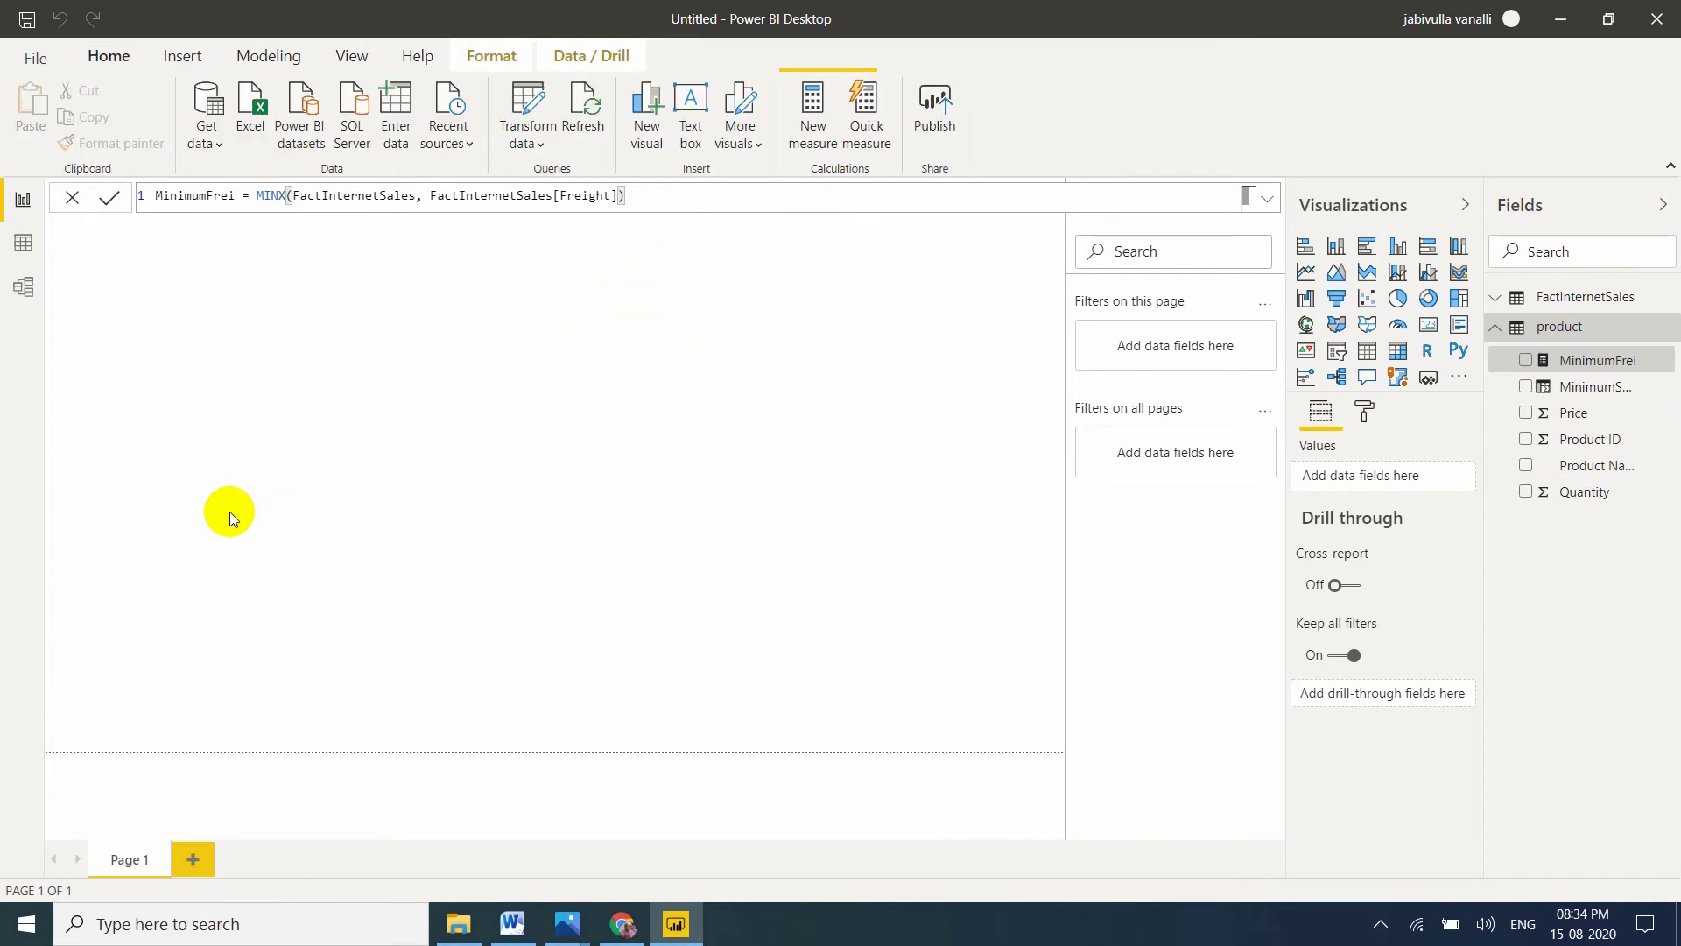
left_click(1429, 327)
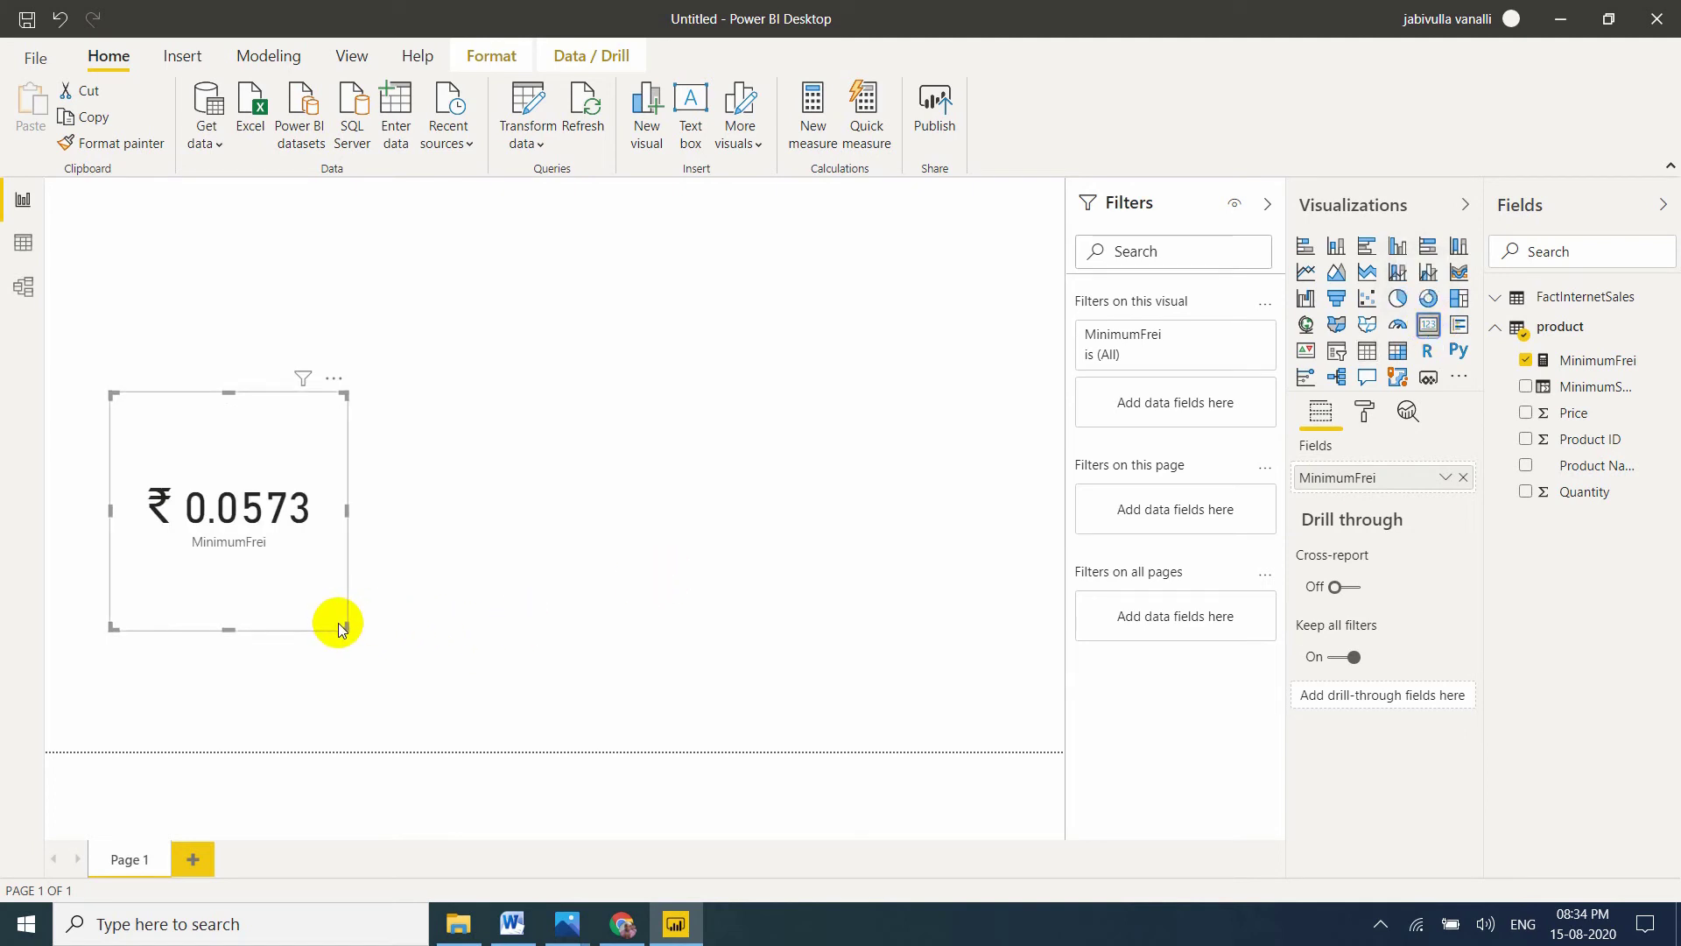
mouse_move(343, 625)
left_mouse_down()
mouse_move(408, 585)
mouse_move(364, 574)
mouse_move(327, 640)
left_mouse_up()
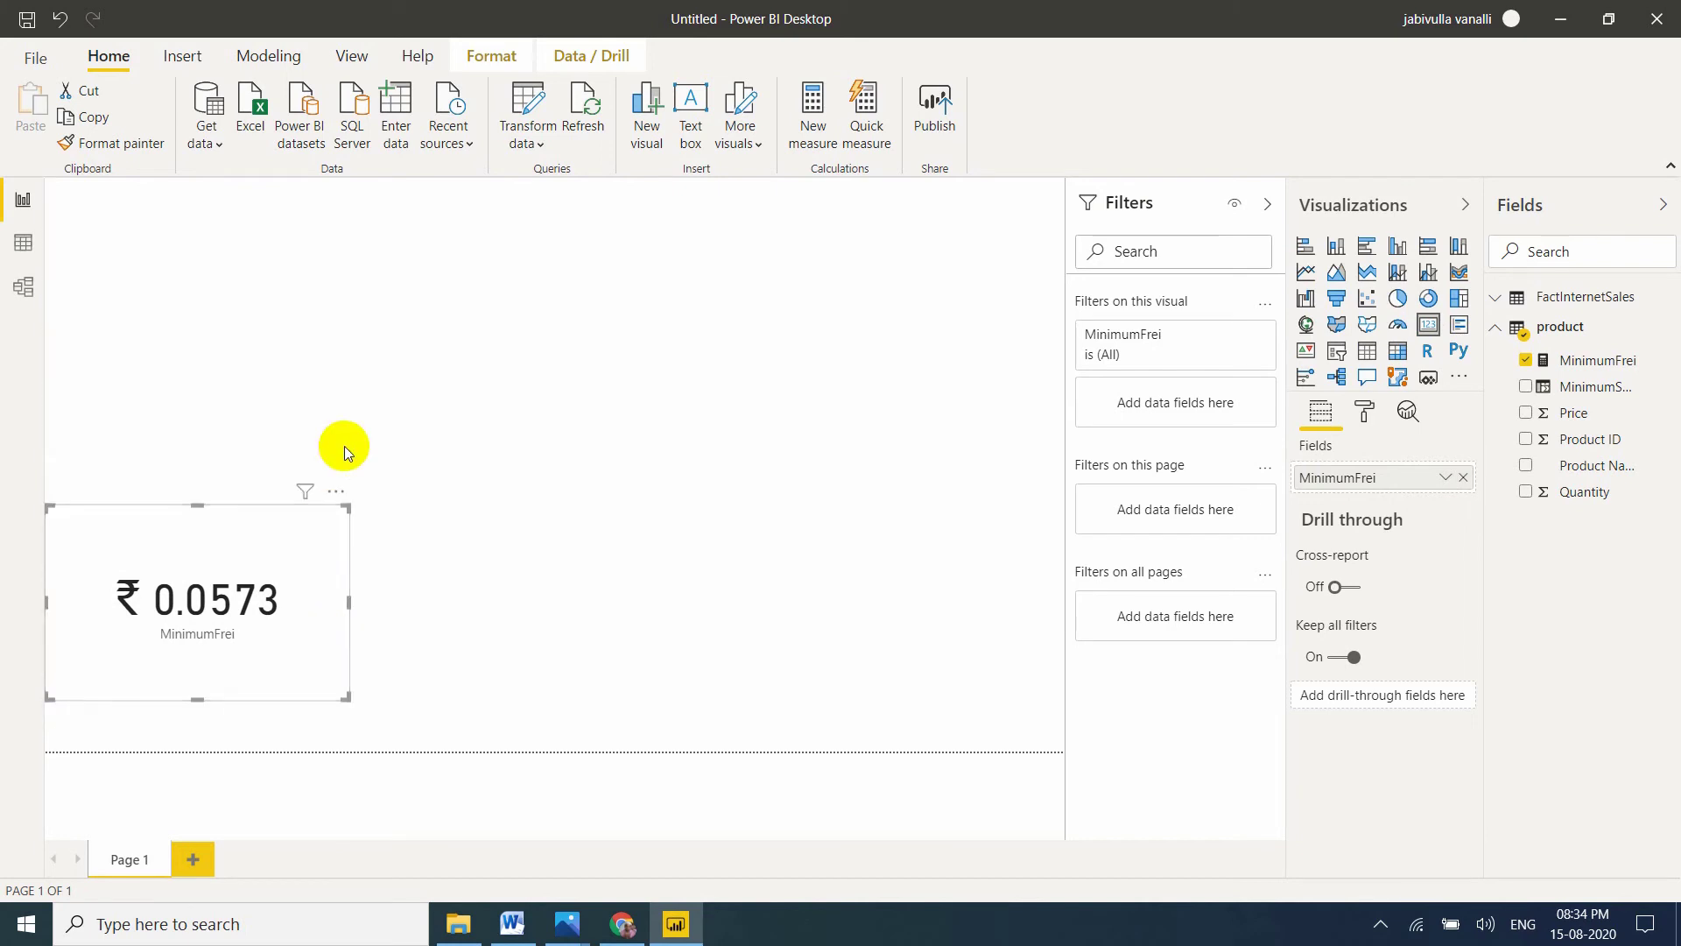
Step: In the data view, open the FactInternetSales table and check the smallest value in the Freight column's filter list
left_click(23, 242)
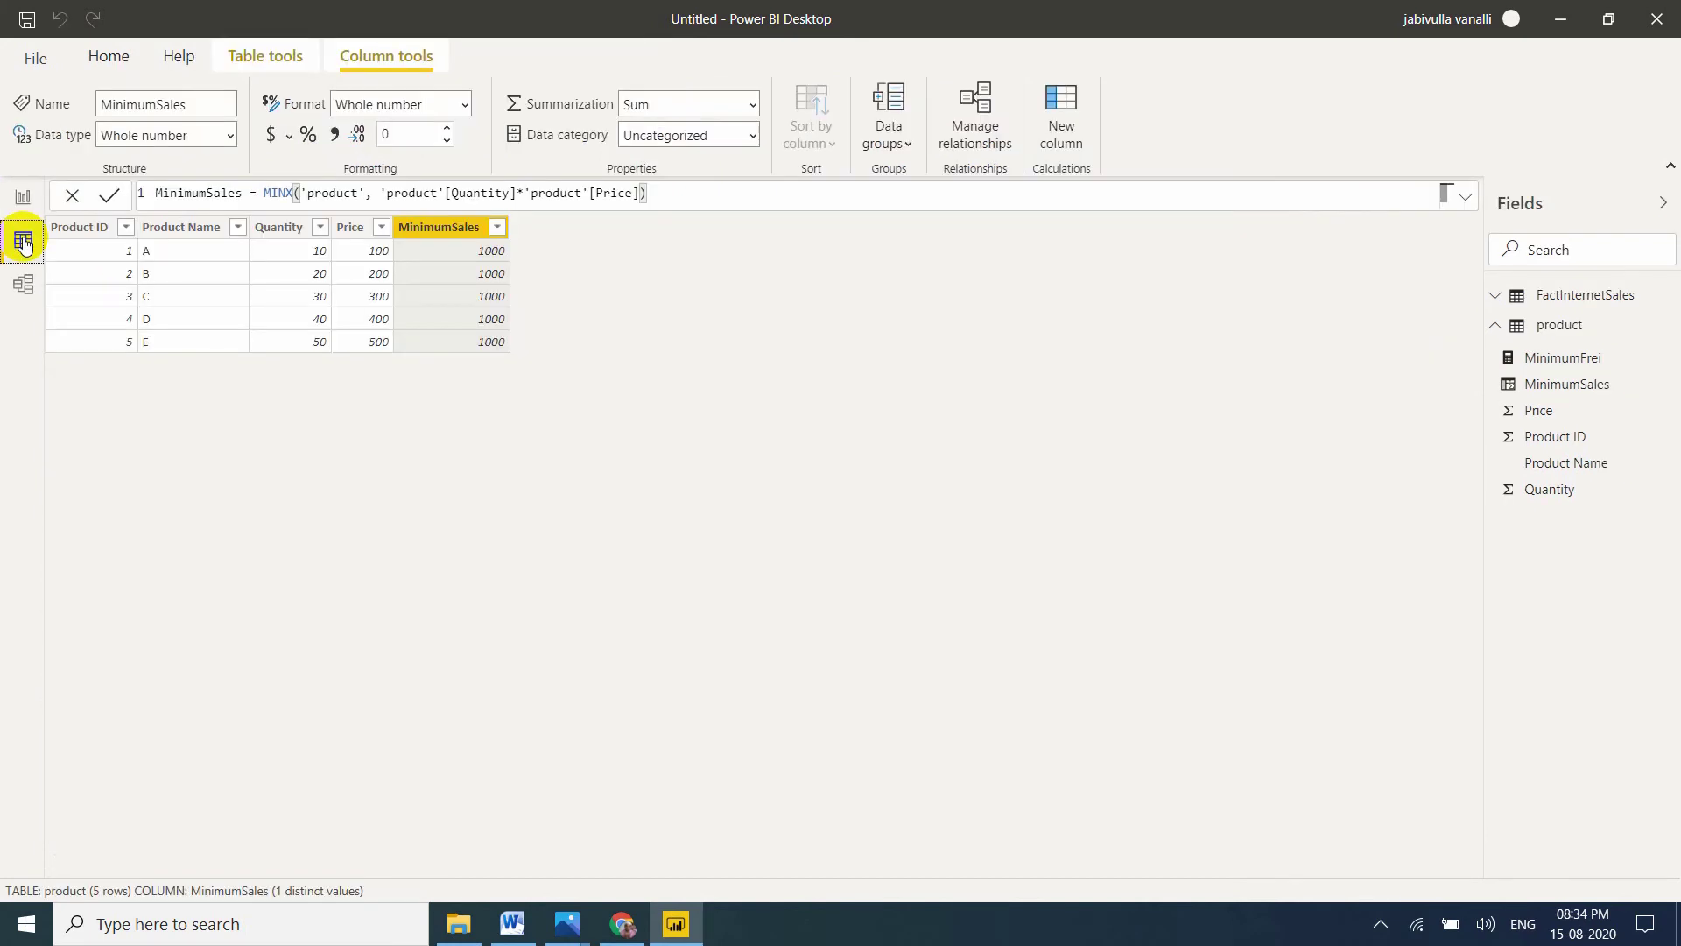
left_click(1493, 297)
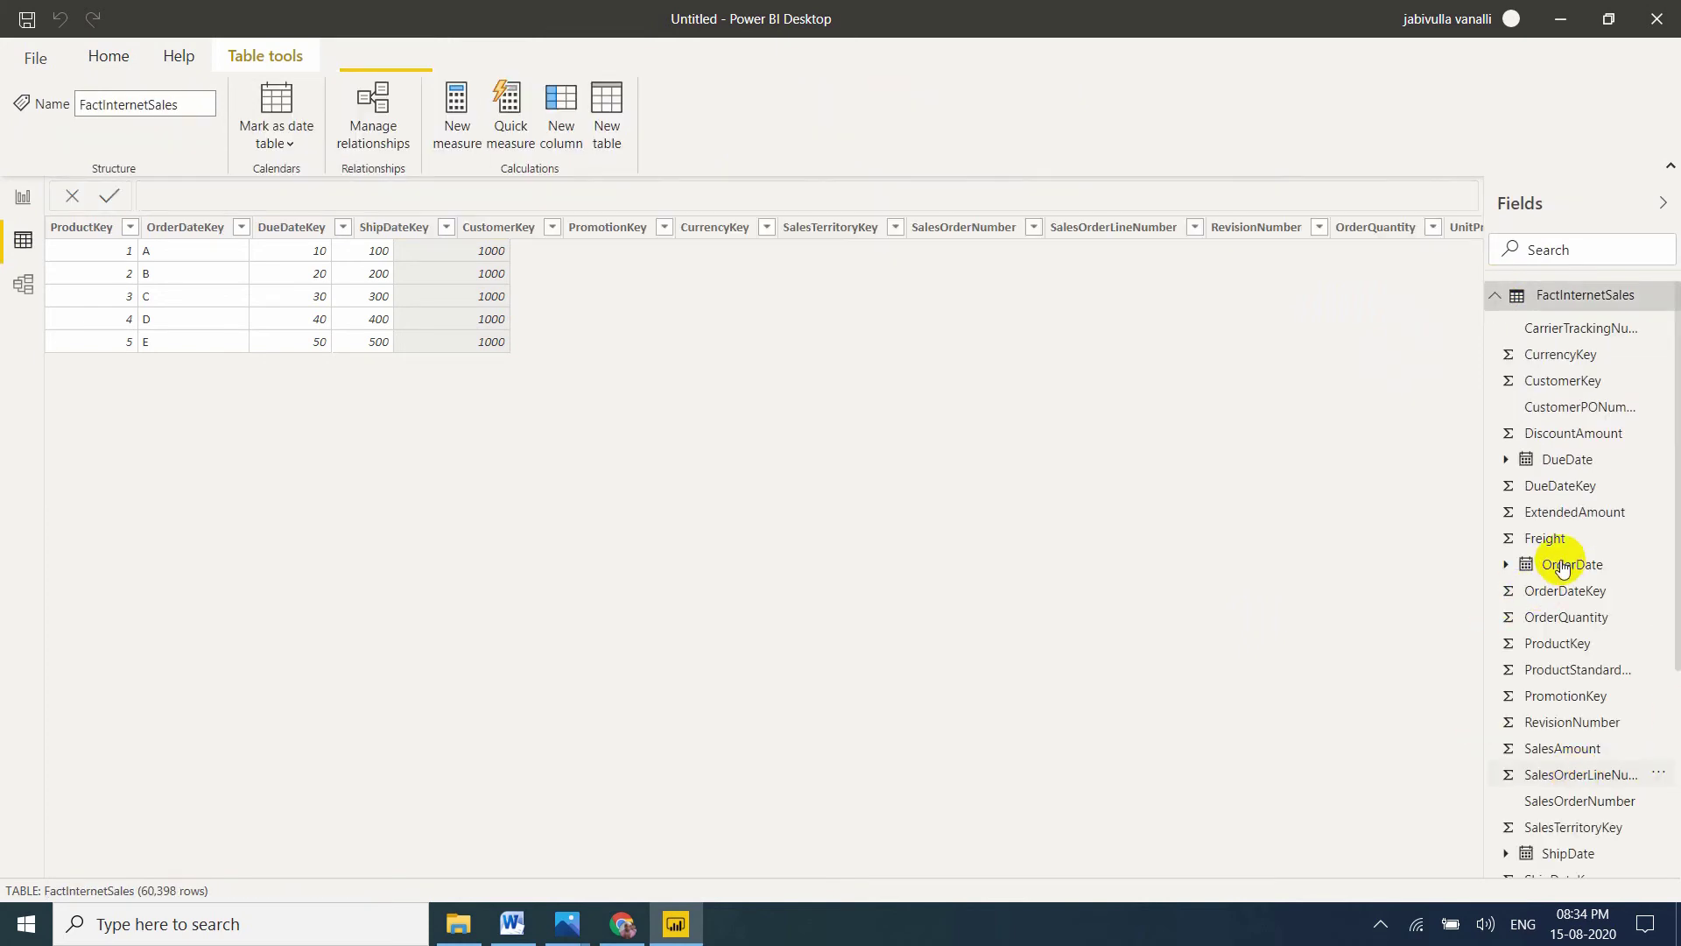
left_click(1540, 539)
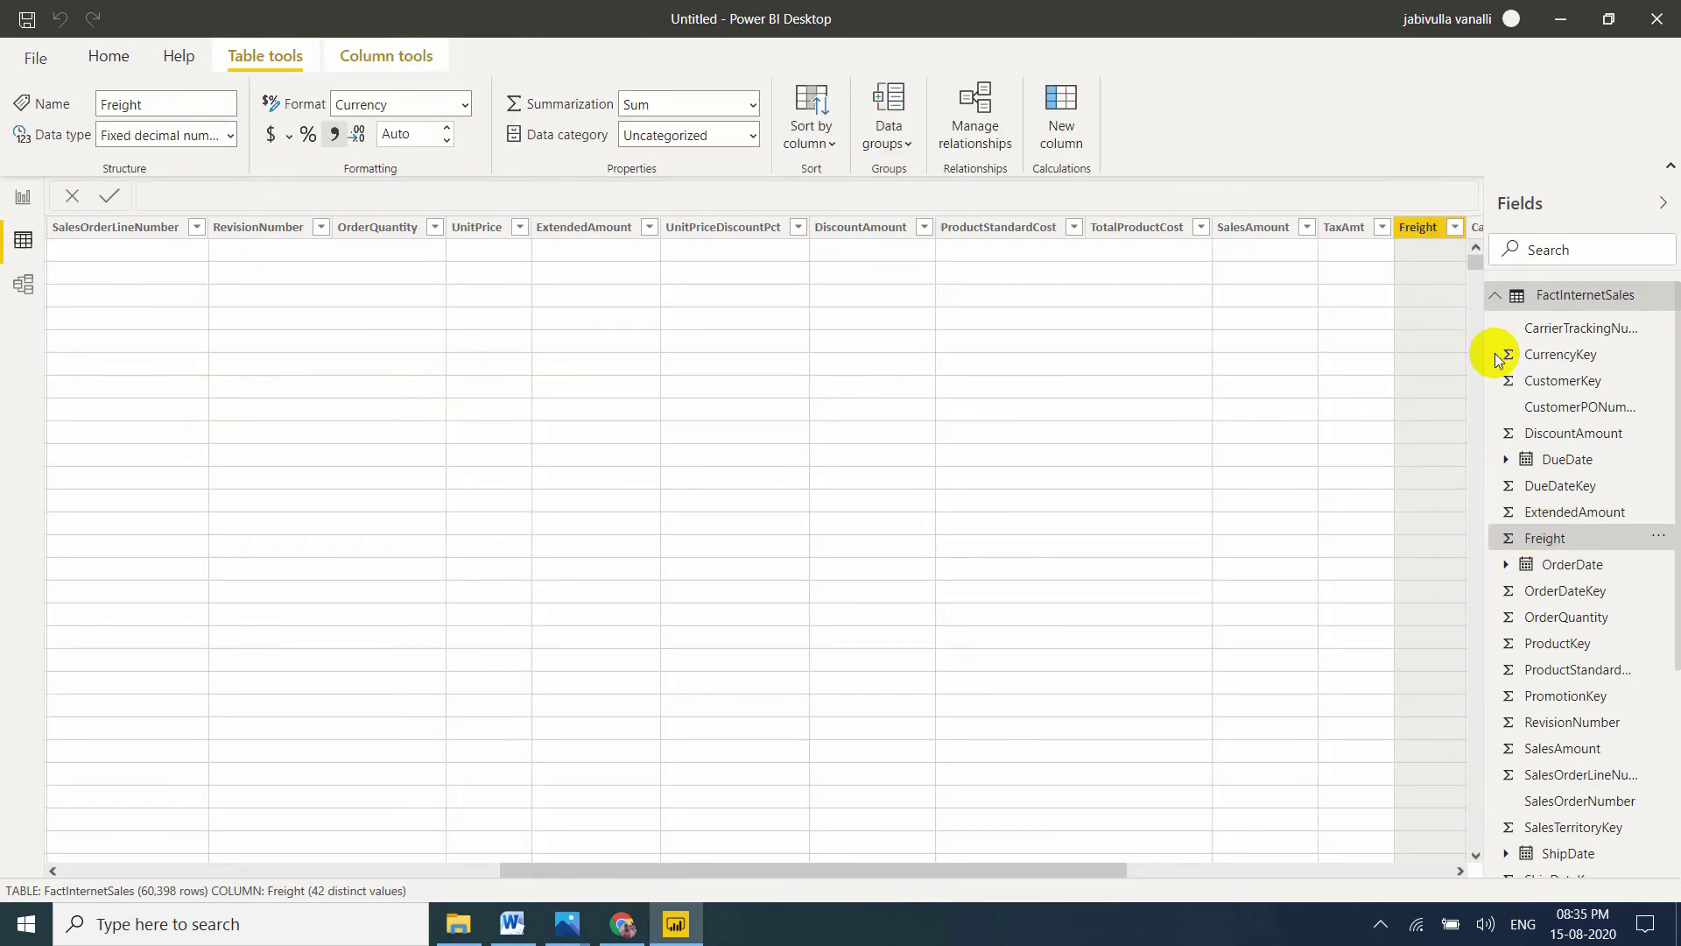
left_click(1454, 229)
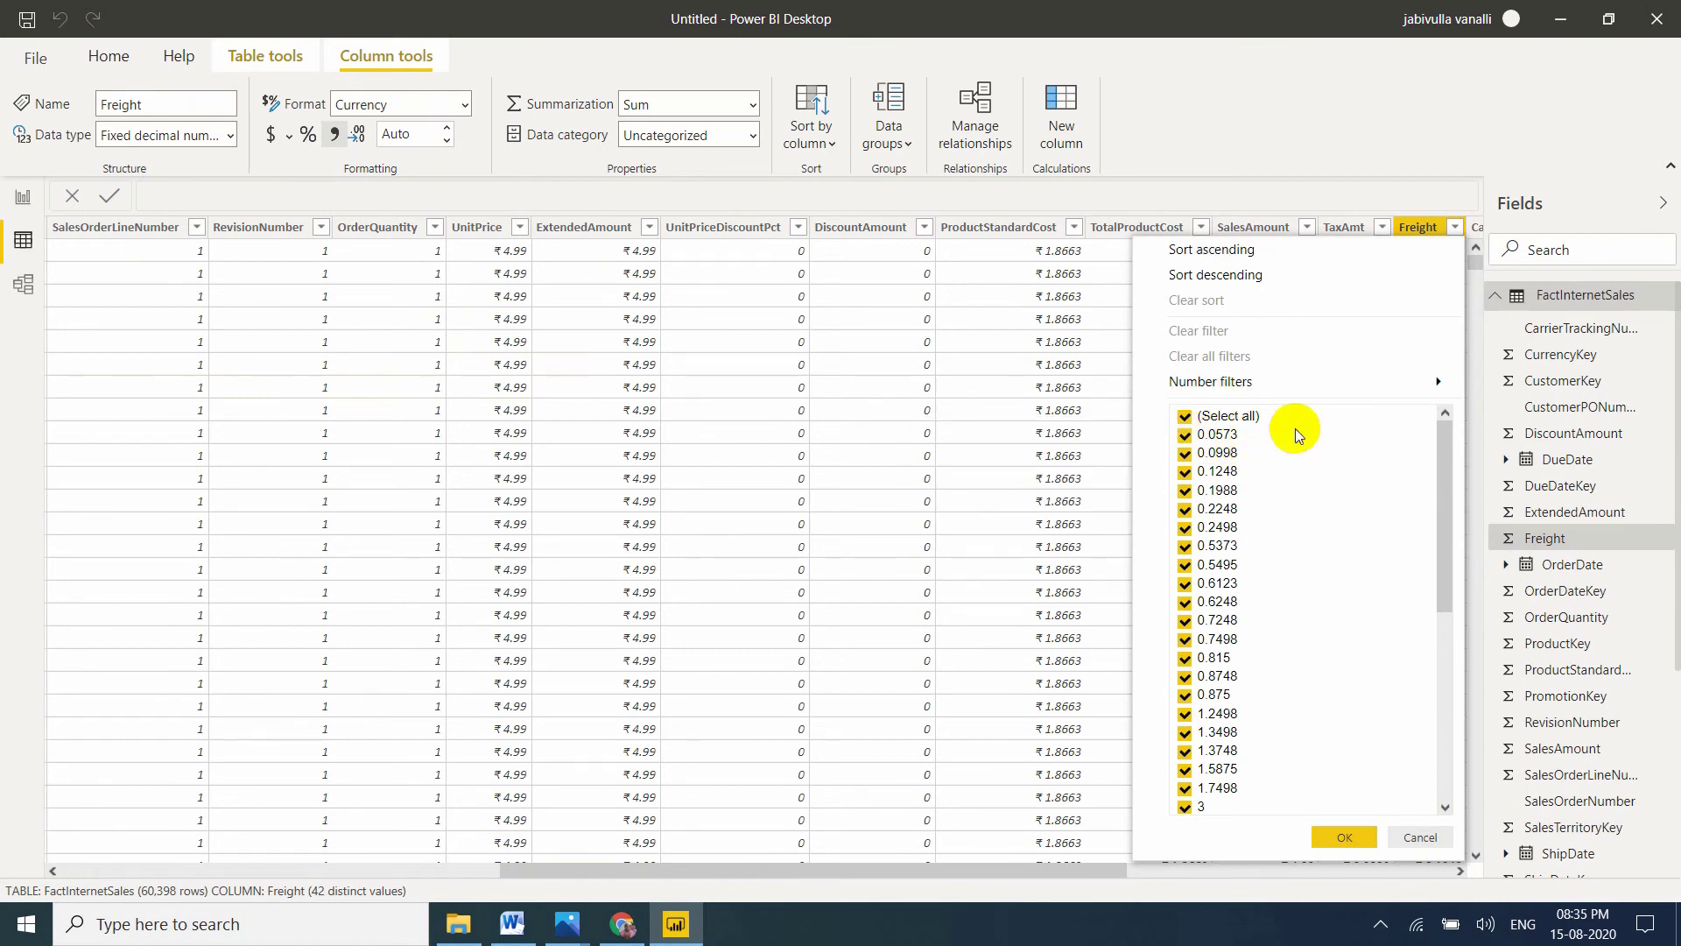
mouse_move(1261, 381)
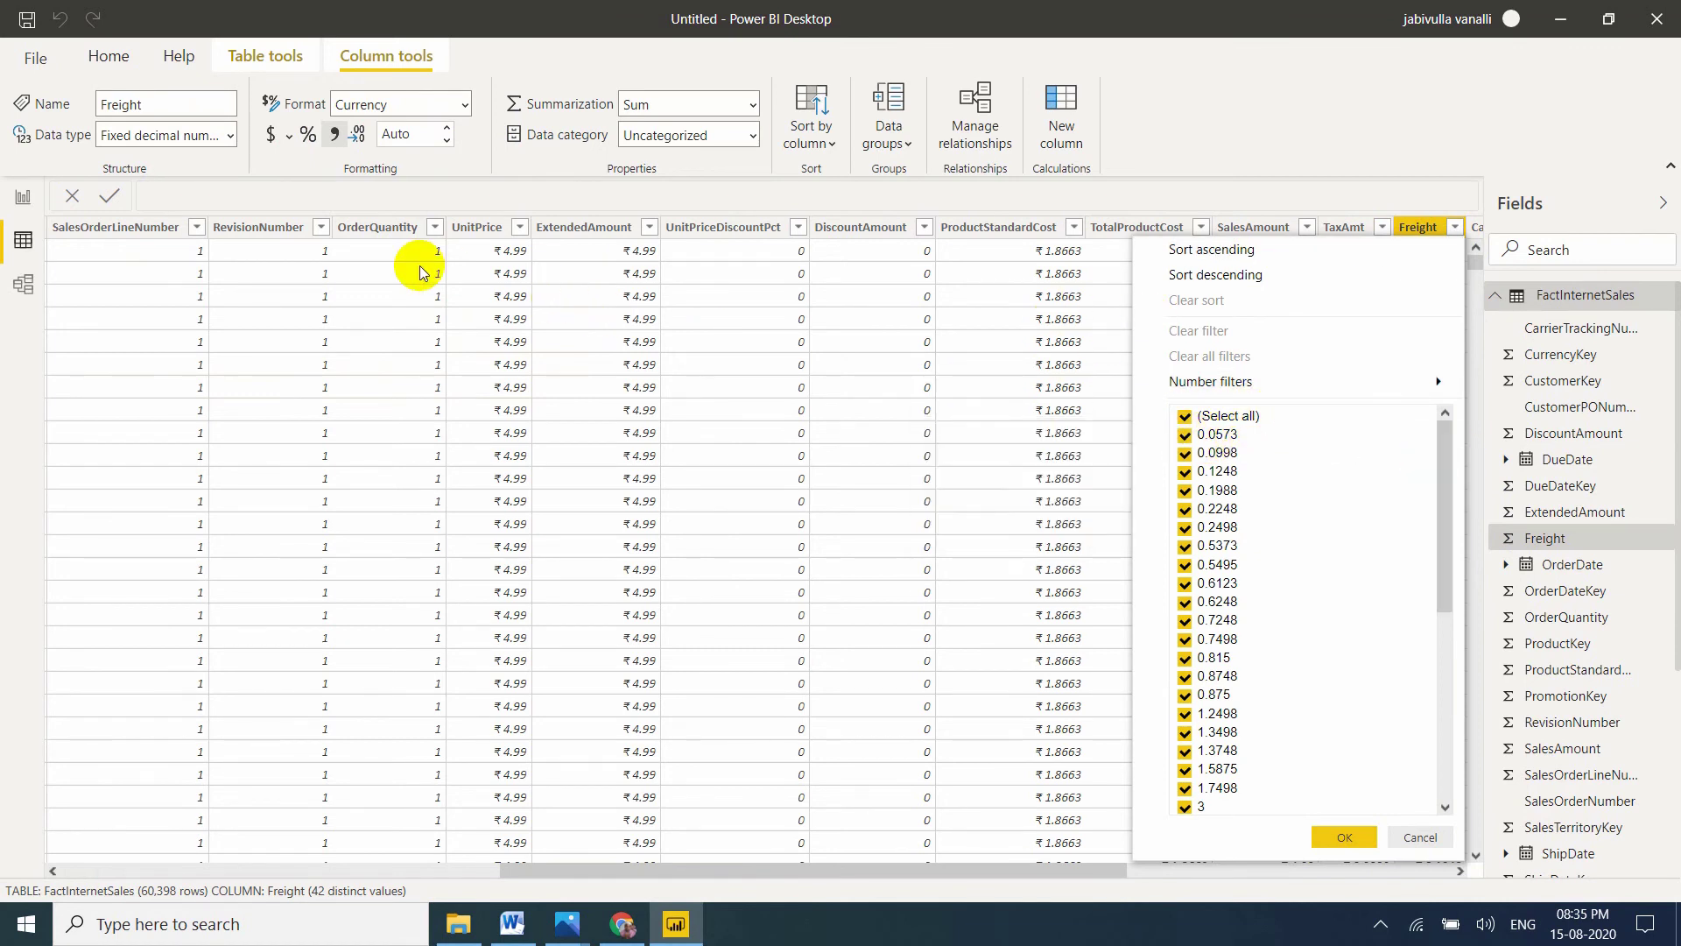
Step: Locate the SalesTerritoryKey column in the FactInternetSales data and examine the values in its filter list
left_click(853, 871)
scroll(750, 863, "left", 5)
left_click_drag(763, 865, 636, 858)
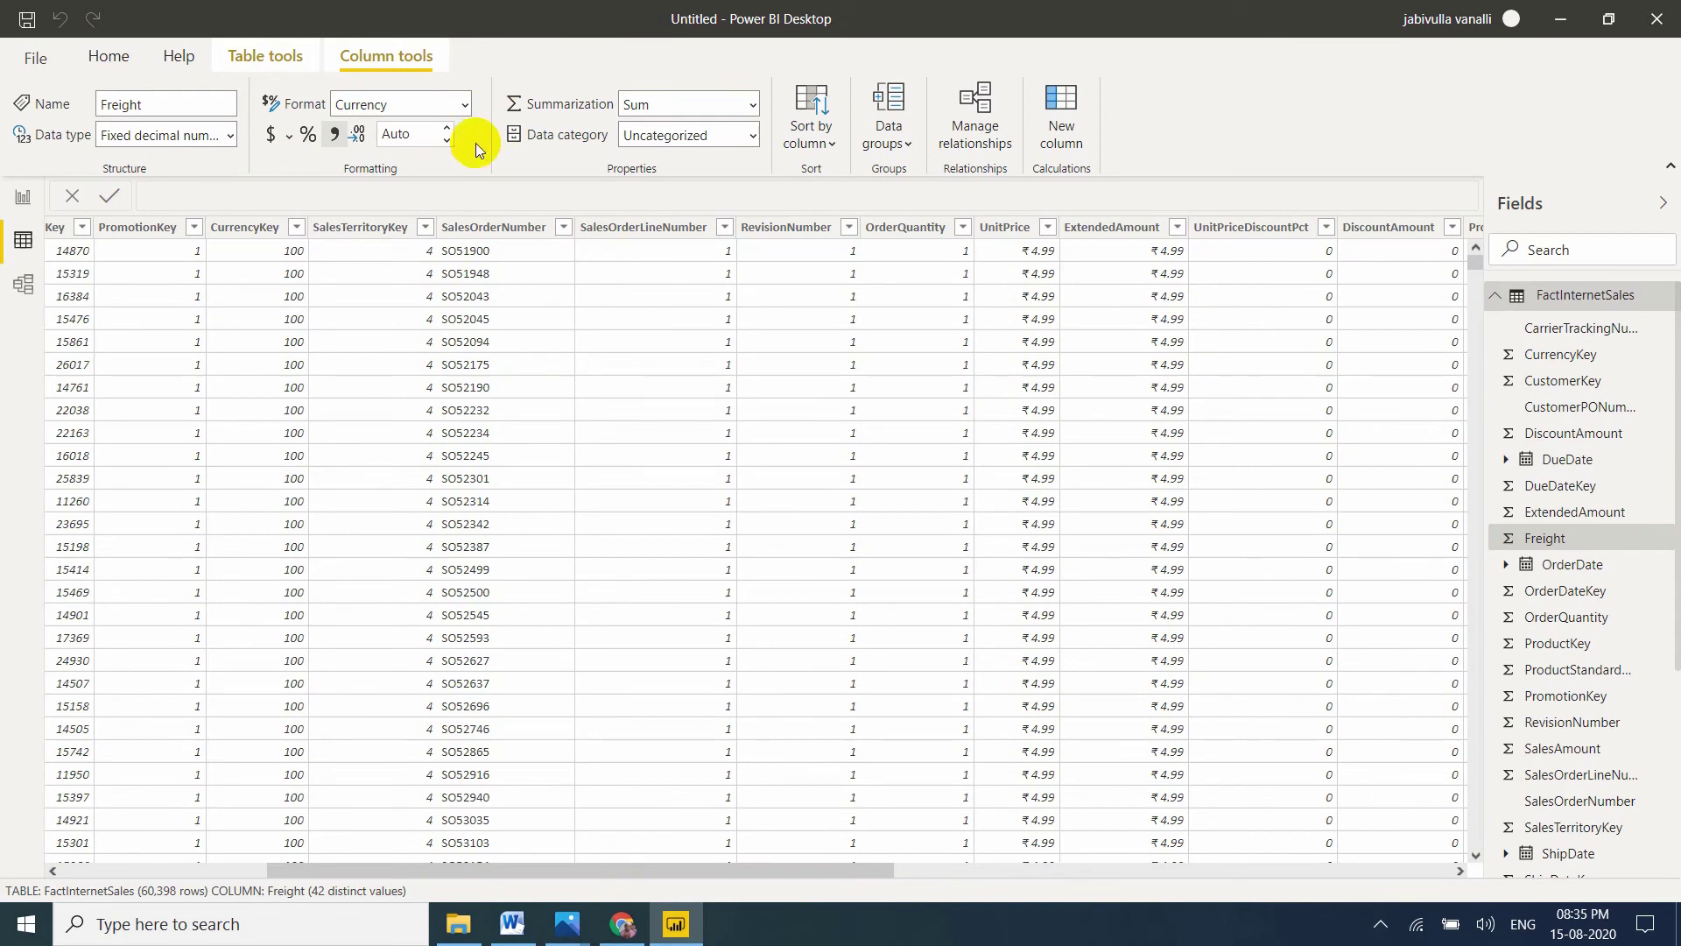
left_click(427, 227)
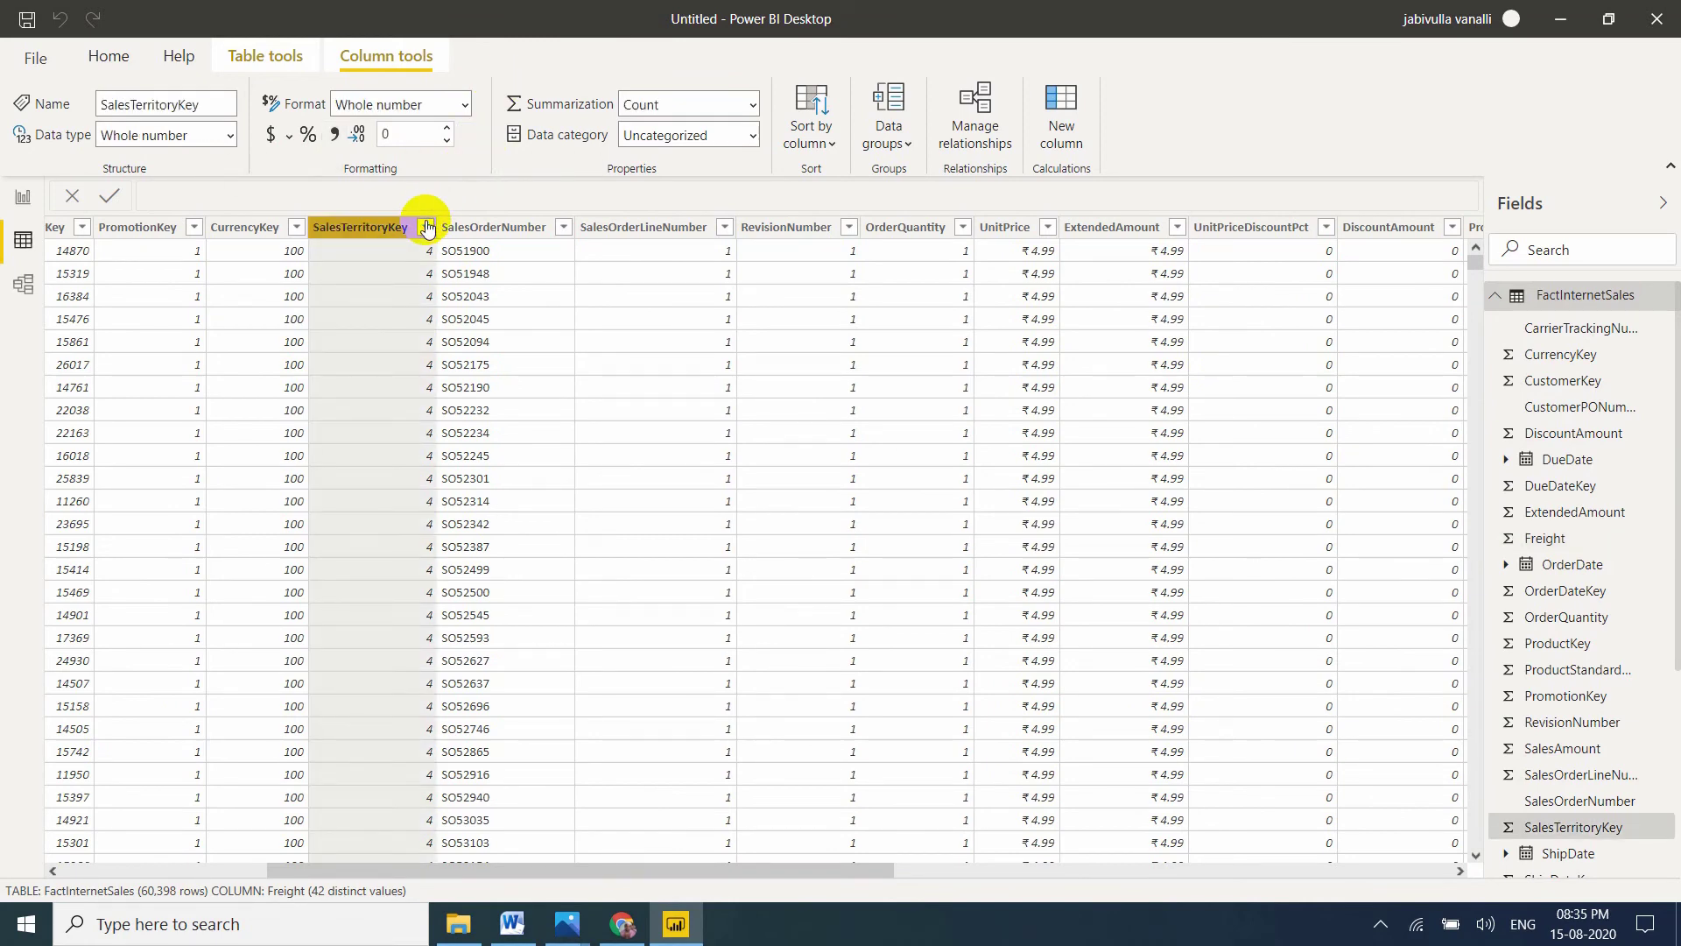
left_click(427, 227)
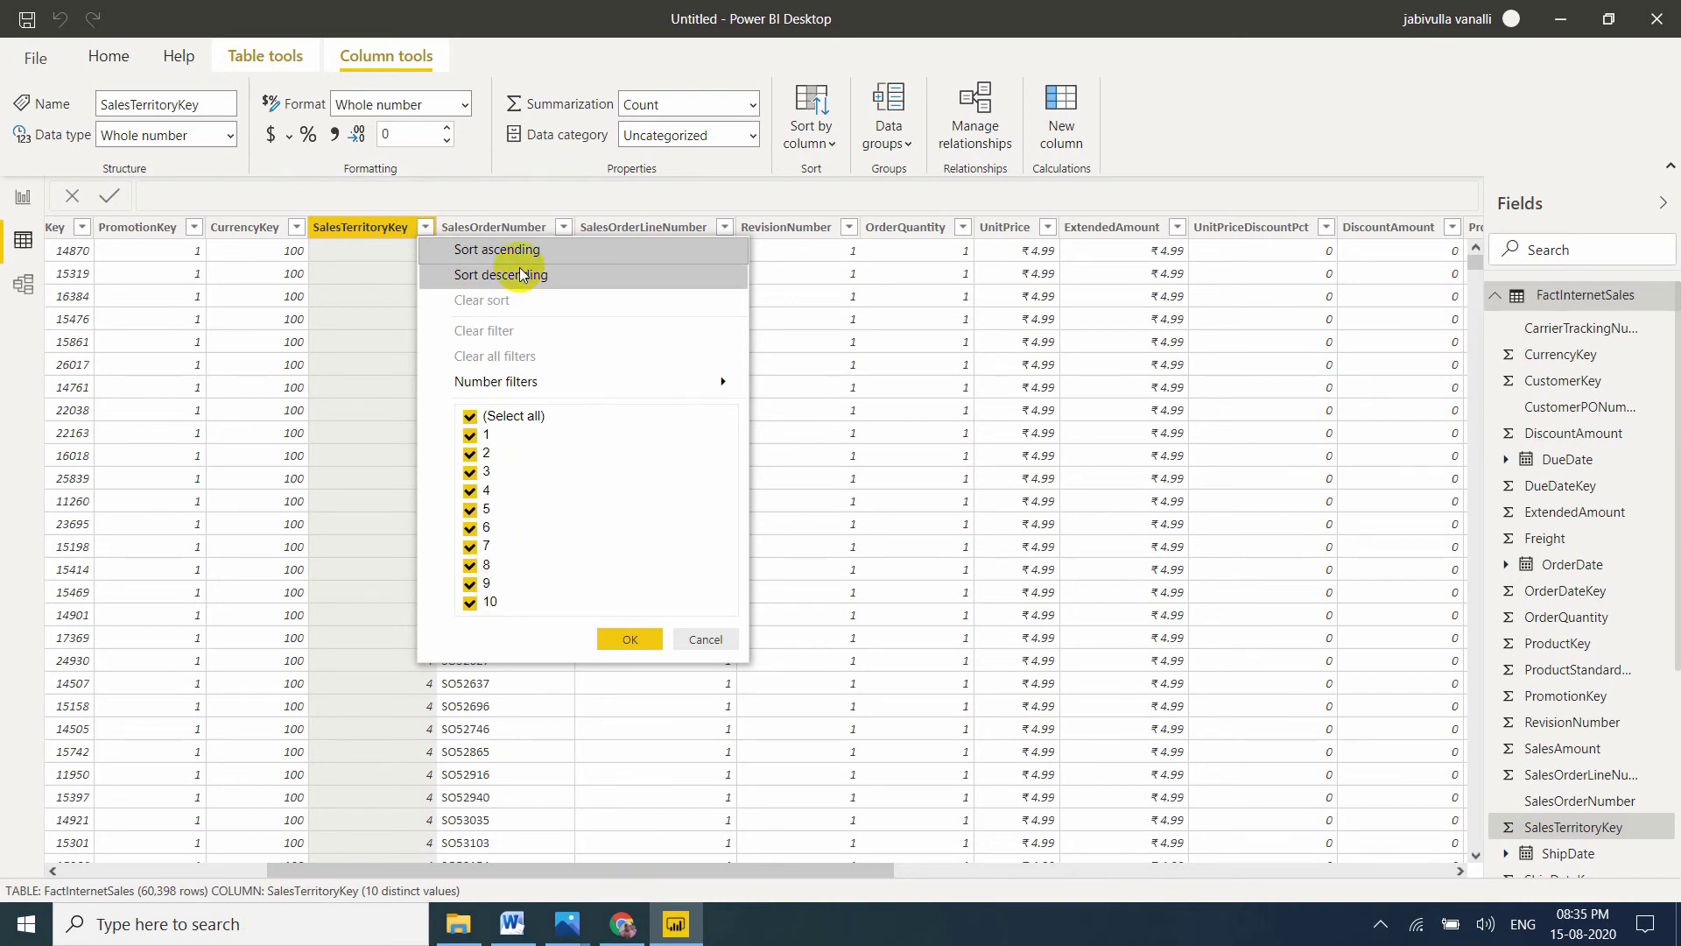
left_click(625, 642)
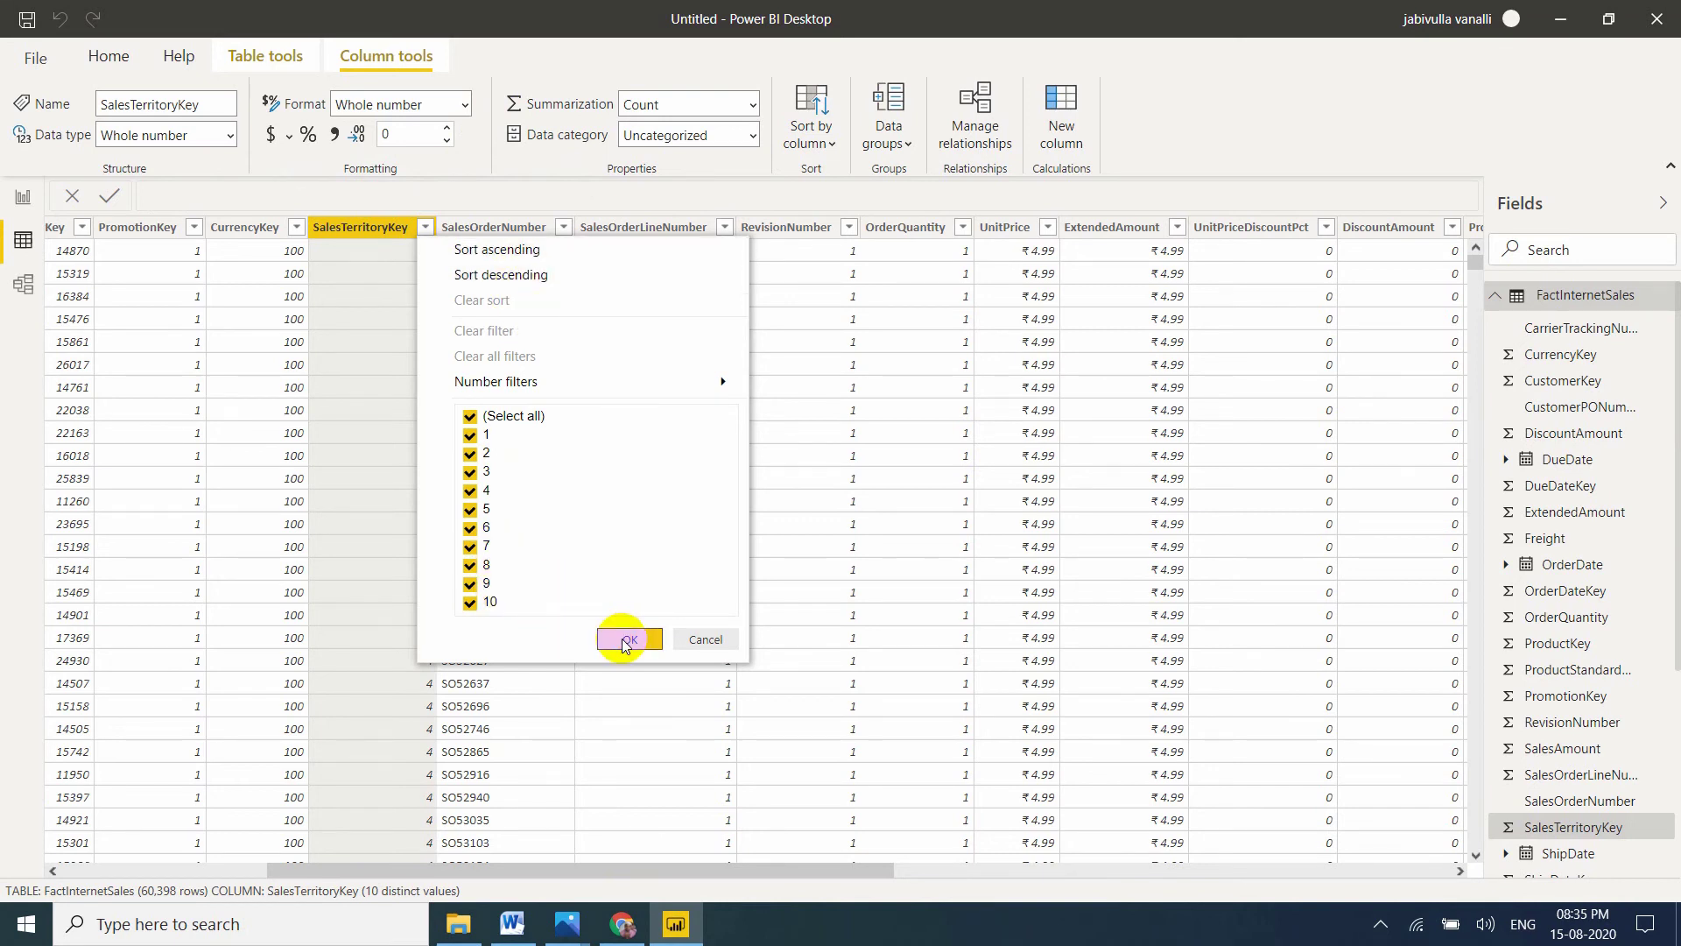
left_click(624, 642)
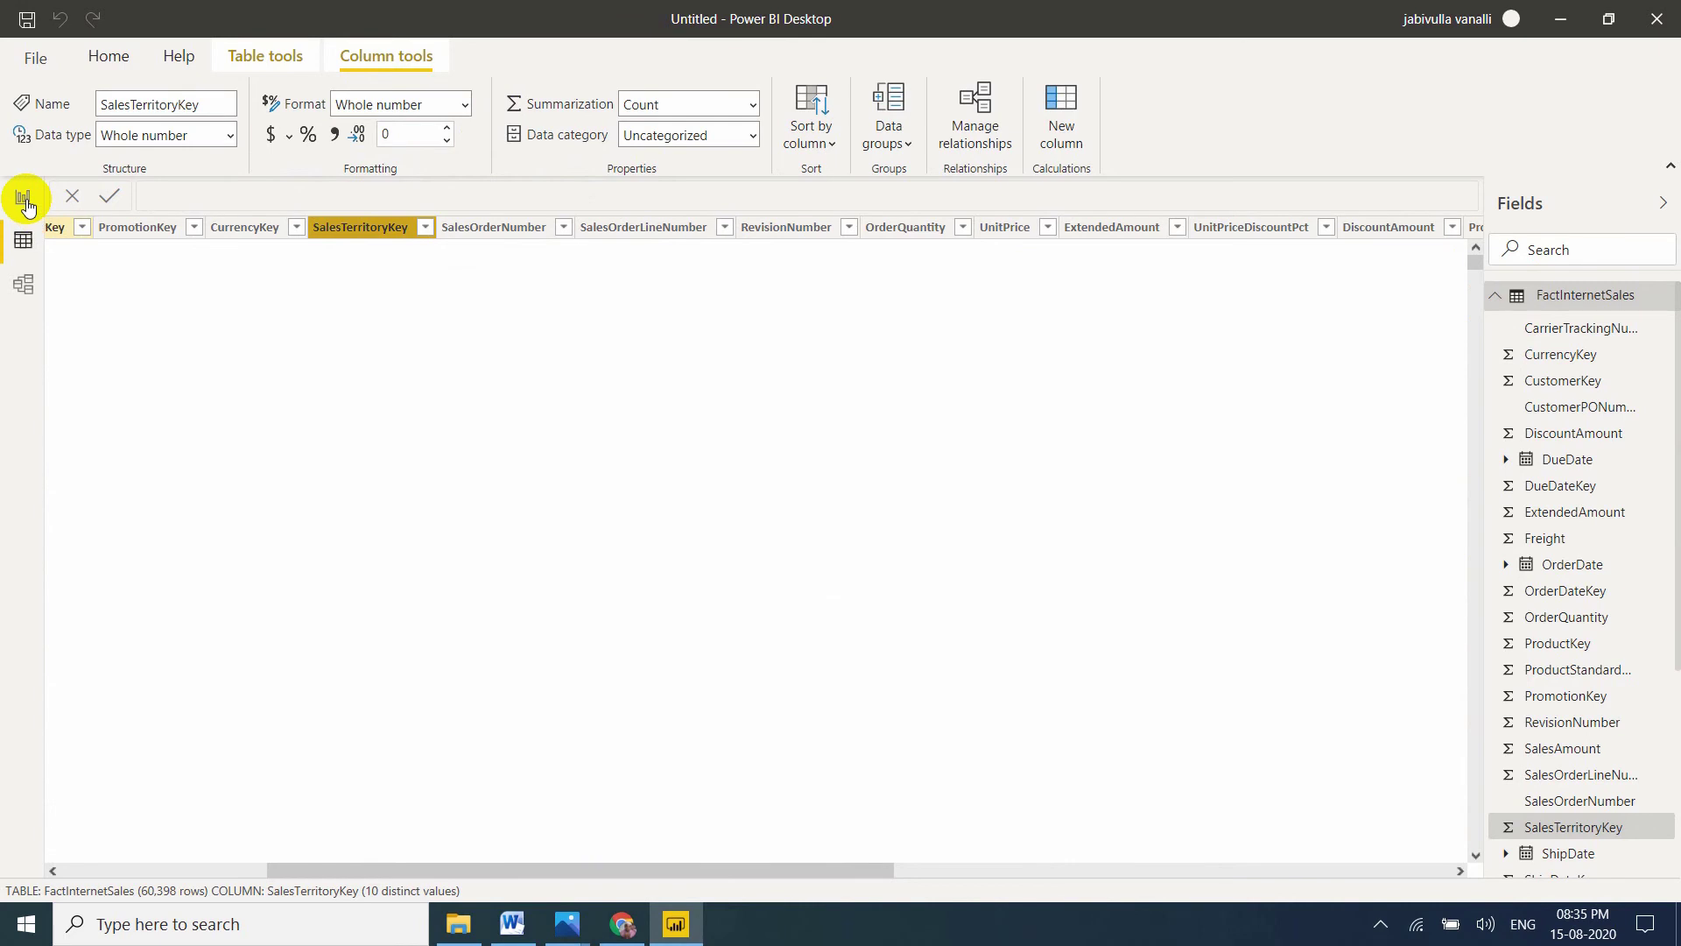
Step: Filter the SalesTerritoryKey column of FactInternetSales to show only territory 10
left_click(424, 228)
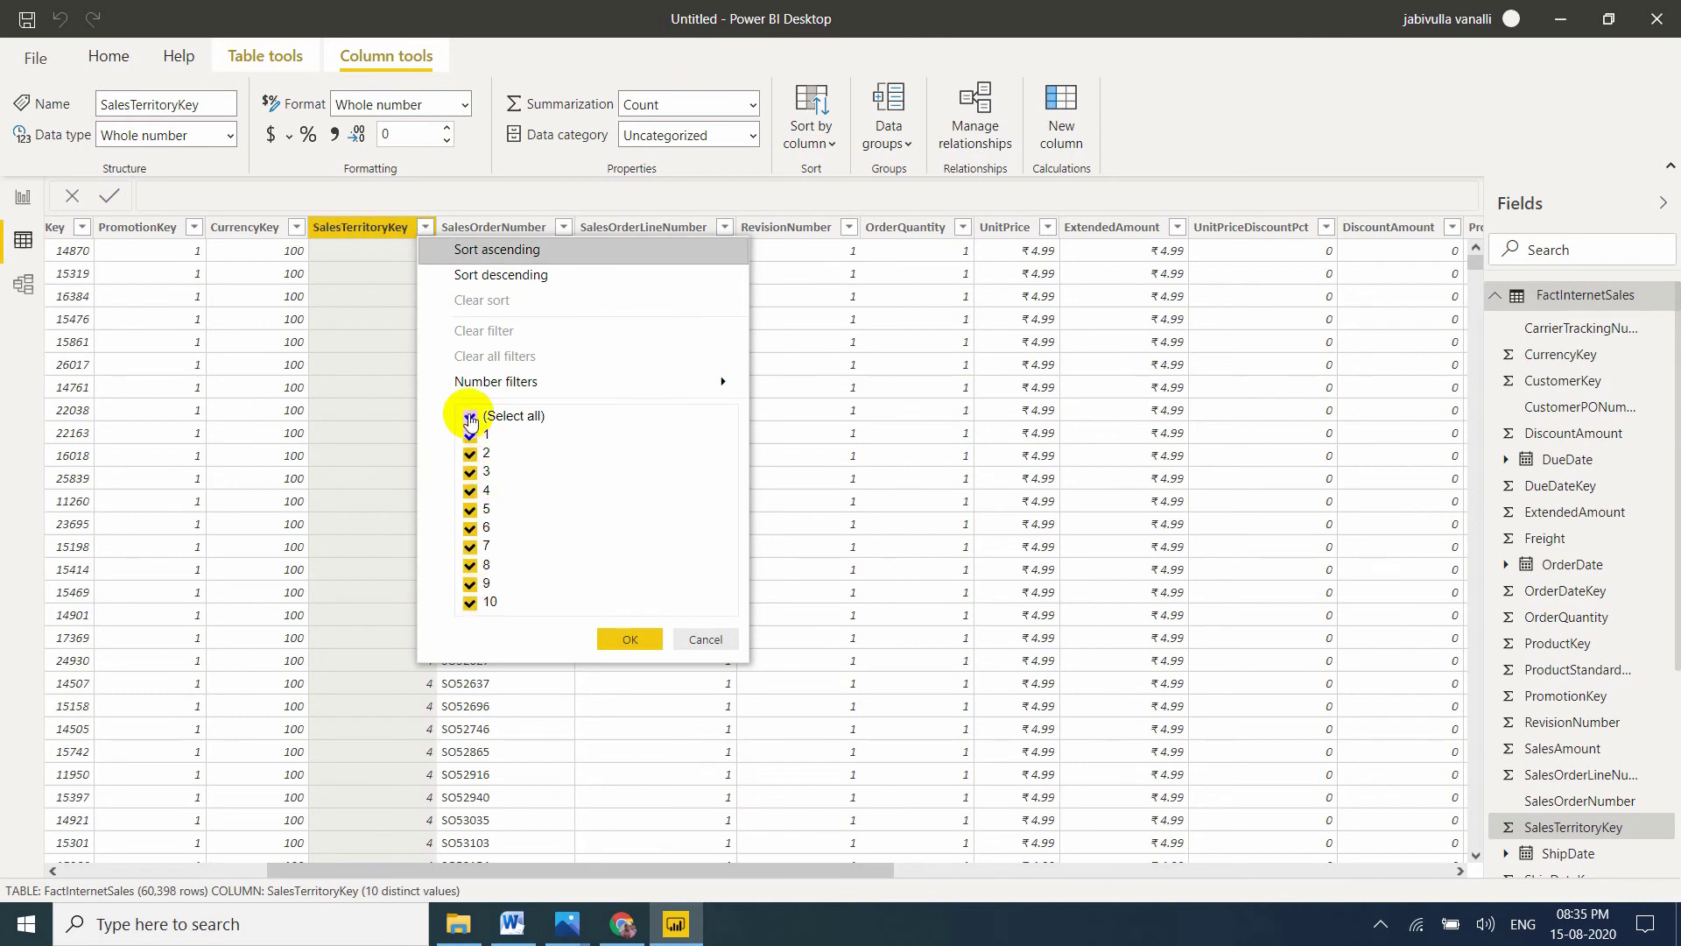
left_click(471, 417)
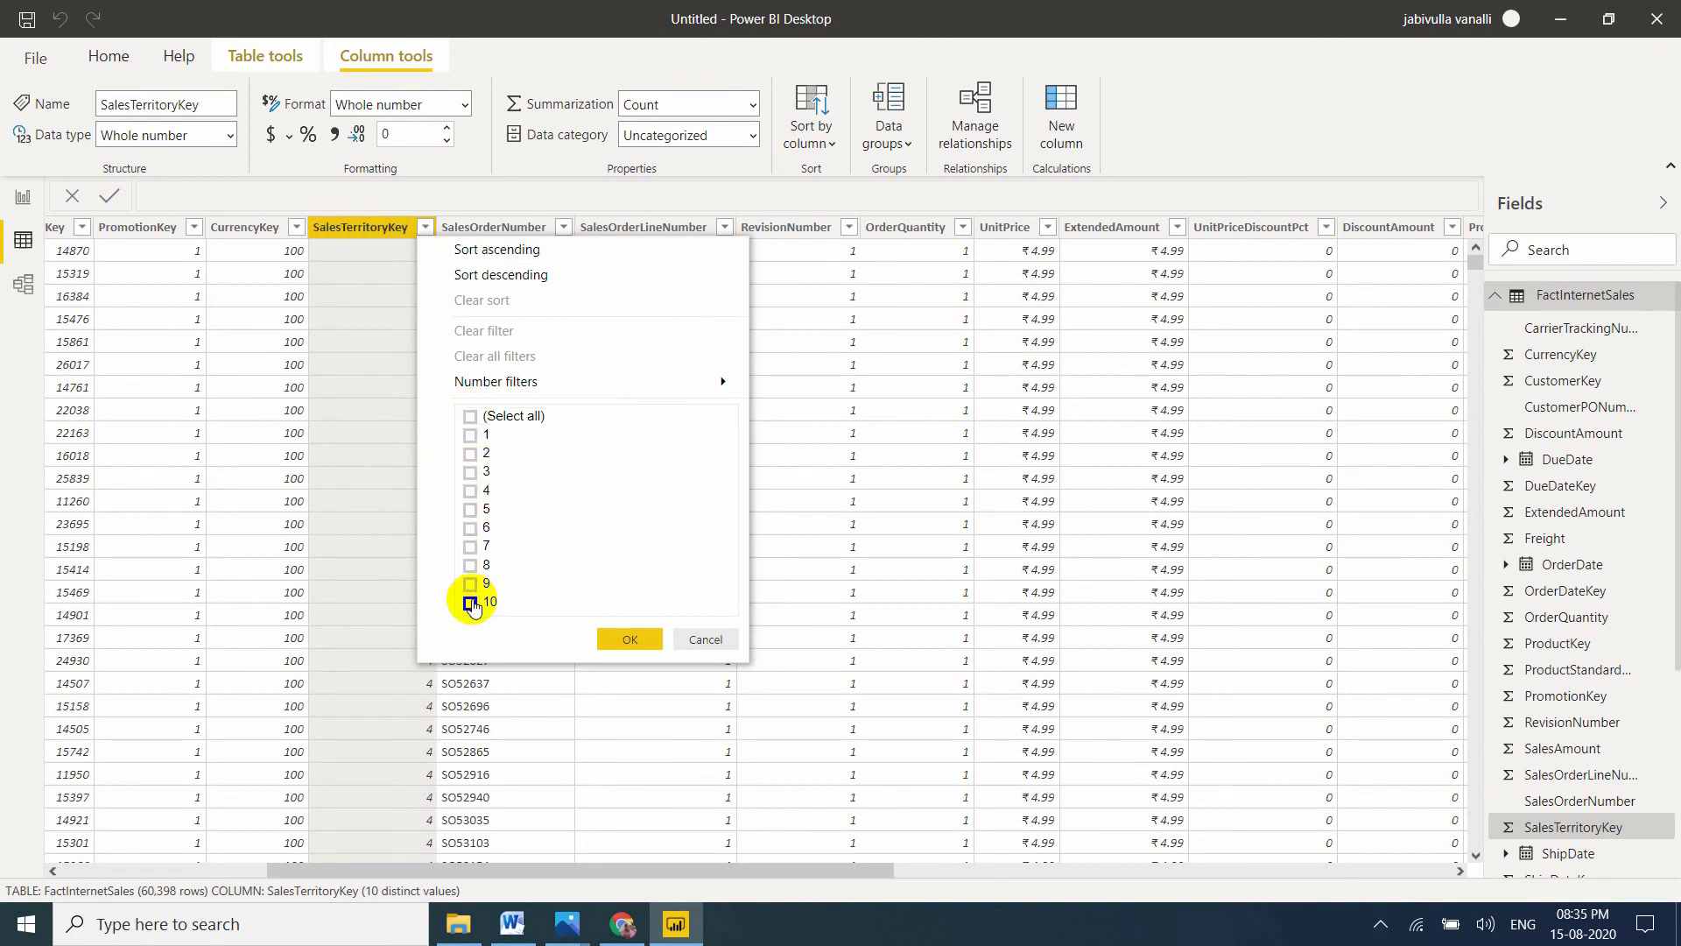
left_click(472, 604)
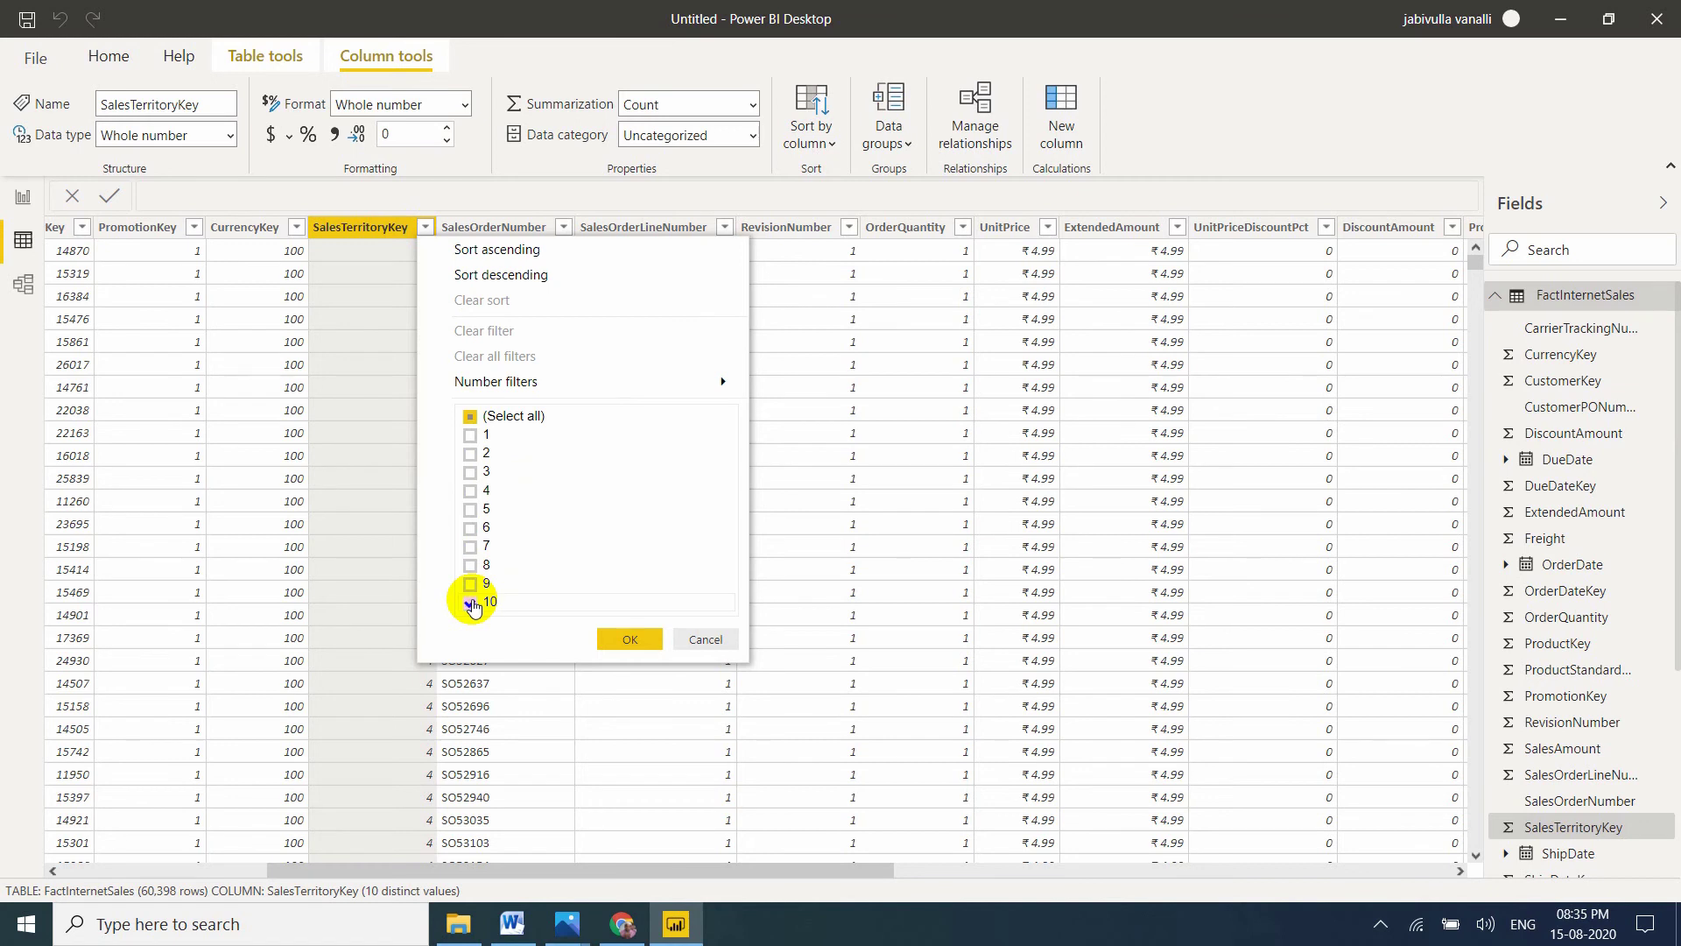
left_click(646, 648)
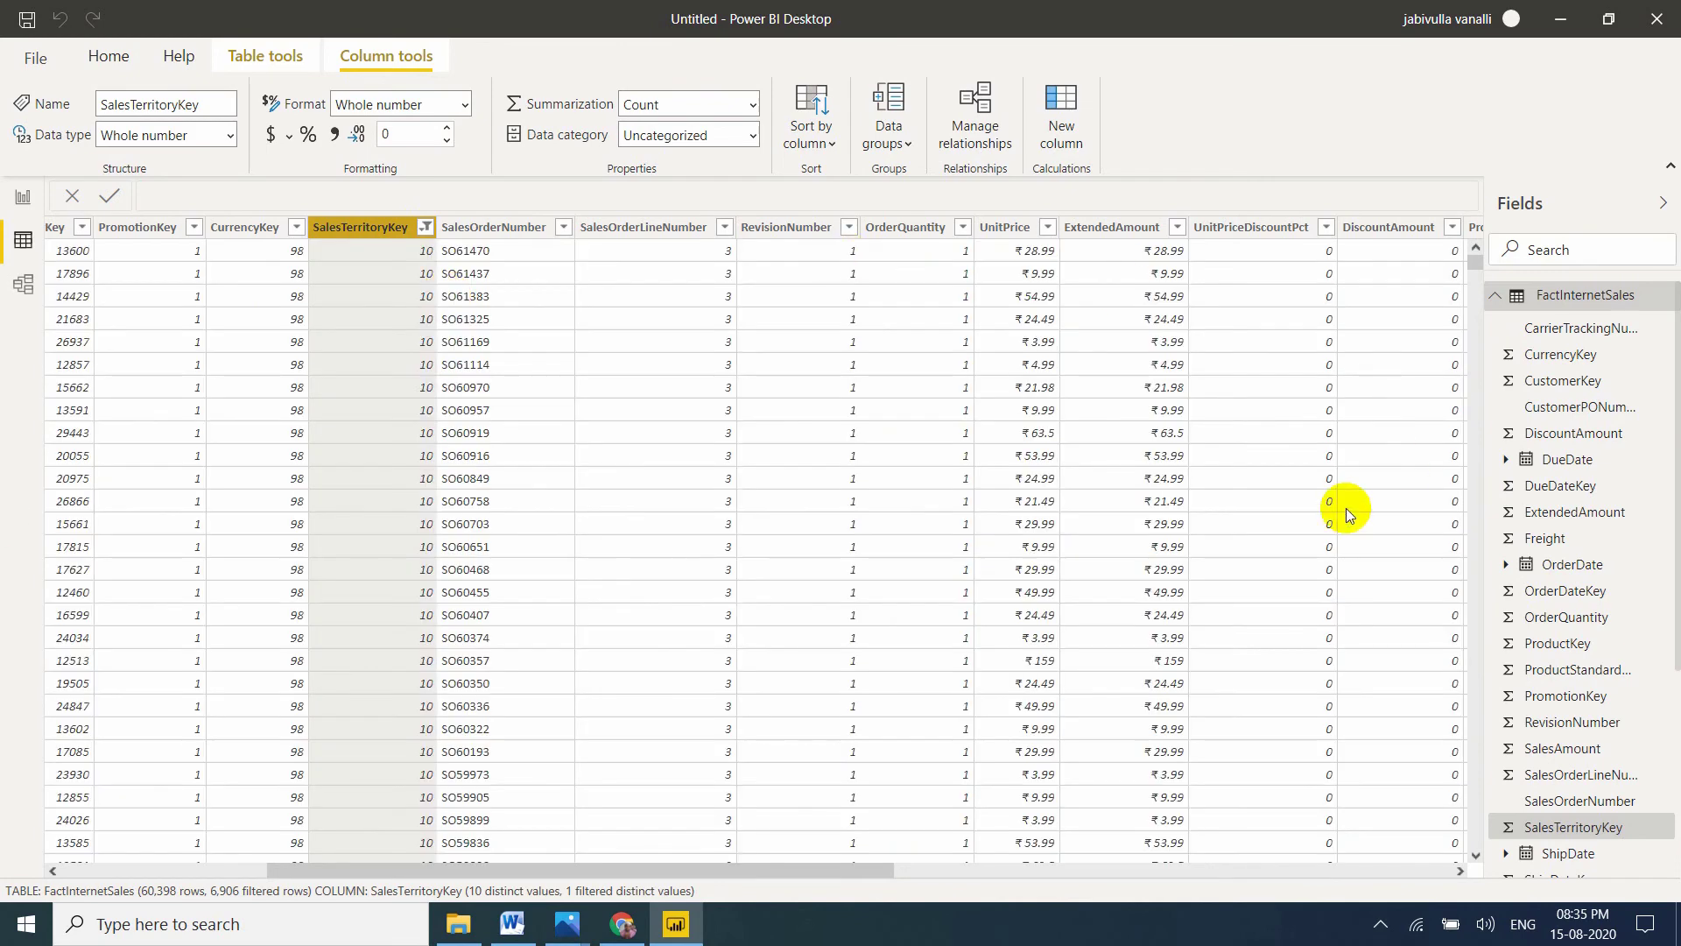
Step: In the report view, create a new measure in the product table, name it OnlySalestret10 and start its formula with MINX
left_click(12, 206)
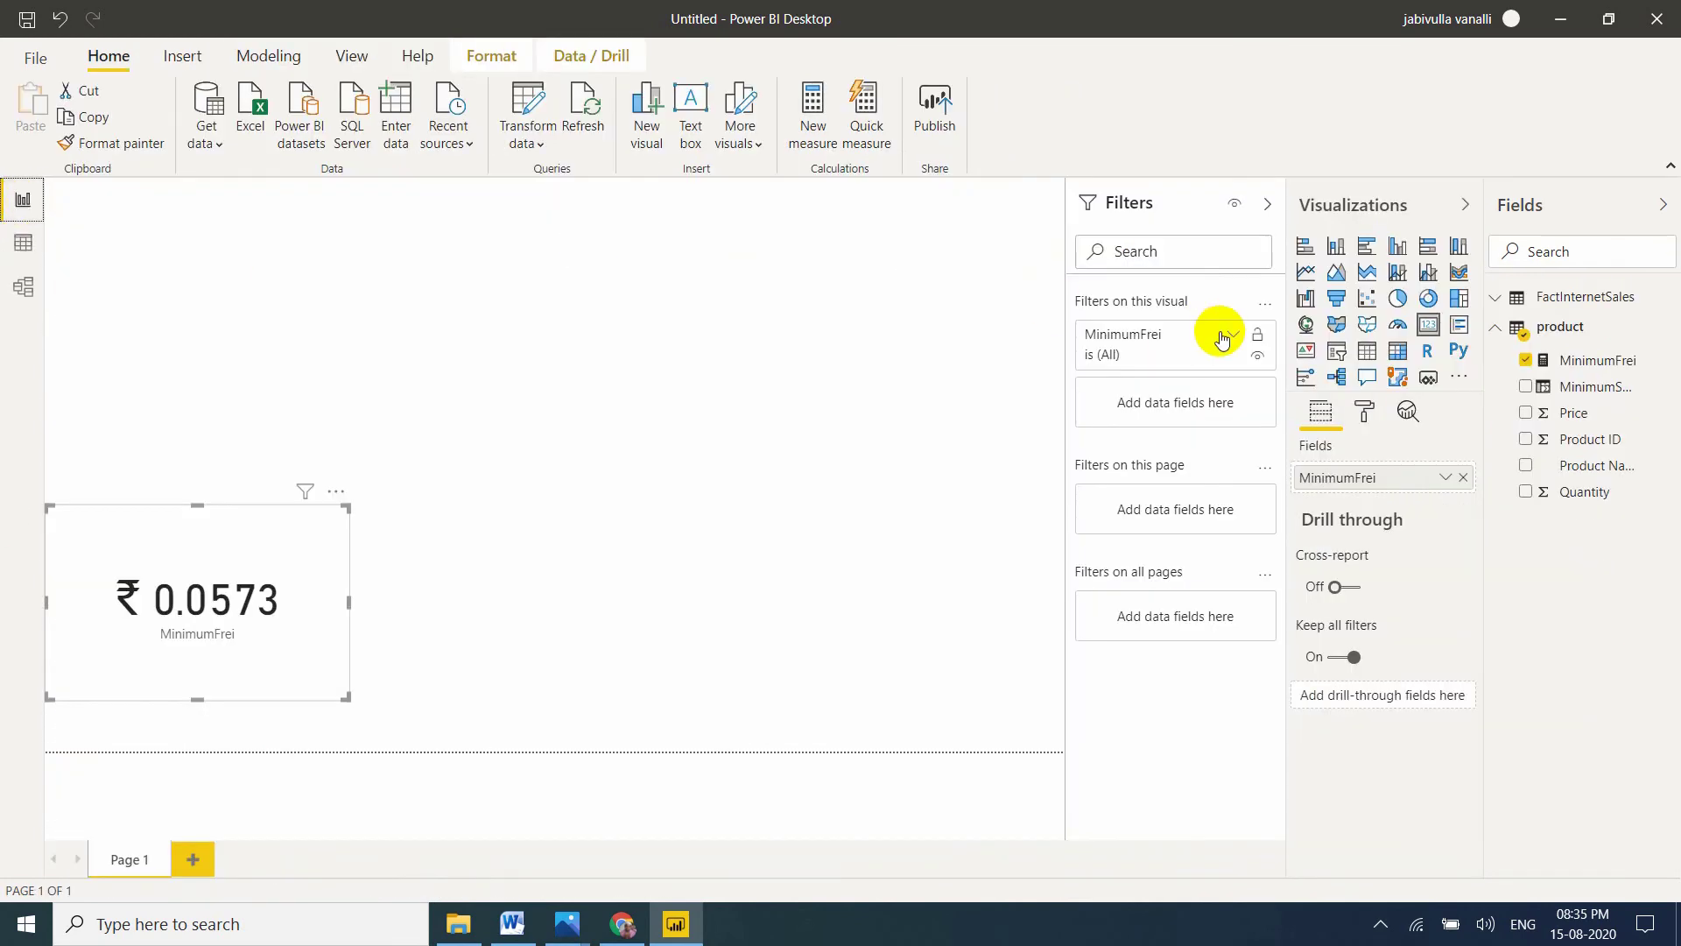
right_click(1561, 327)
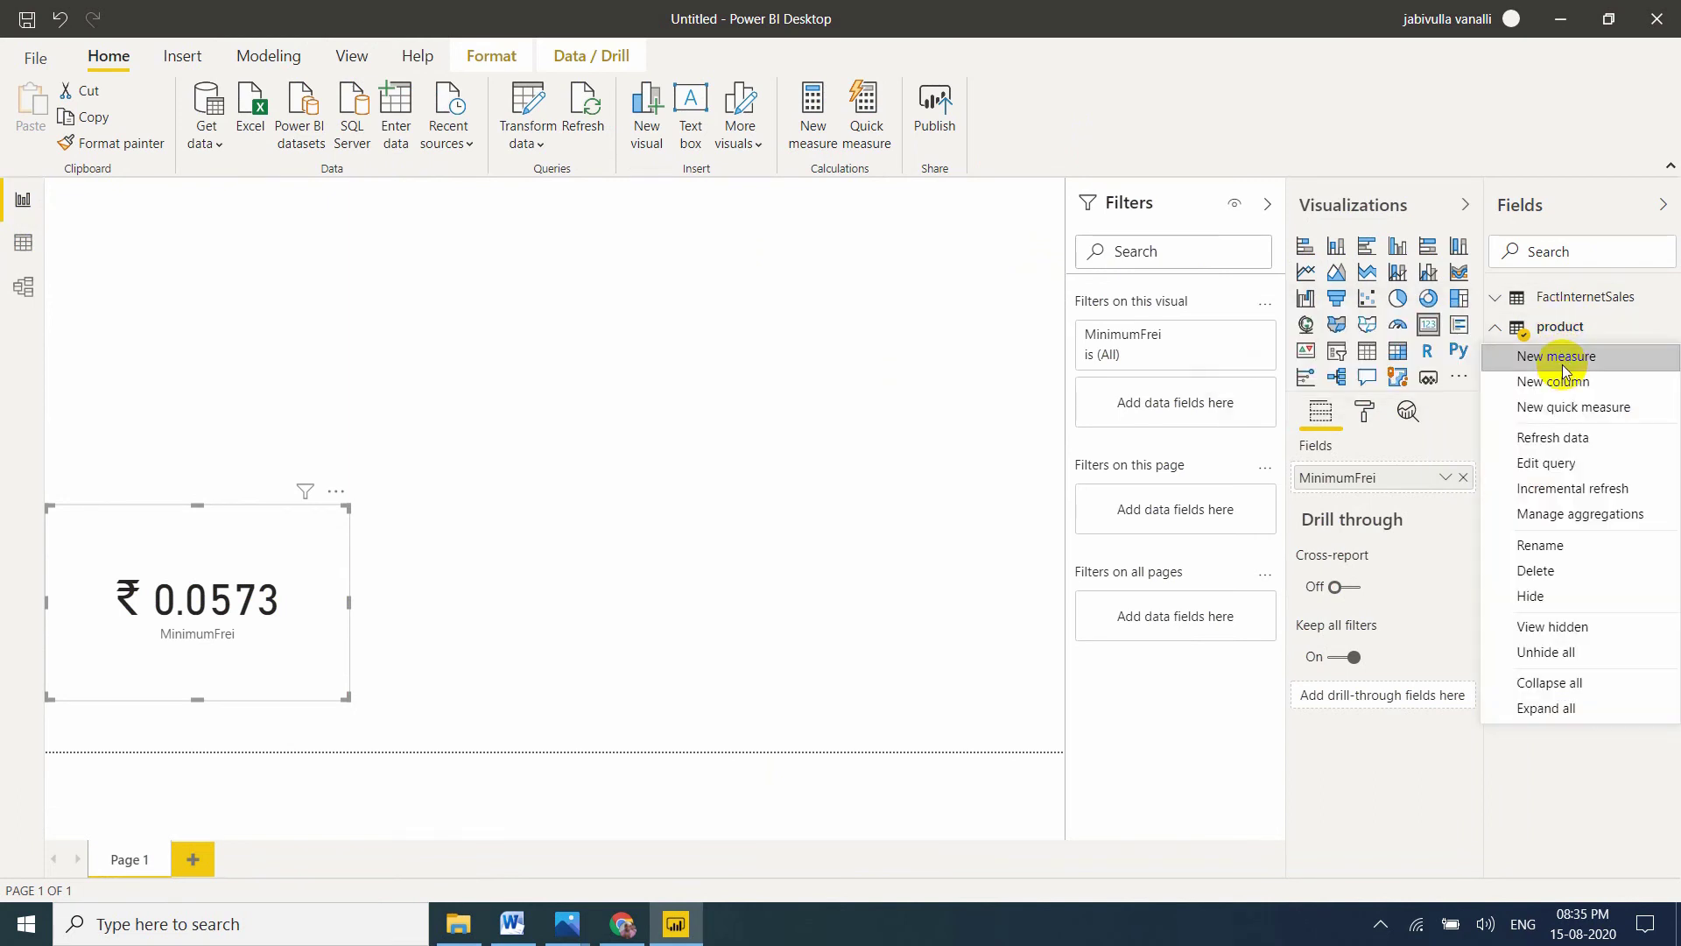
key("Escape")
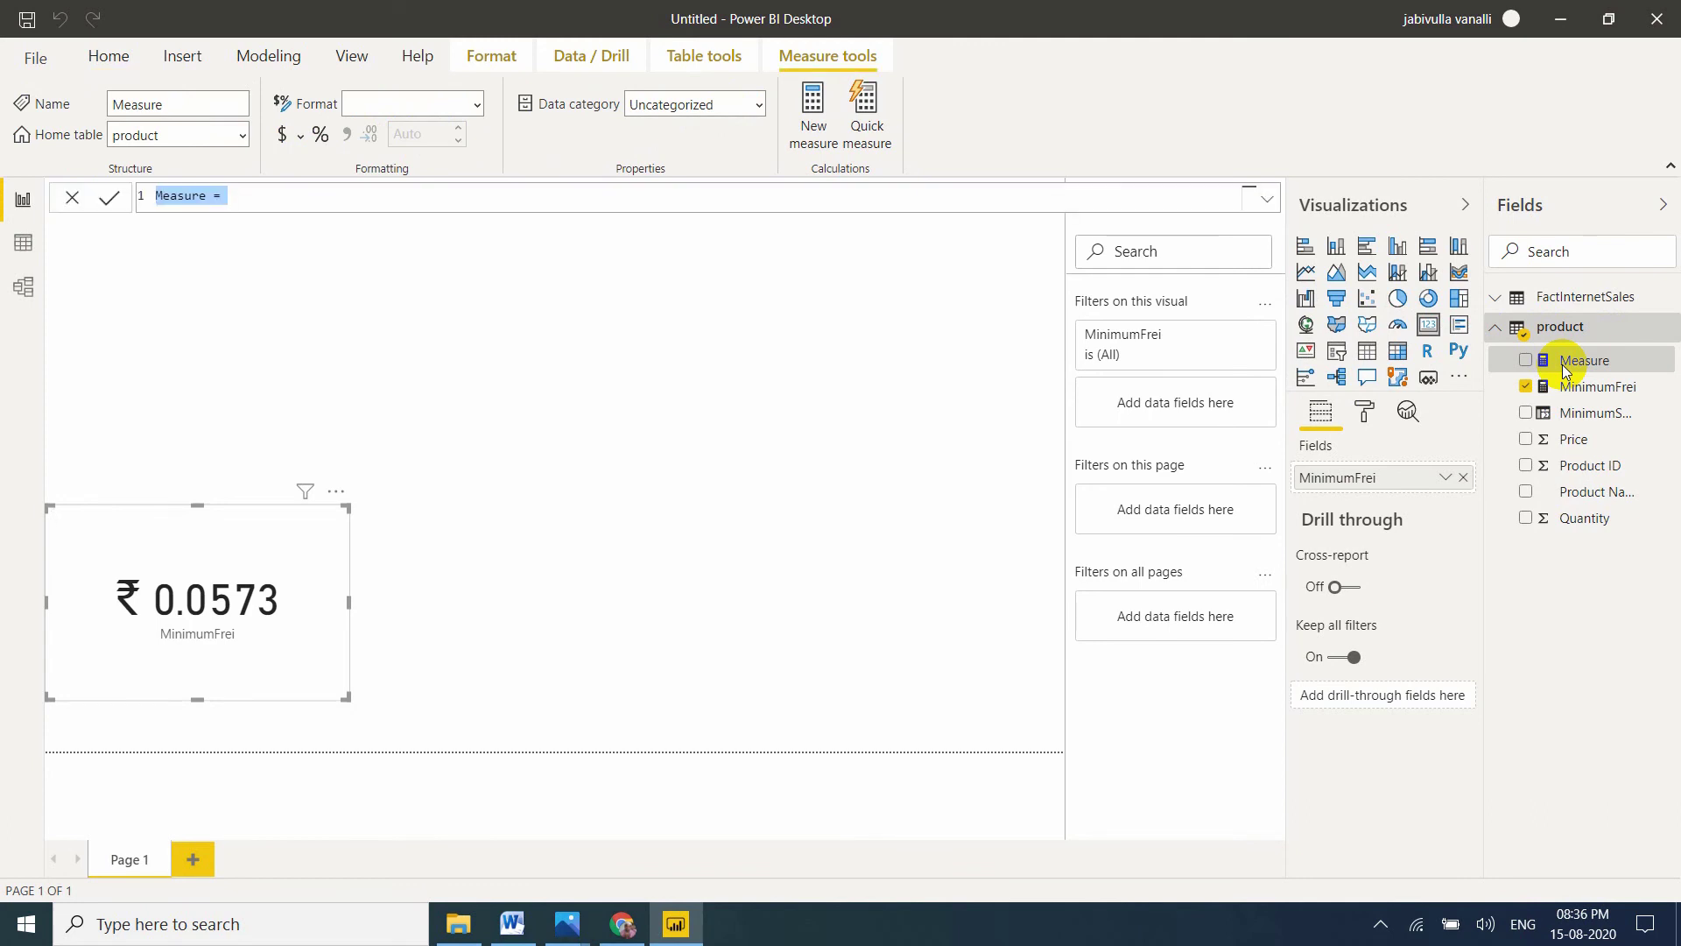
type("Only")
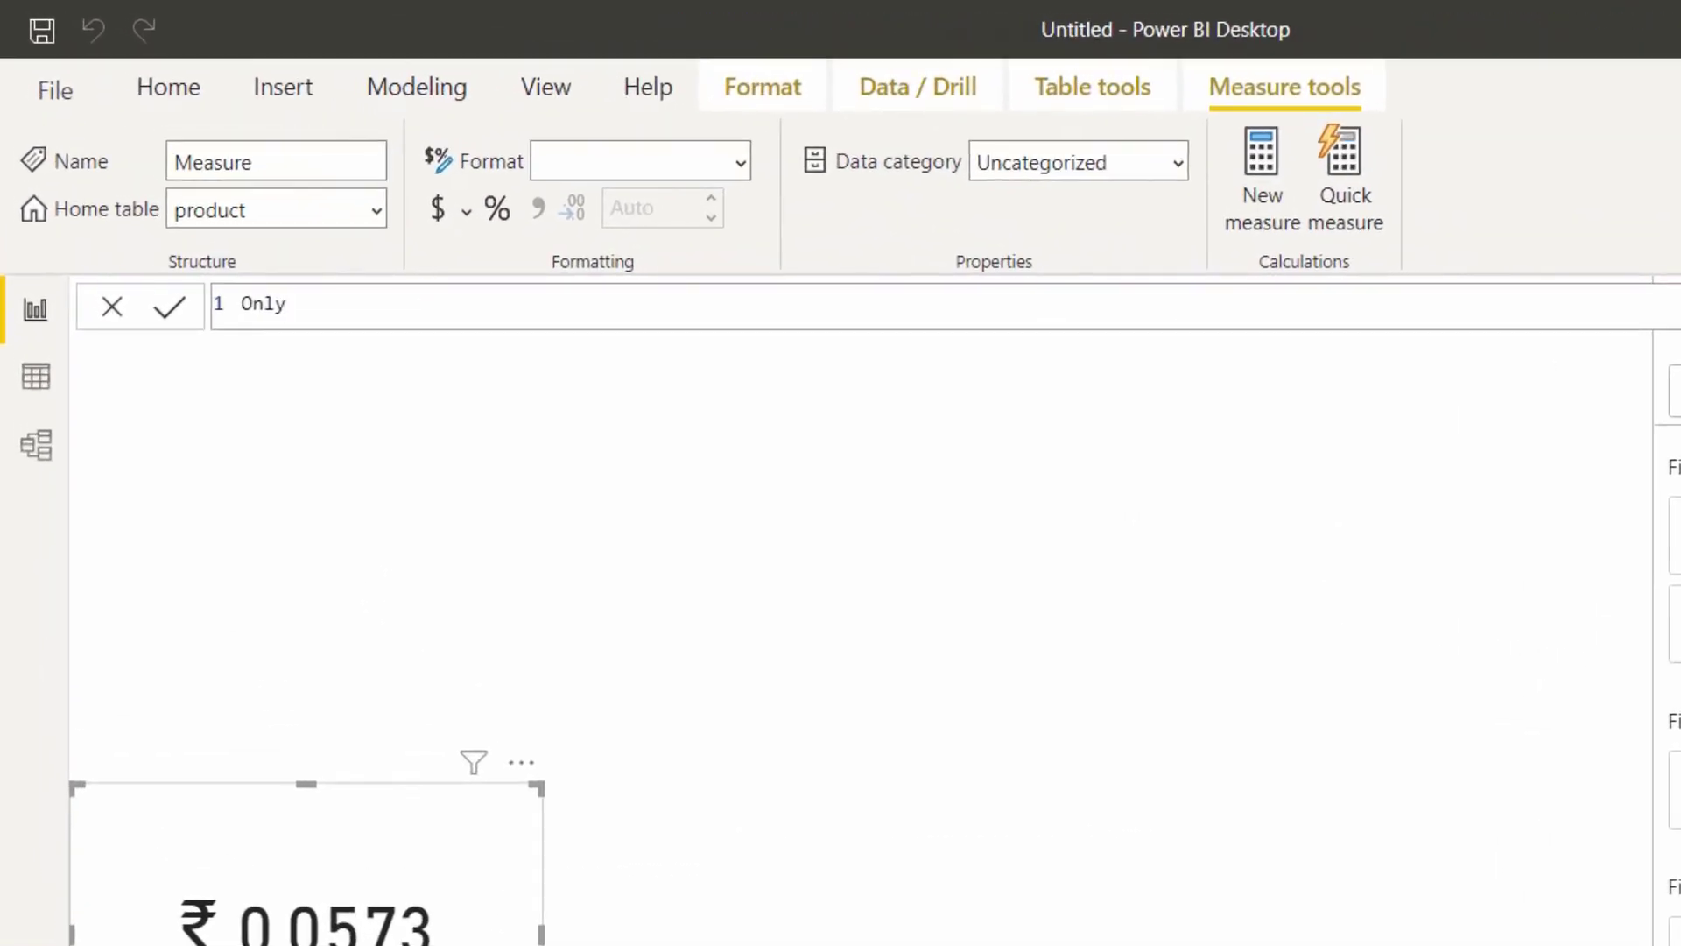
type("Salestret10 = minx(")
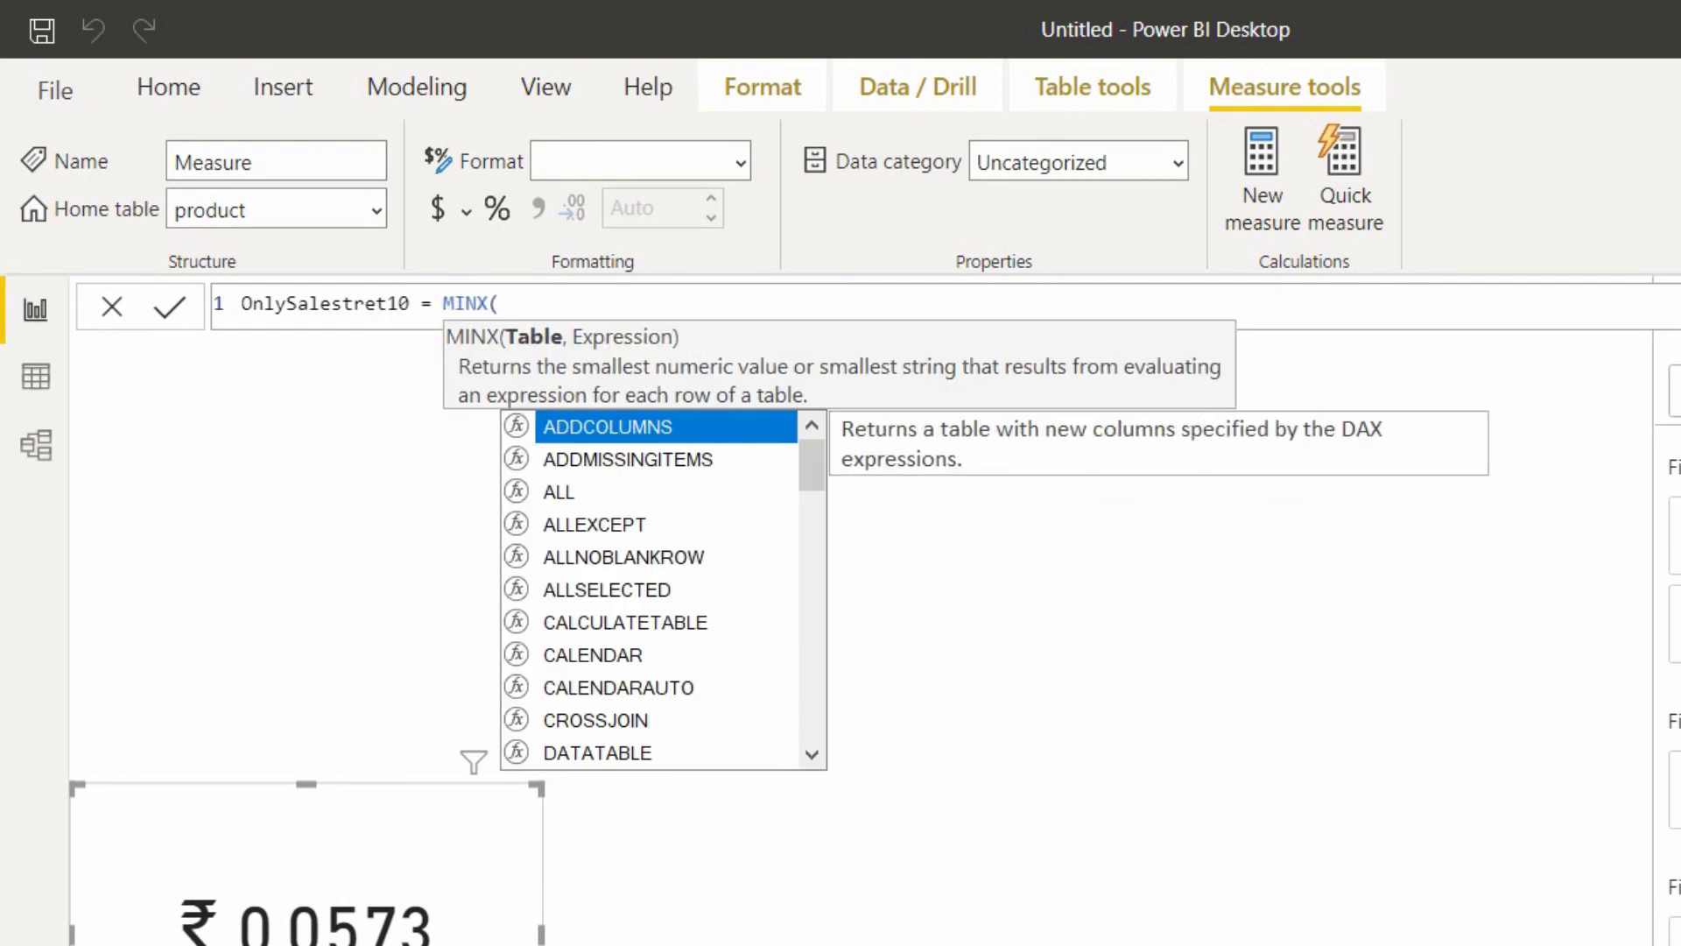
Step: Enter FILTER(FactInternetSales, FactInternetSales[SalesTerritoryKey]=10) as the table argument of MINX in the OnlySalestret10 measure
type("fil")
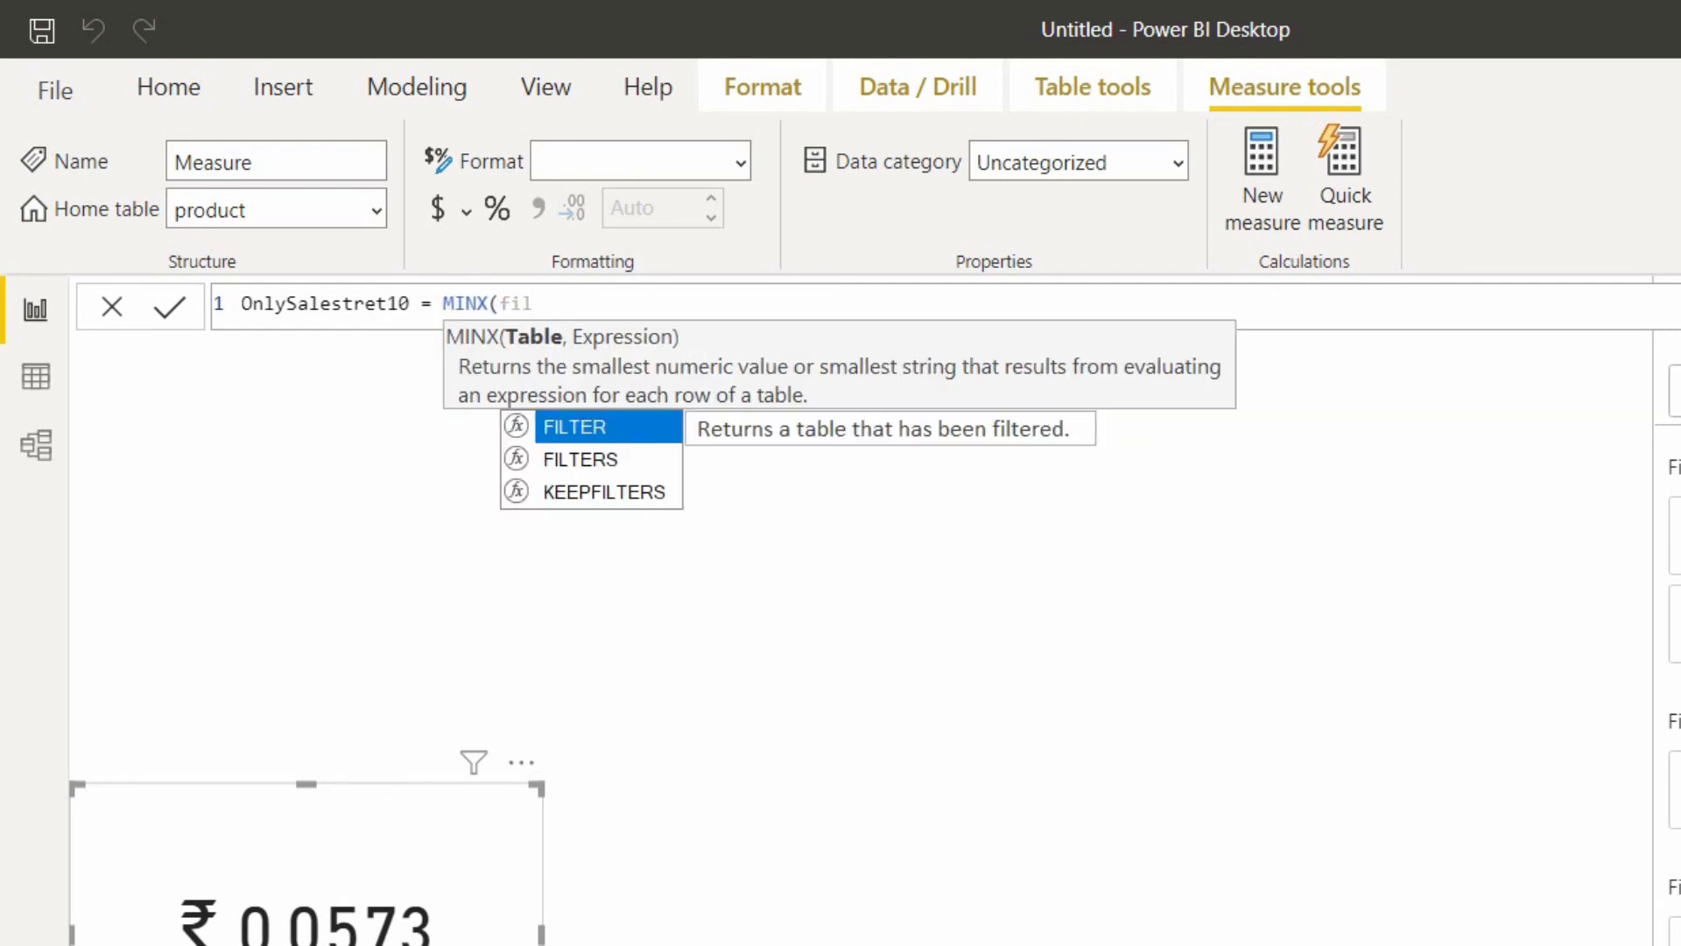
type("(")
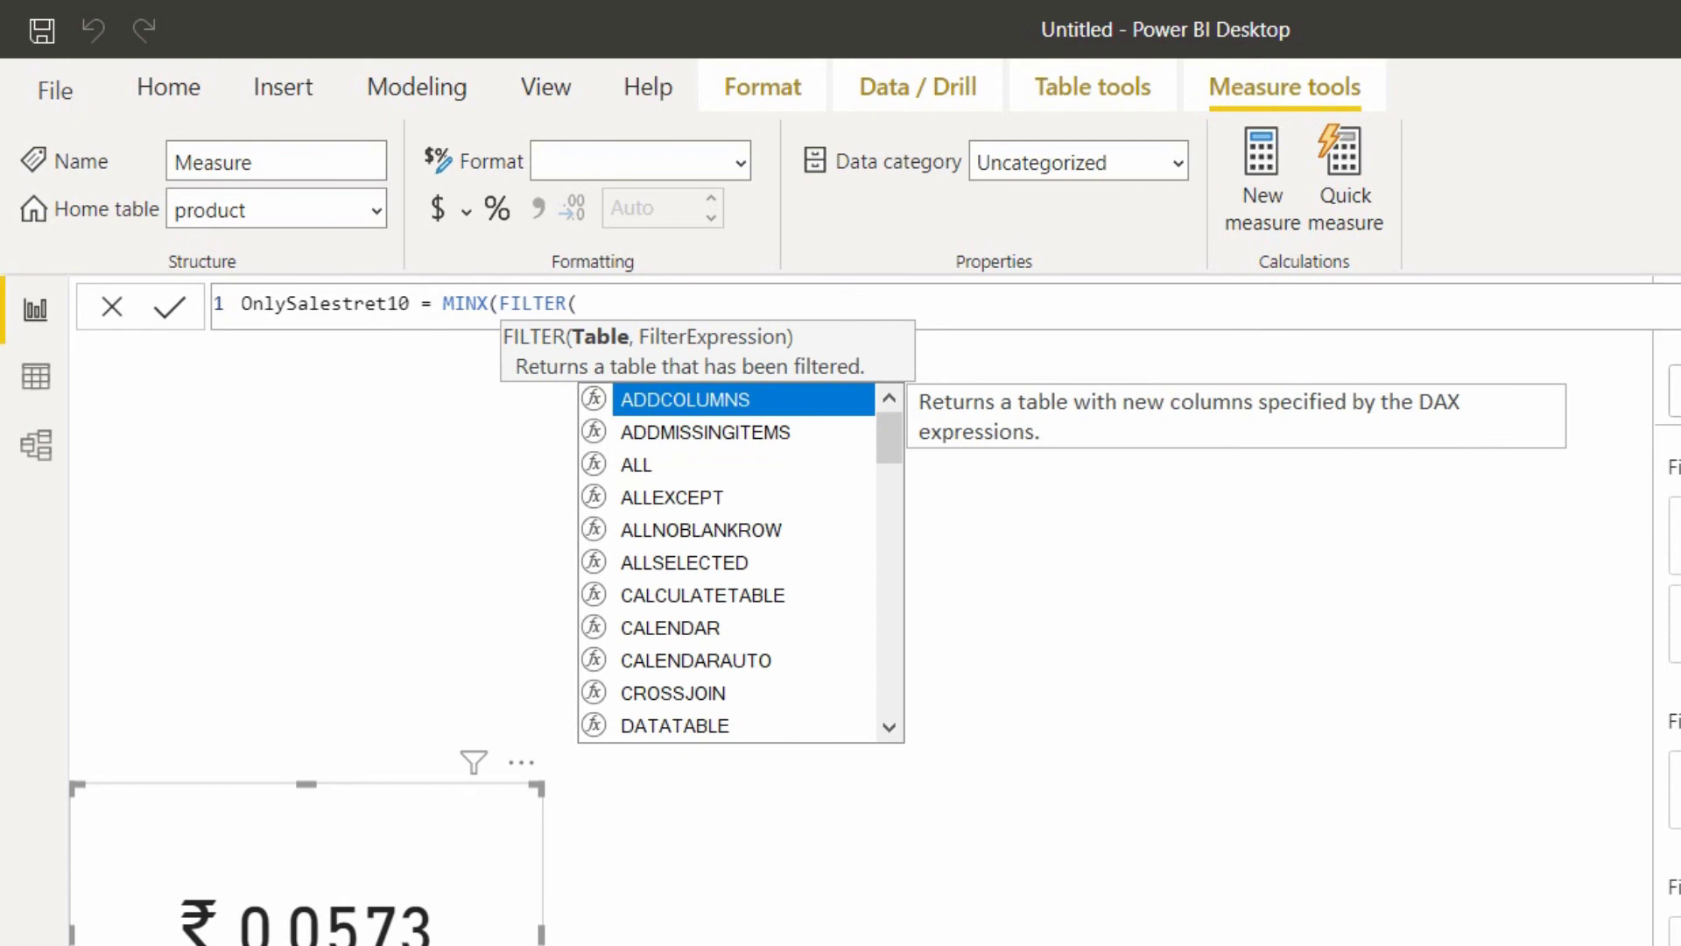
type("f")
key("Tab")
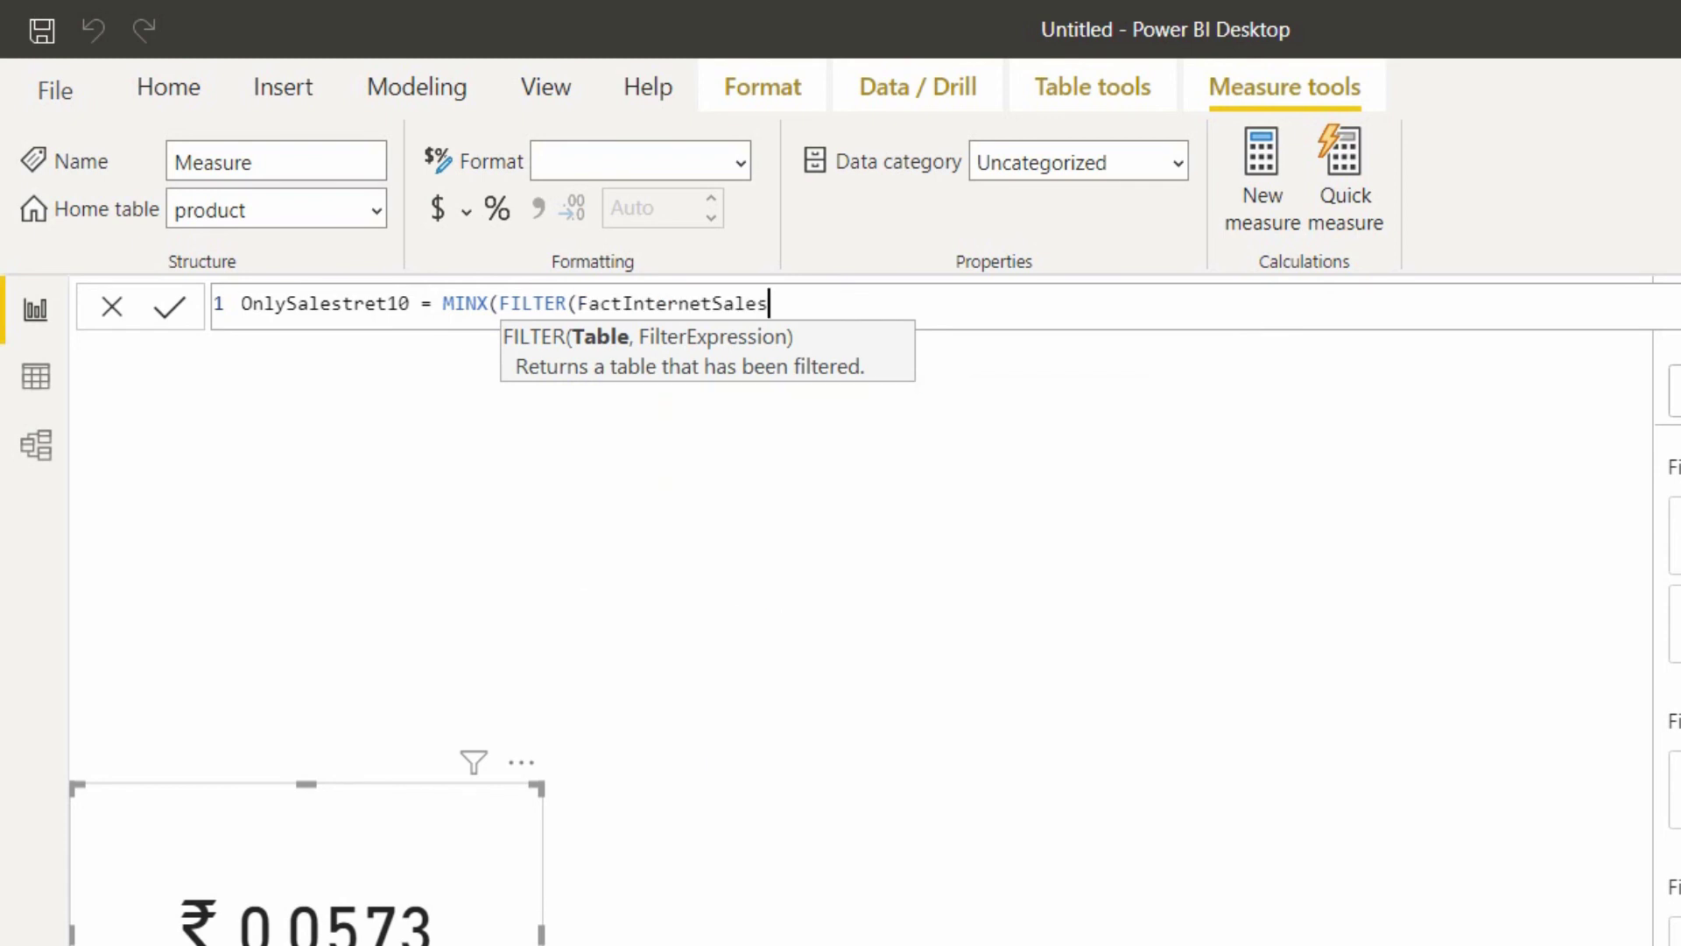
type(",")
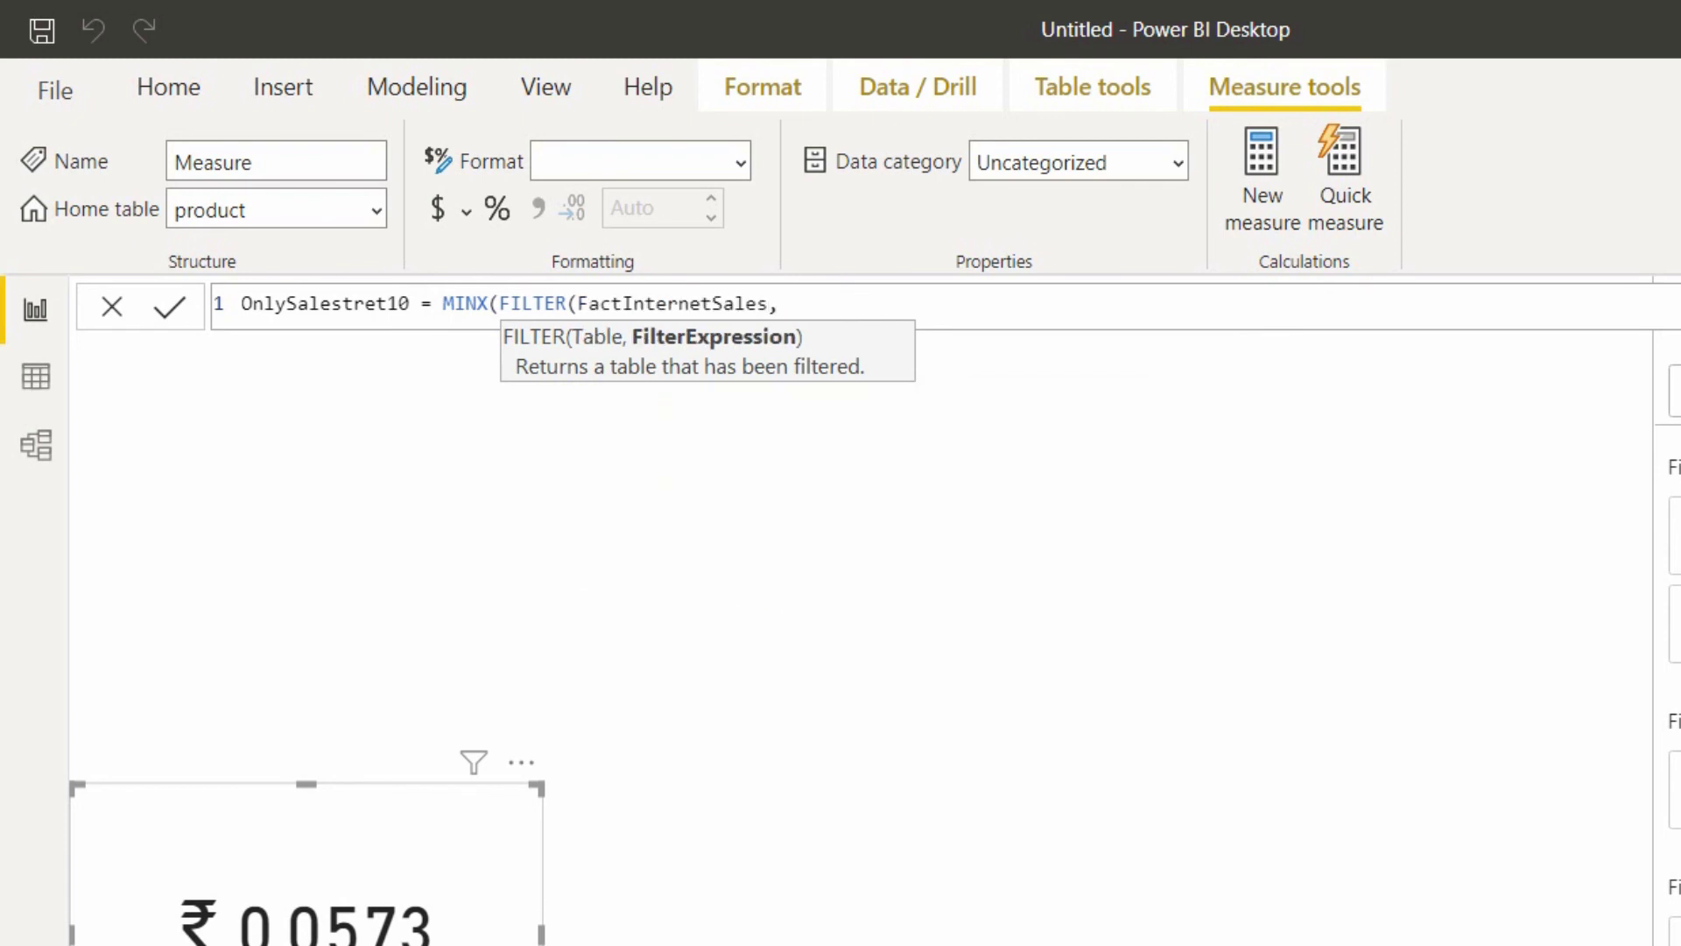
type(" te")
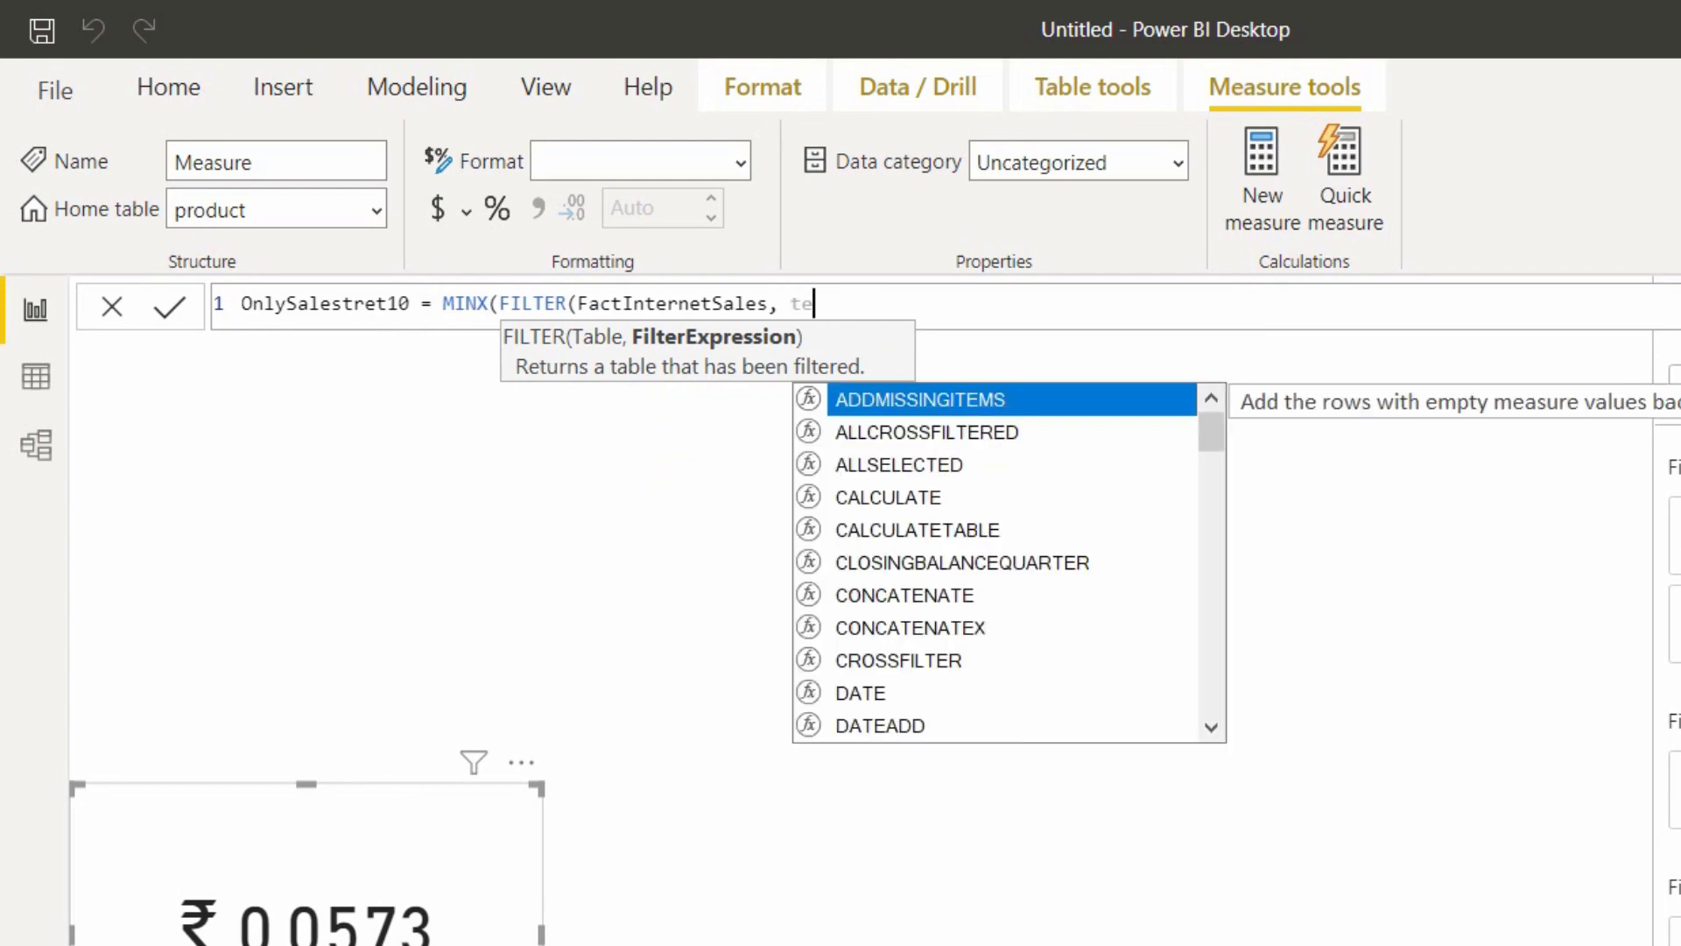
type("rr")
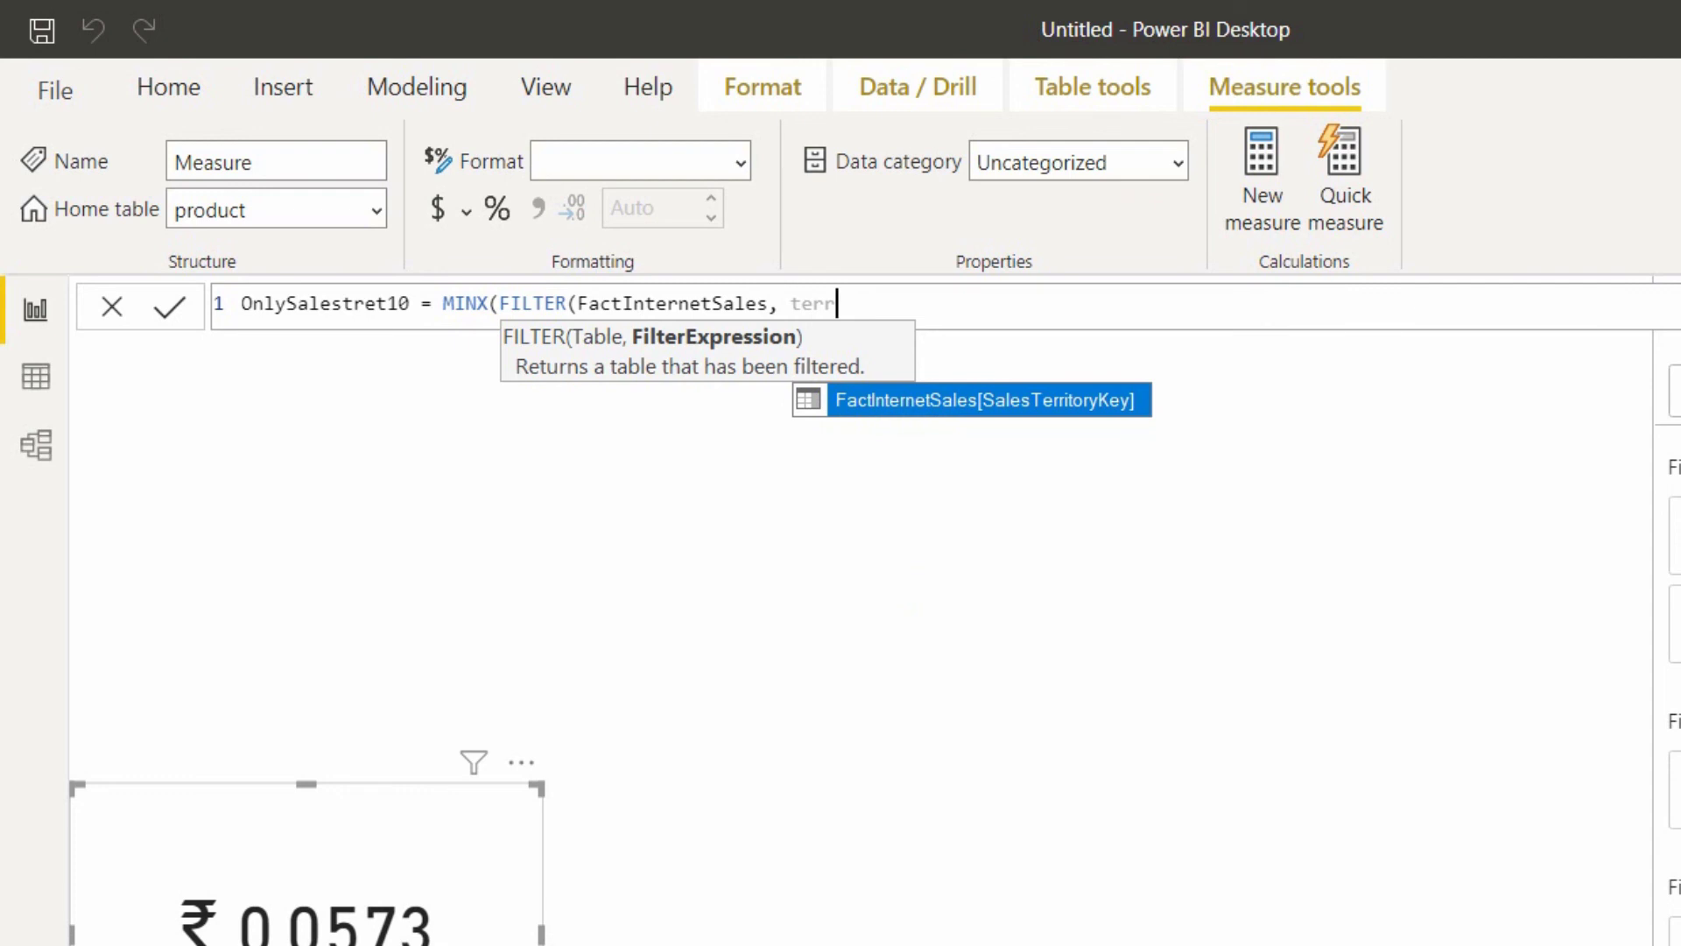
key("Tab")
type("=10")
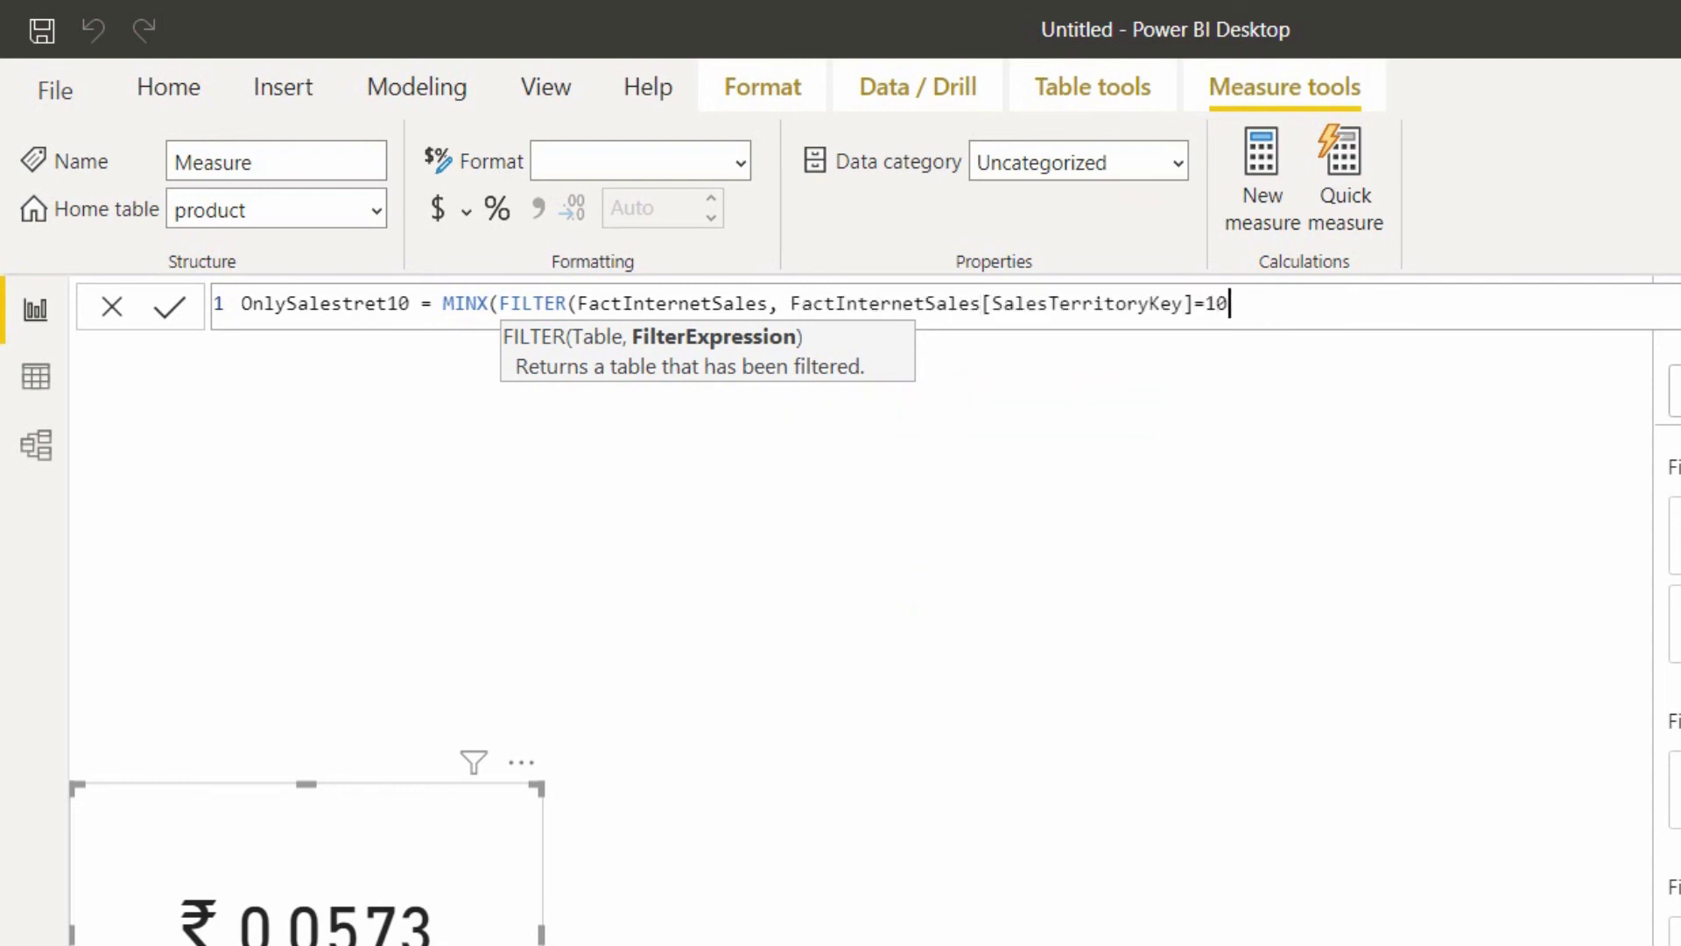
type("),")
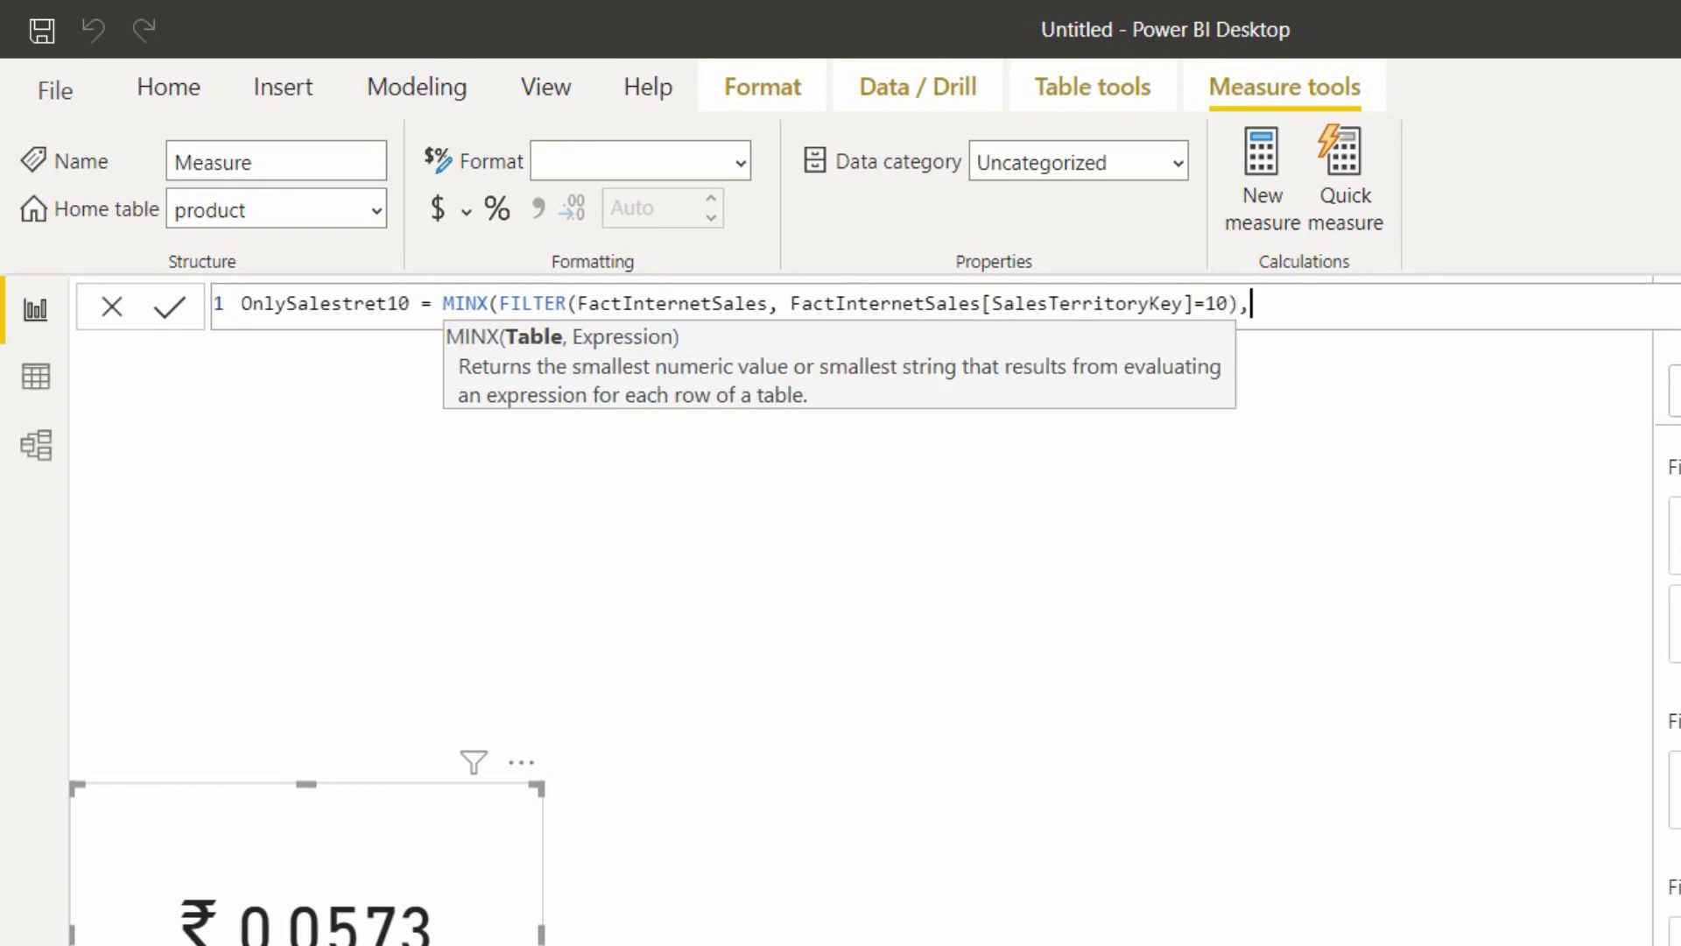
Step: Complete the MINX formula with FactInternetSales[Freight] as the expression and commit the measure
type(" fre")
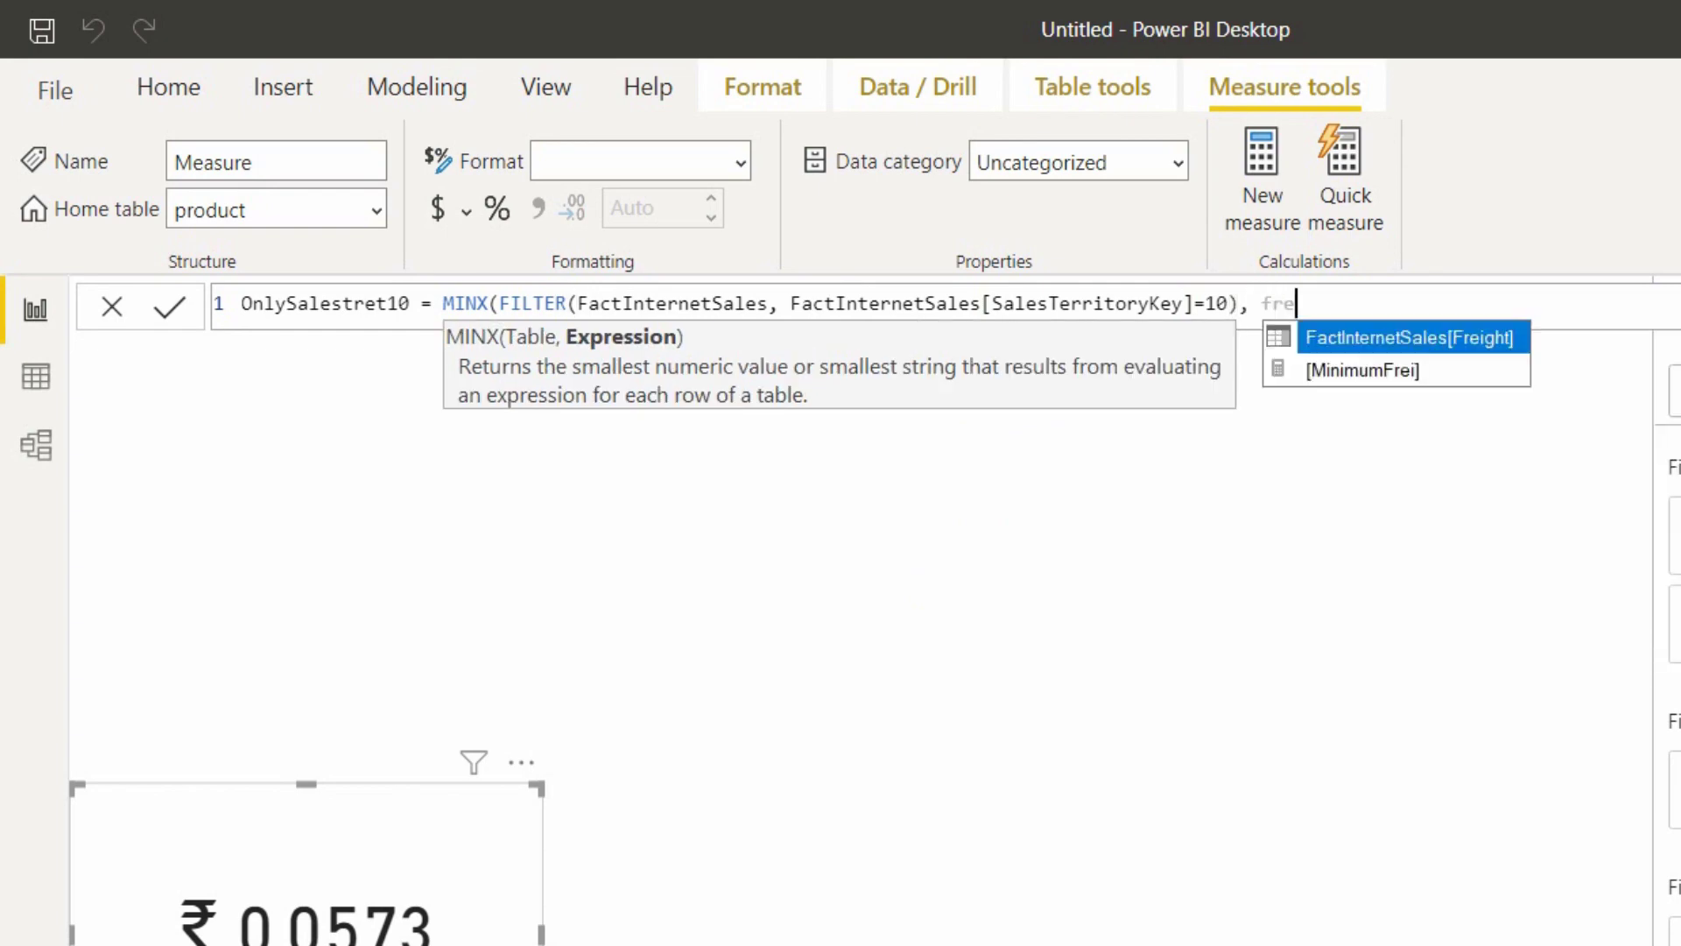
key("Tab")
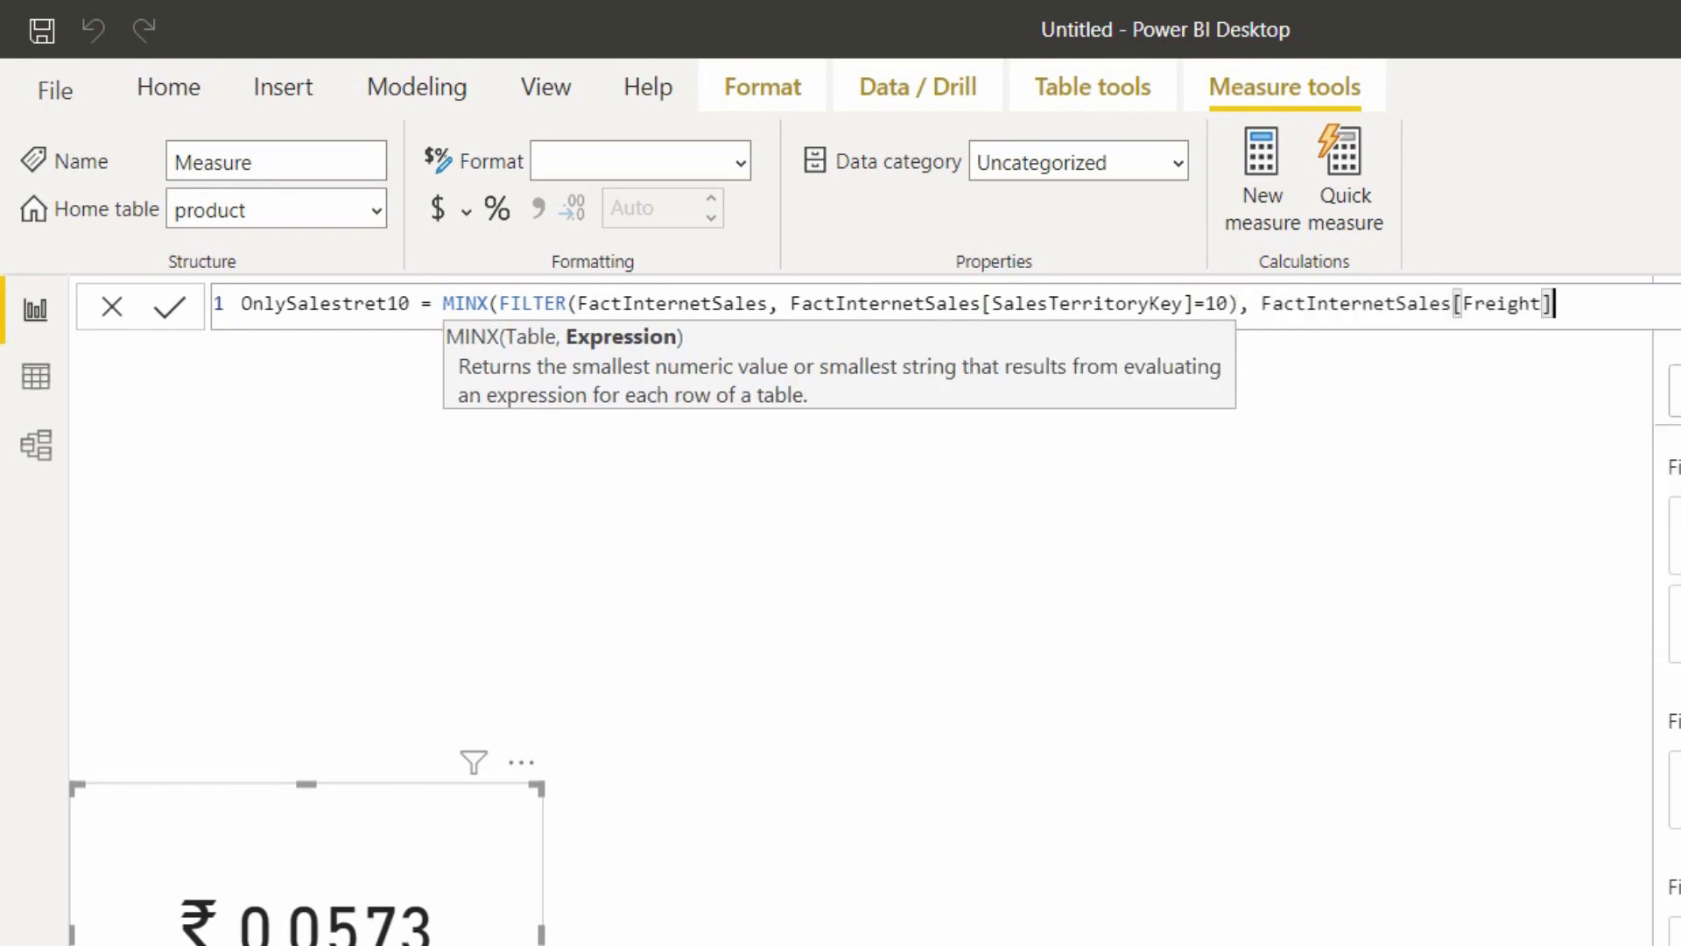
type(")")
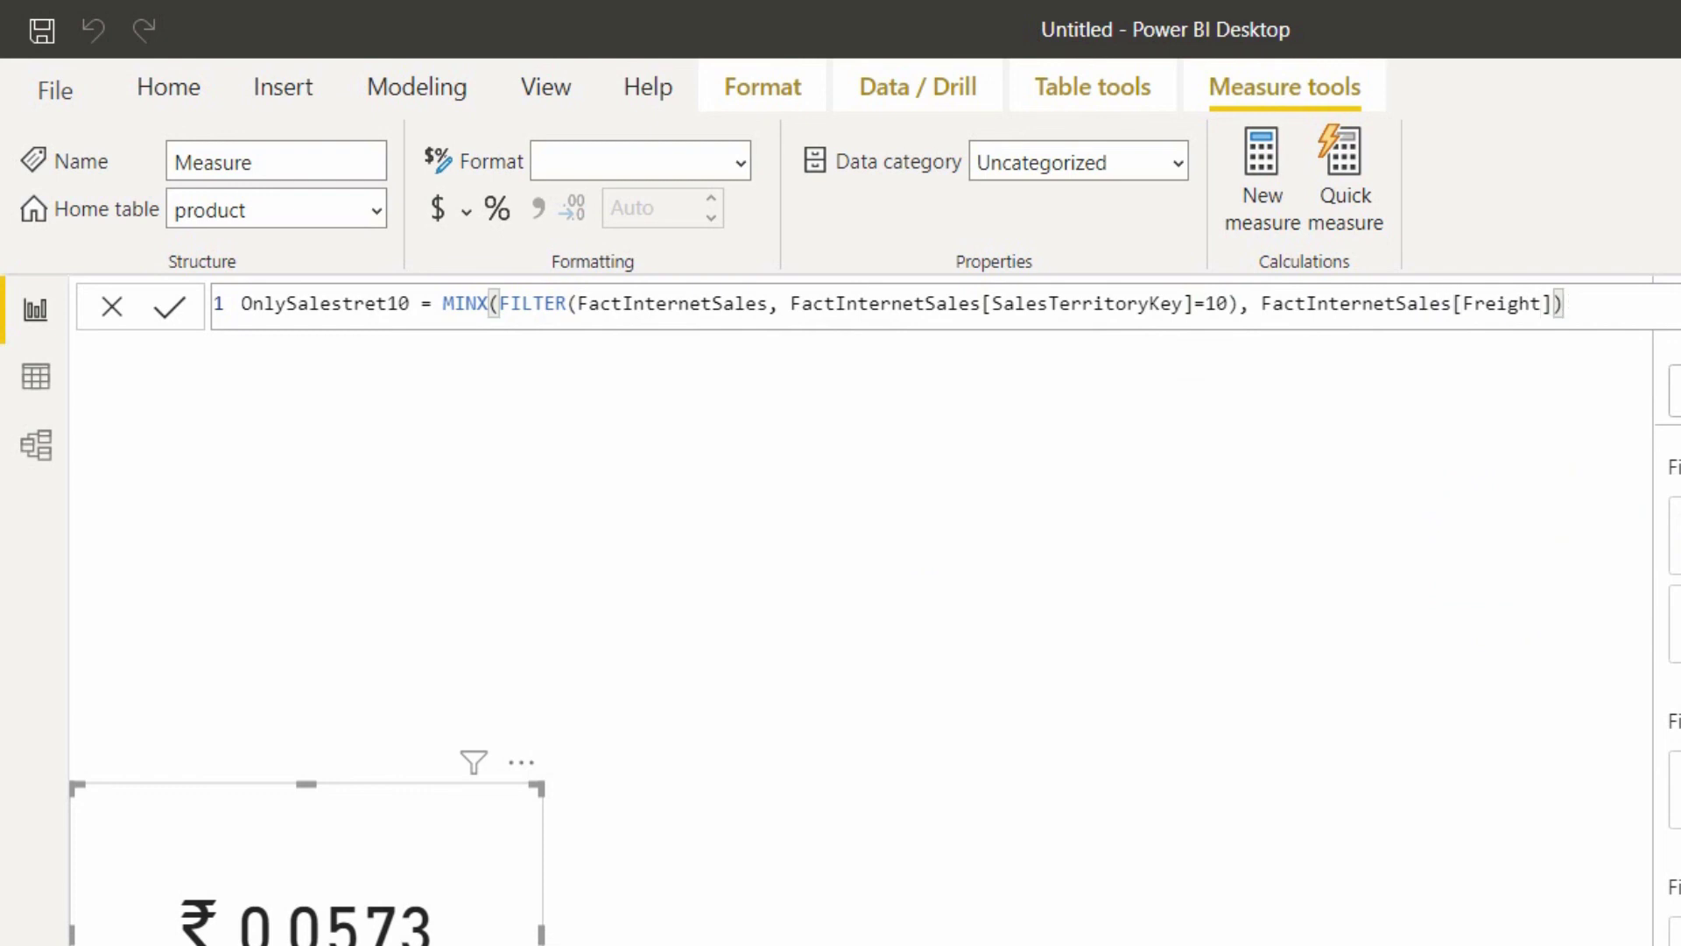
key("Return")
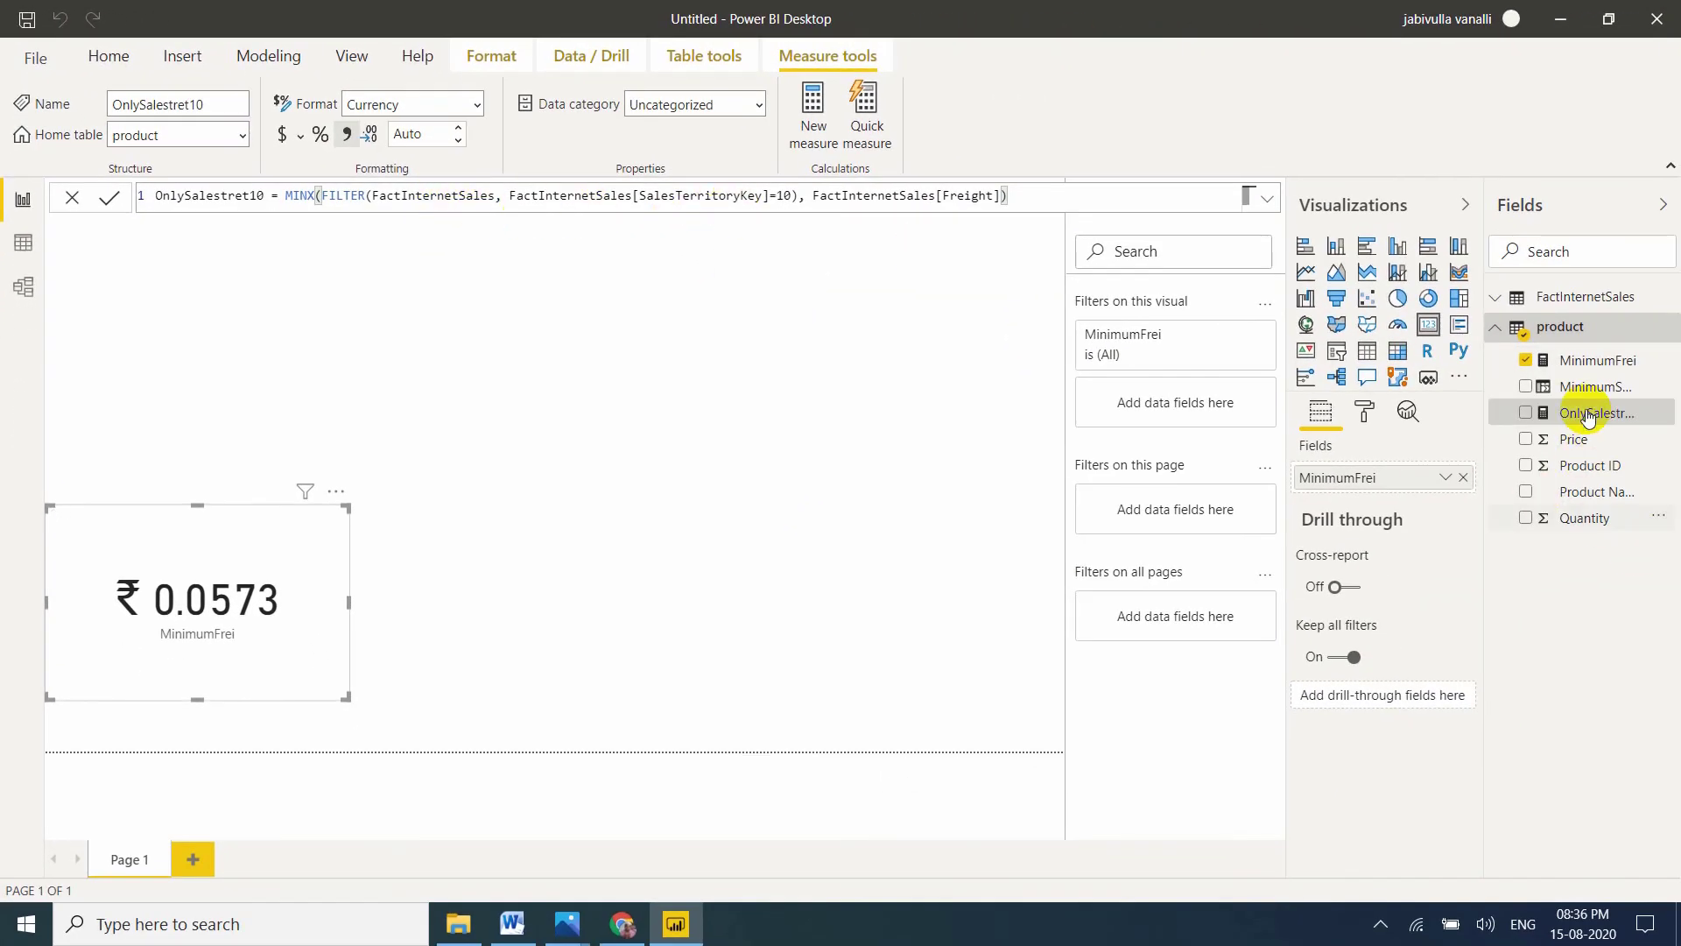
Step: Add the OnlySalestret10 measure to the report page as a card visual and check the filtered FactInternetSales rows in the data view
left_click_drag(1572, 412, 658, 512)
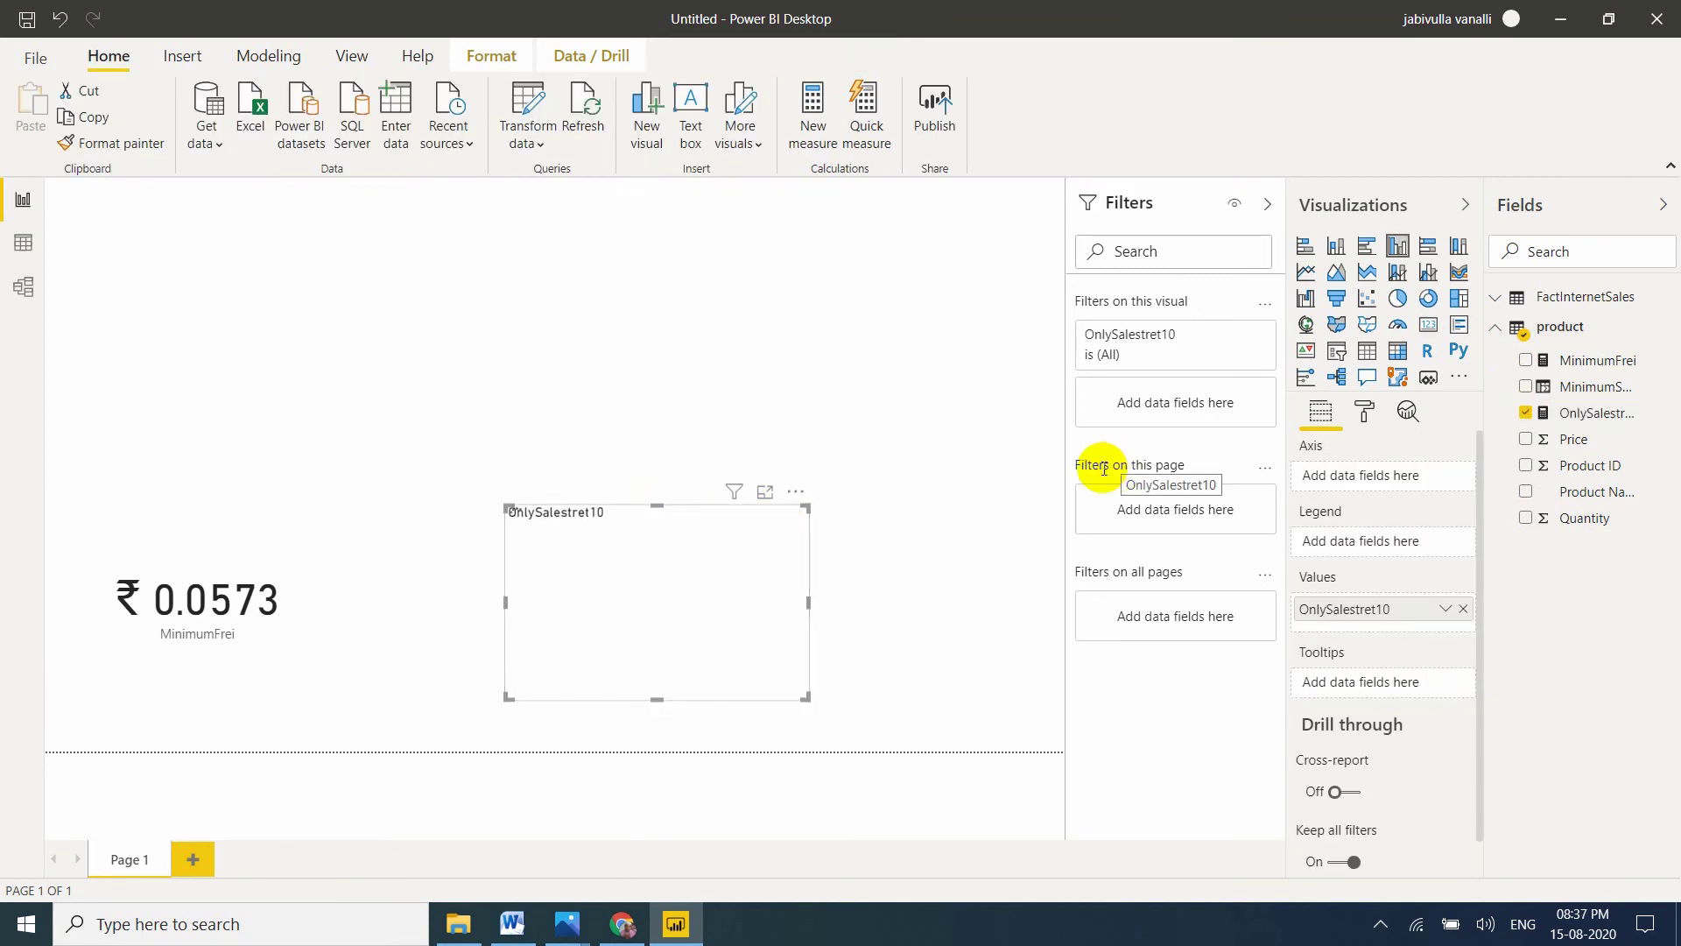
left_click(1428, 325)
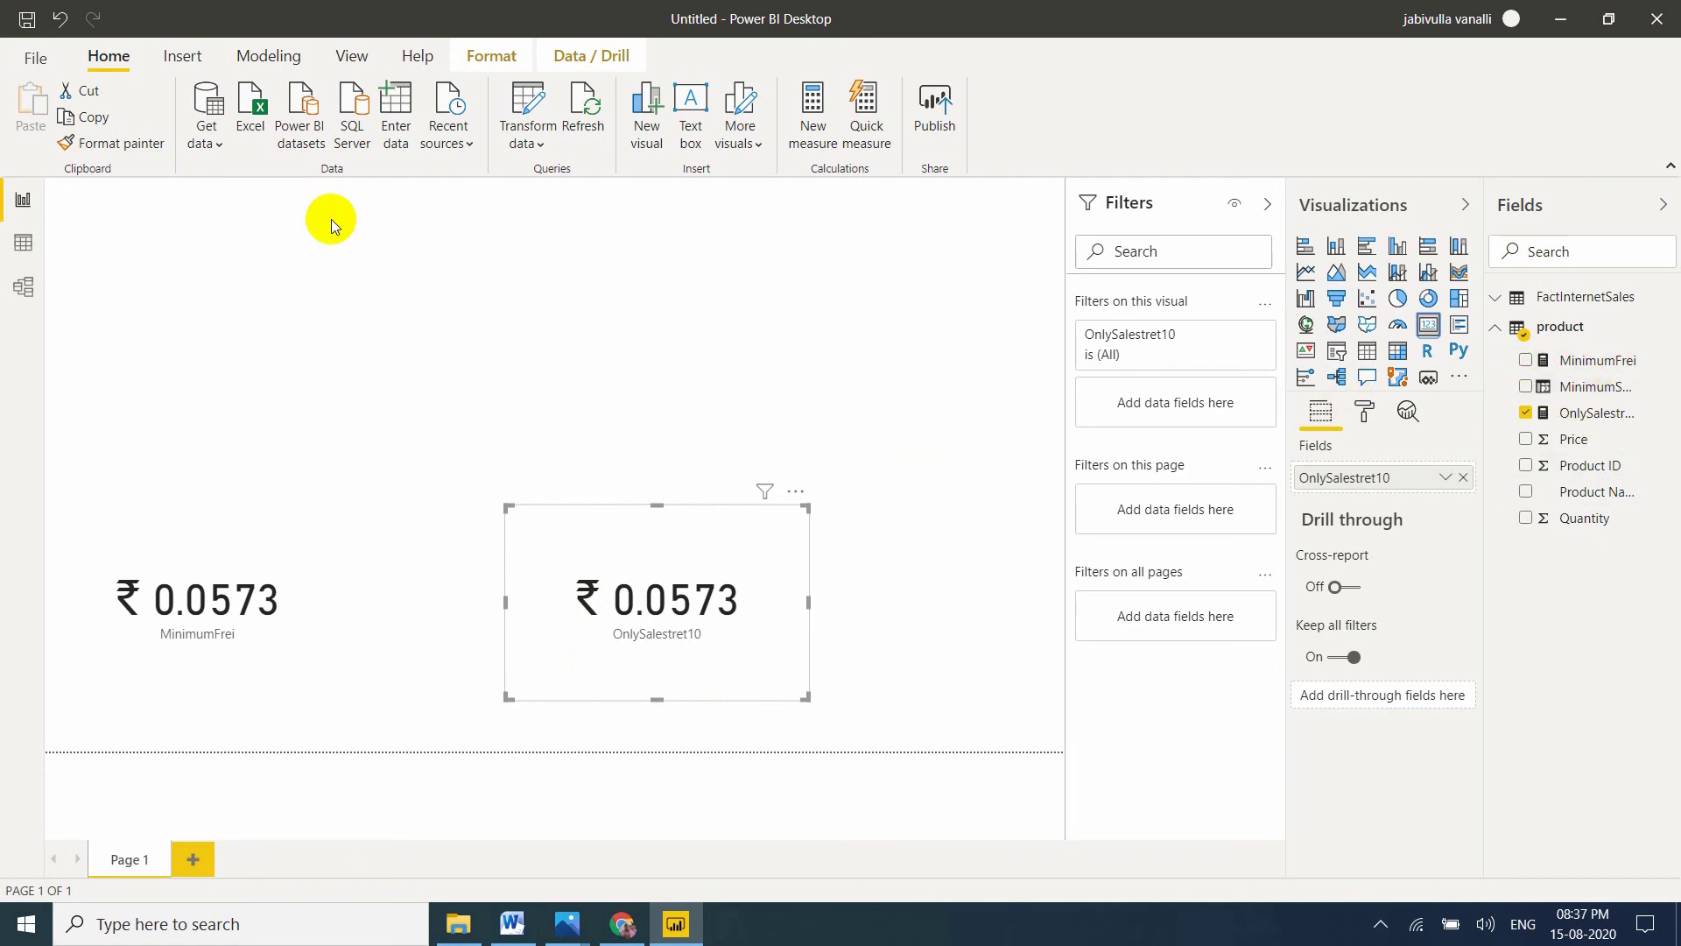
left_click(25, 240)
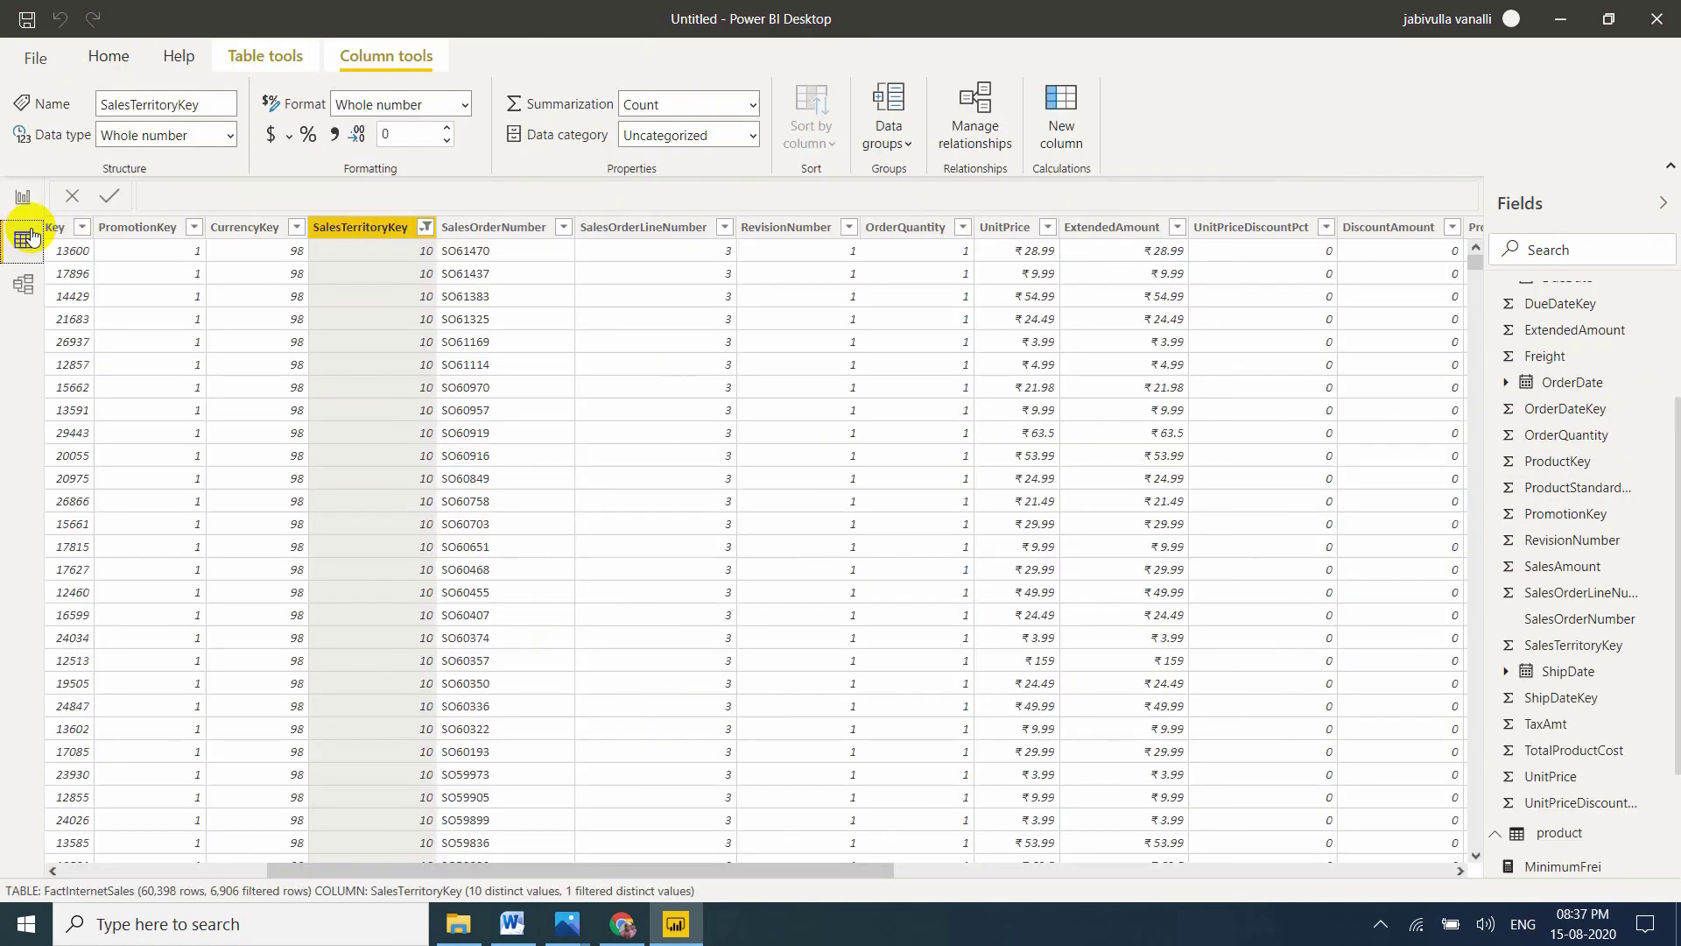
left_click(26, 203)
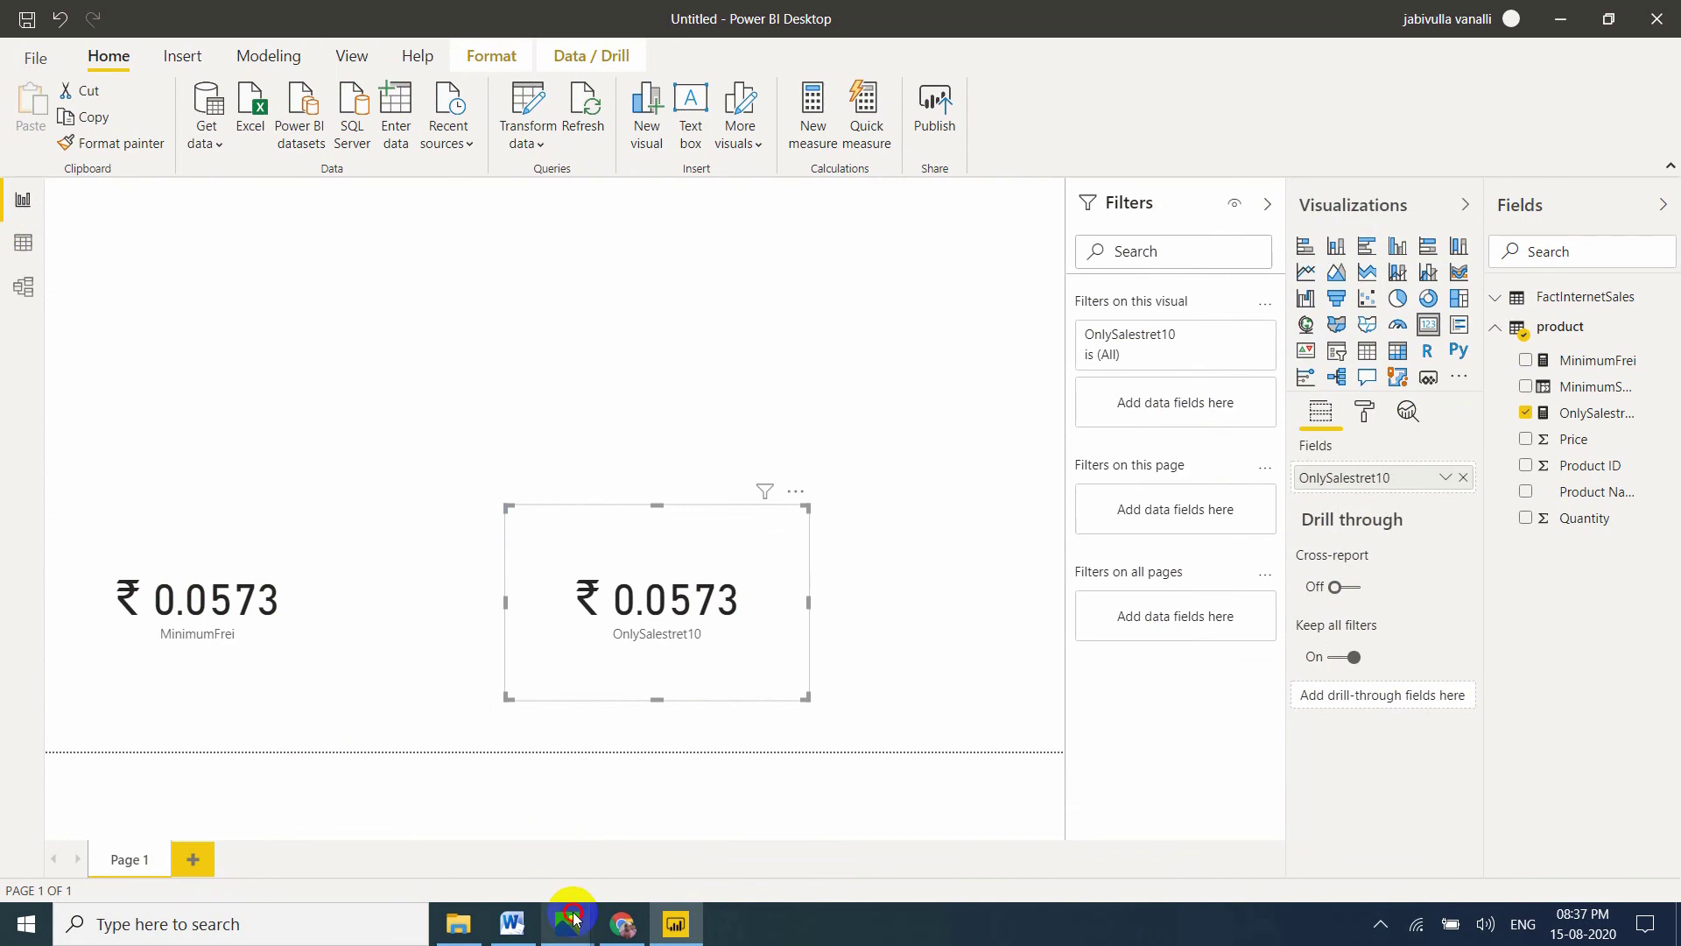
Step: Switch to the Photos app and show the End Screen.jpg image
mouse_move(574, 918)
left_click(532, 864)
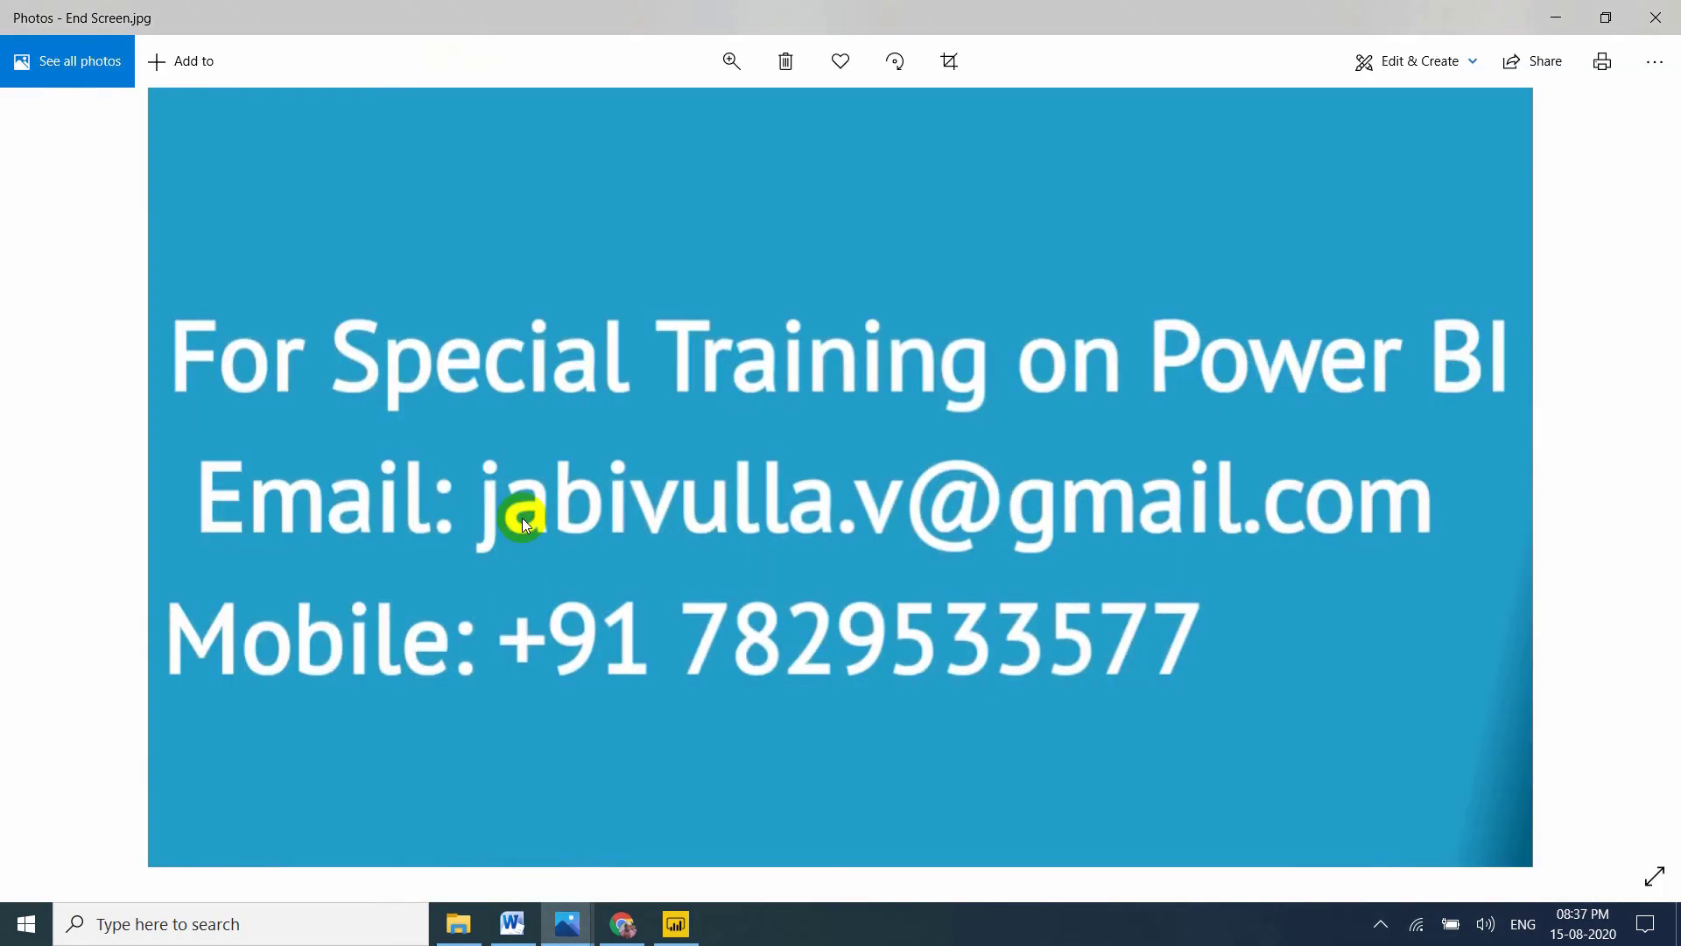